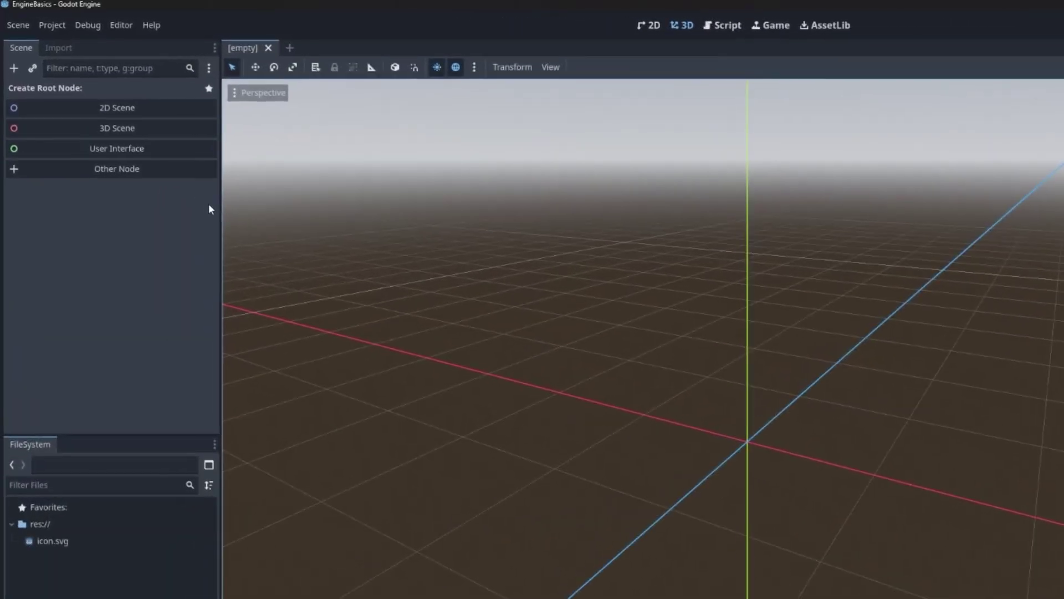
# - Create a 3D scene, rename its Node3D root to Level_01 and save it as level_01.tscn
pyautogui.click(109, 130)
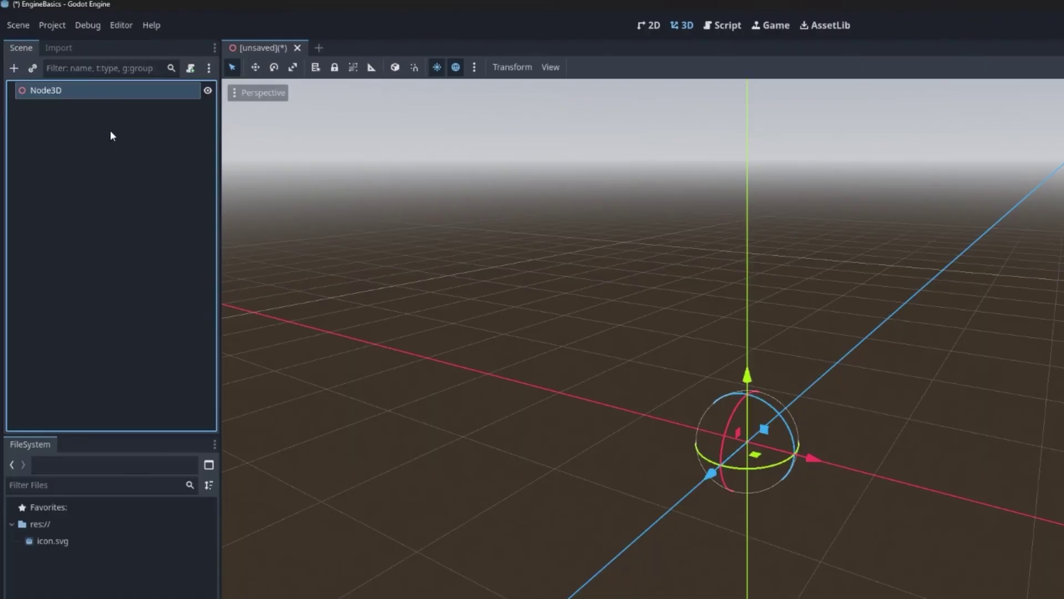
pyautogui.doubleClick(63, 88)
pyautogui.hotkey('ctrl', 'a')
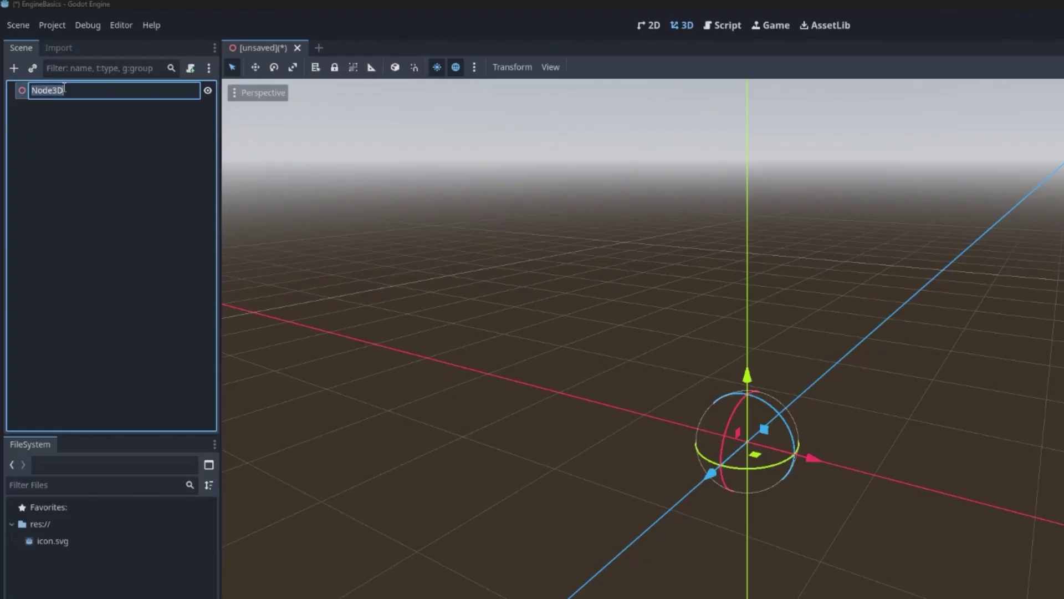
pyautogui.write('Level_01')
pyautogui.press('Return')
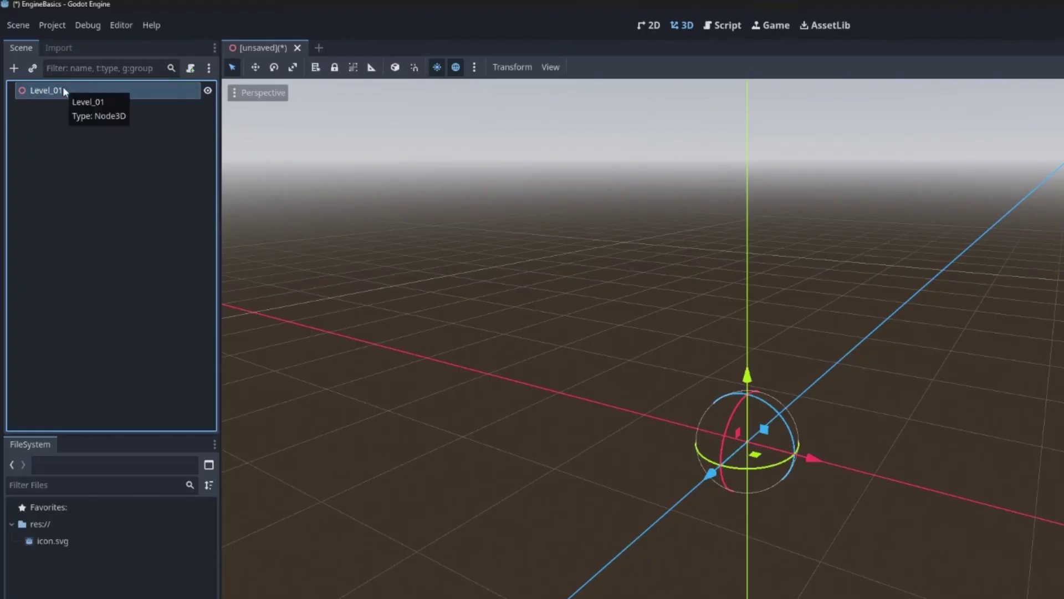
pyautogui.hotkey('ctrl', 's')
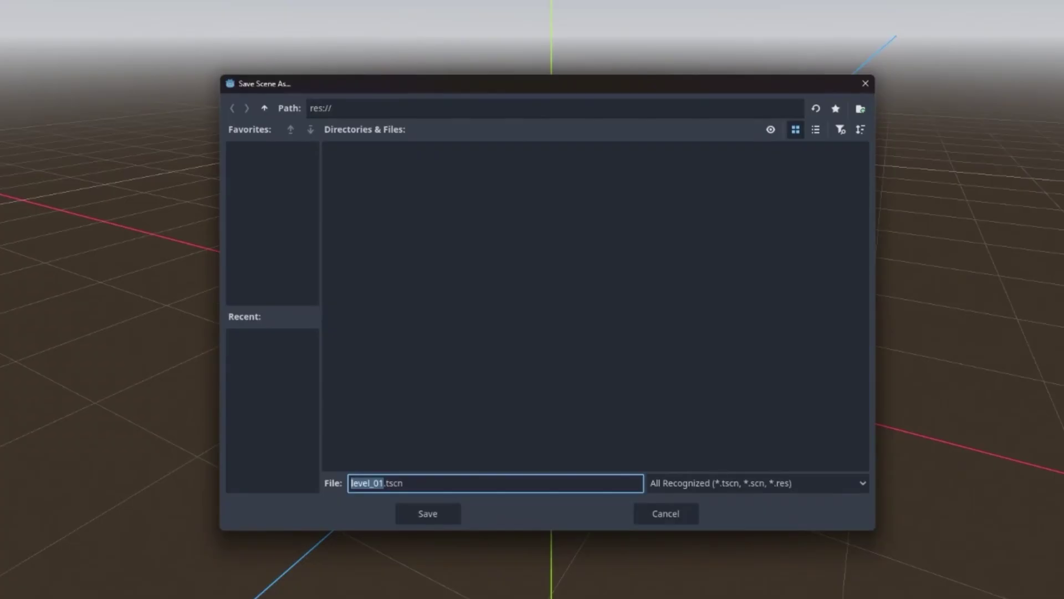
pyautogui.press('Return')
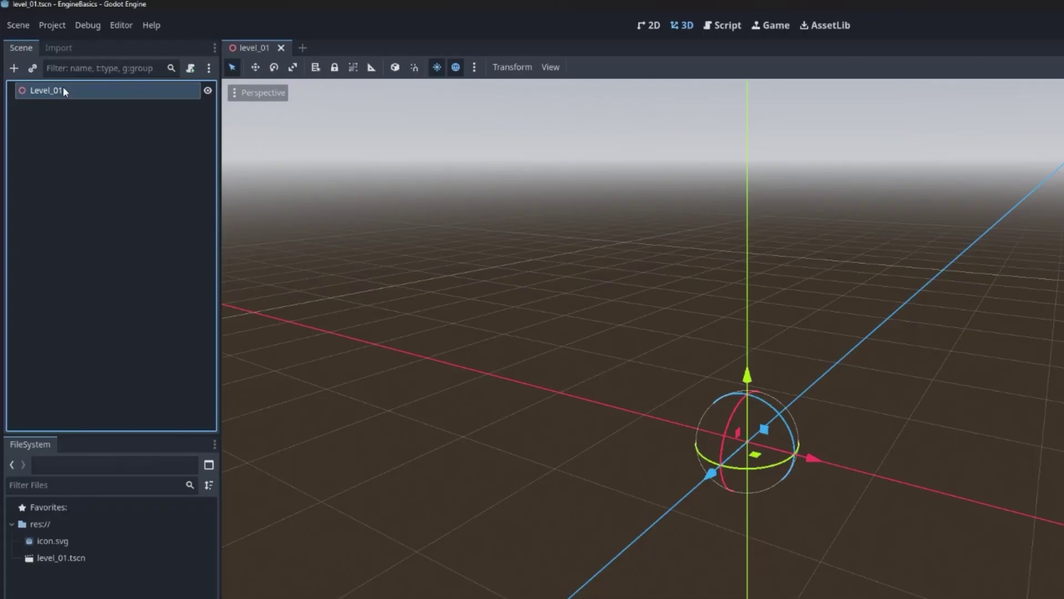
# - Add a StaticBody3D child under Level_01 by searching 'static' in the node list
pyautogui.rightClick(95, 93)
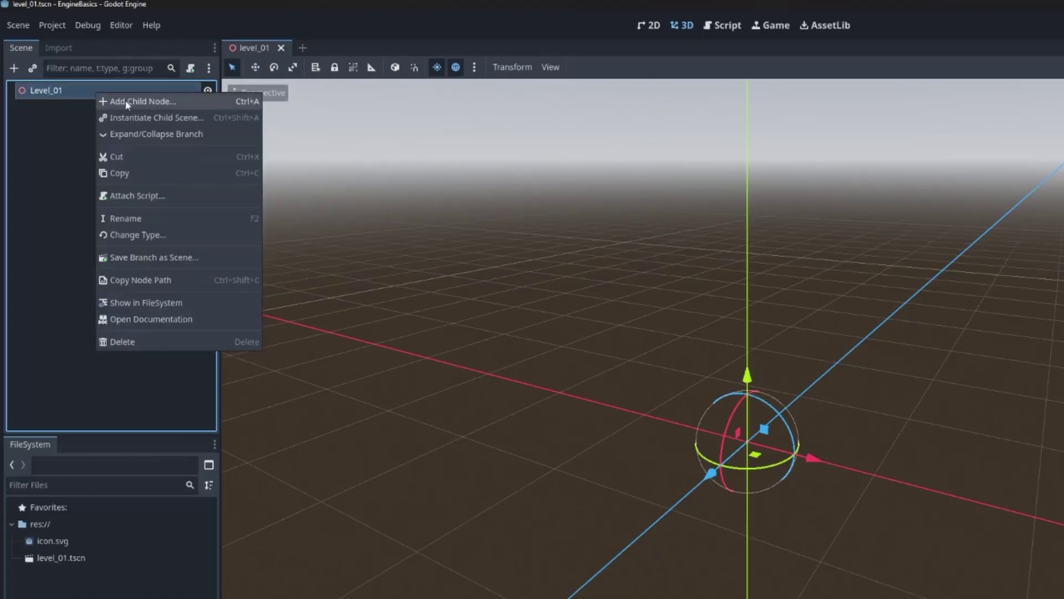
pyautogui.click(177, 105)
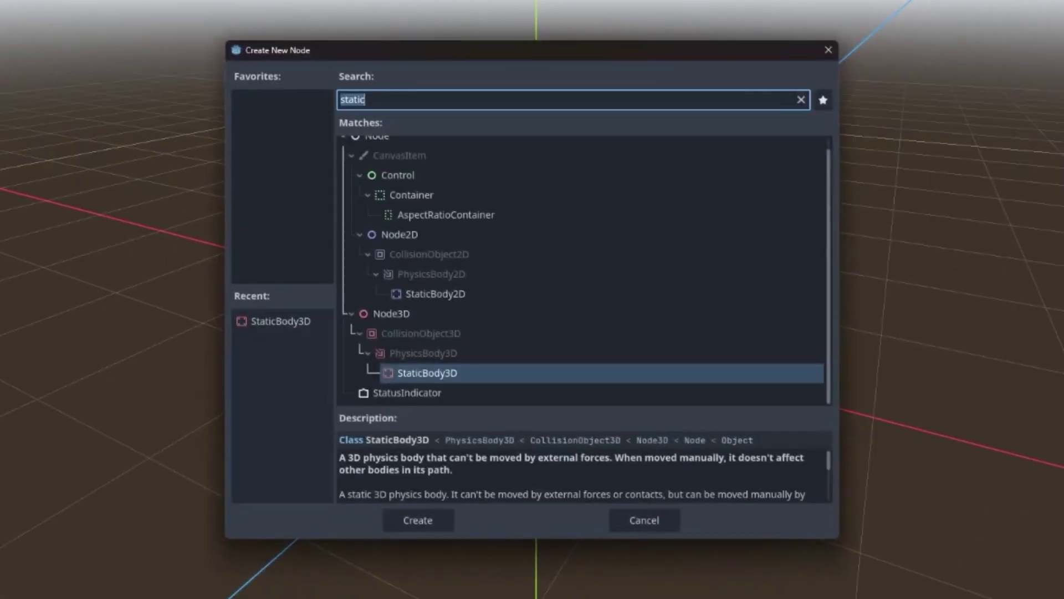
pyautogui.press('BackSpace')
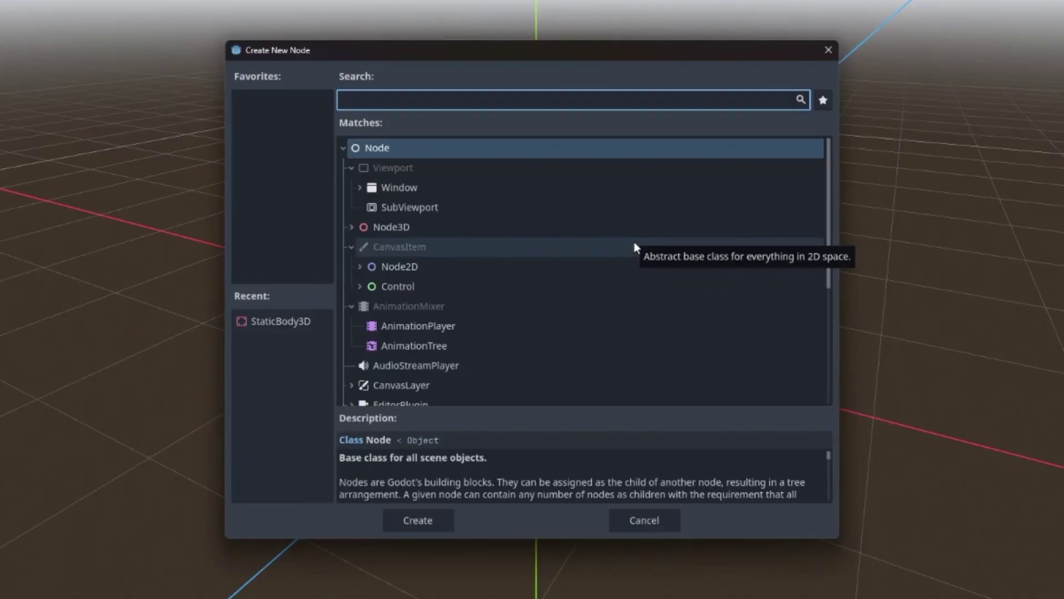
pyautogui.write('static')
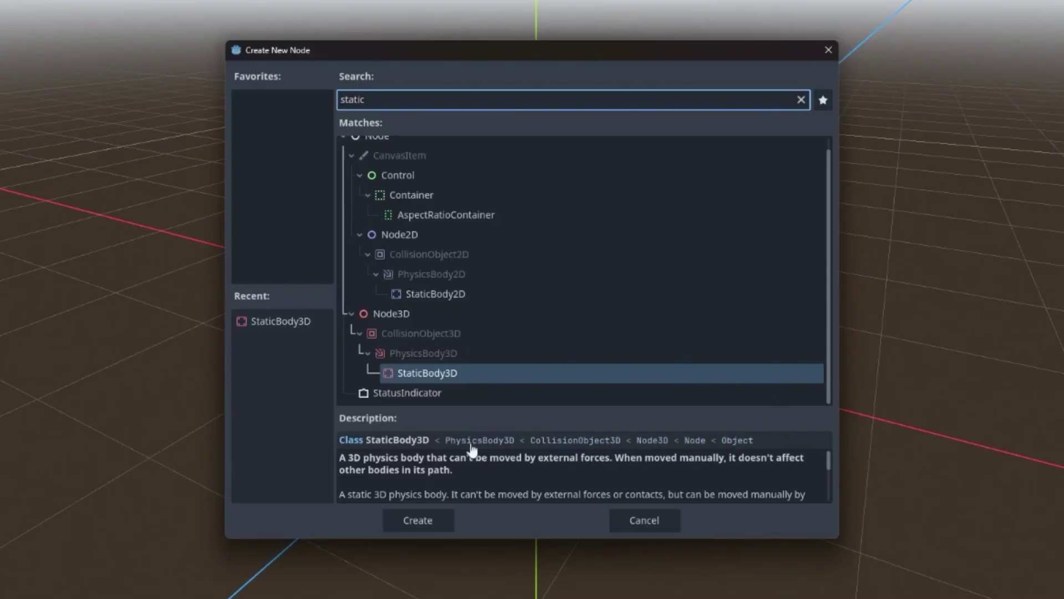
pyautogui.click(409, 517)
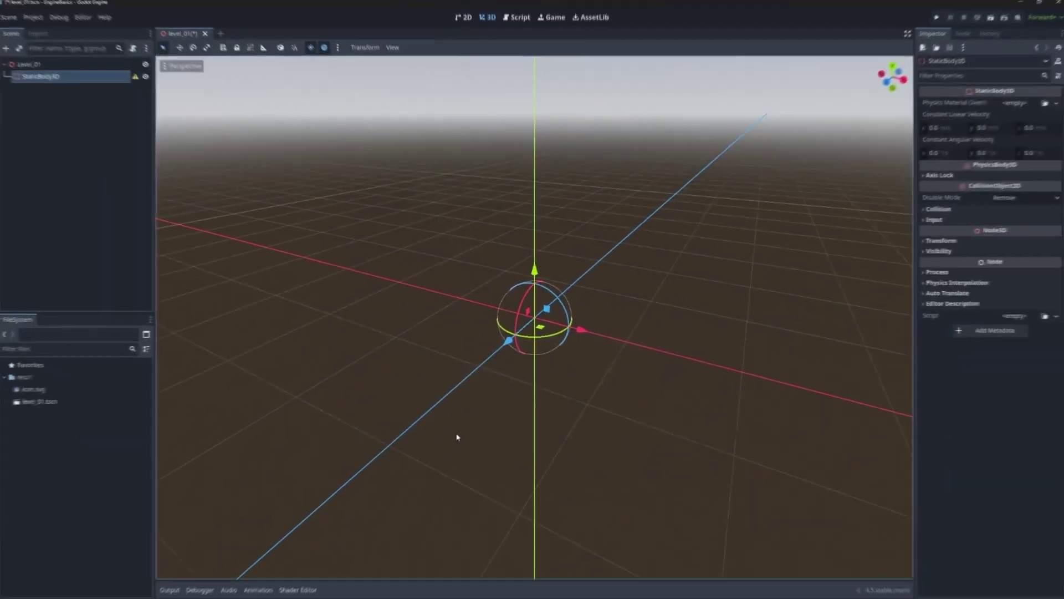
# - Rename the StaticBody3D node to Ground, then reselect it to check its collision warning
pyautogui.doubleClick(56, 79)
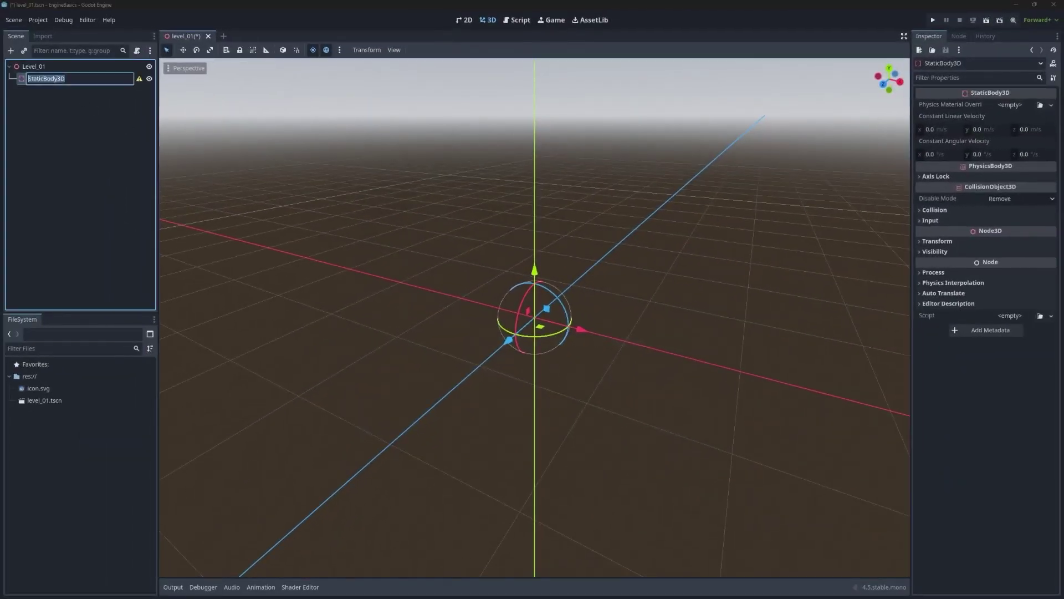
pyautogui.write('Groud')
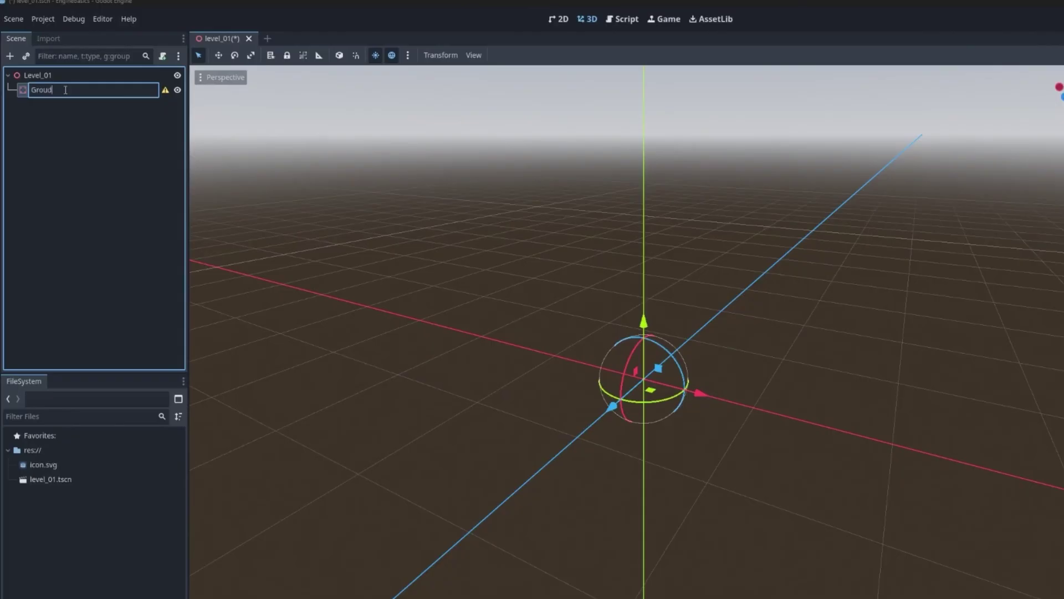
pyautogui.press('BackSpace')
pyautogui.write('nd')
pyautogui.press('Return')
pyautogui.click(151, 143)
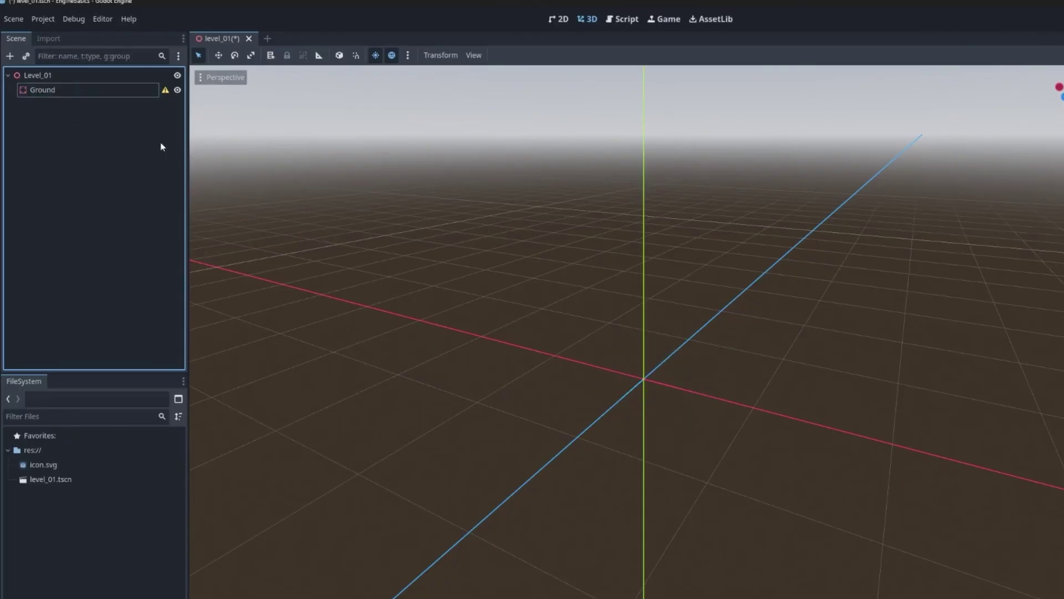
pyautogui.moveTo(167, 94)
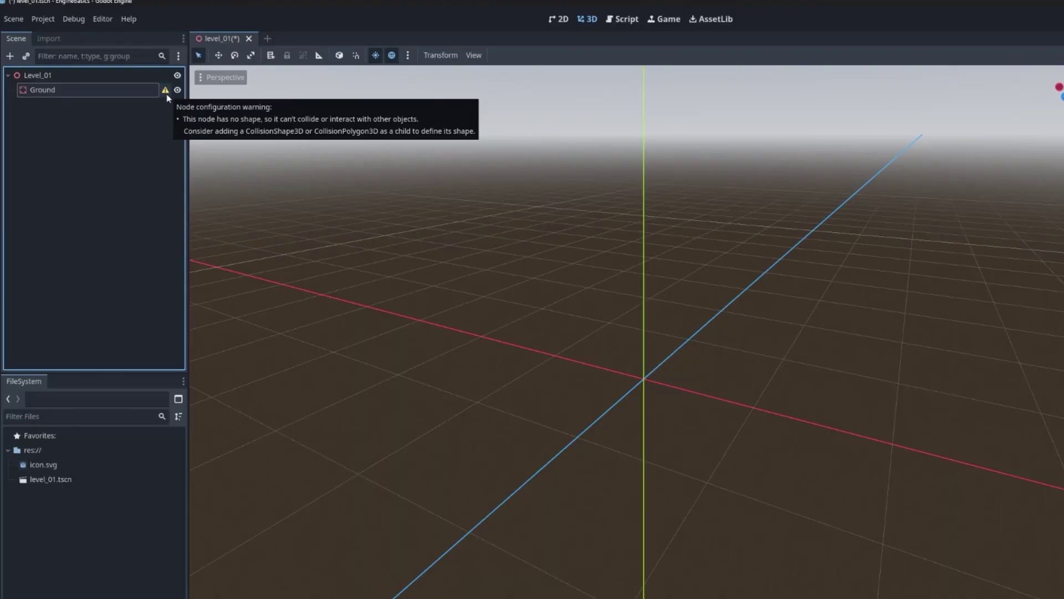
pyautogui.click(160, 92)
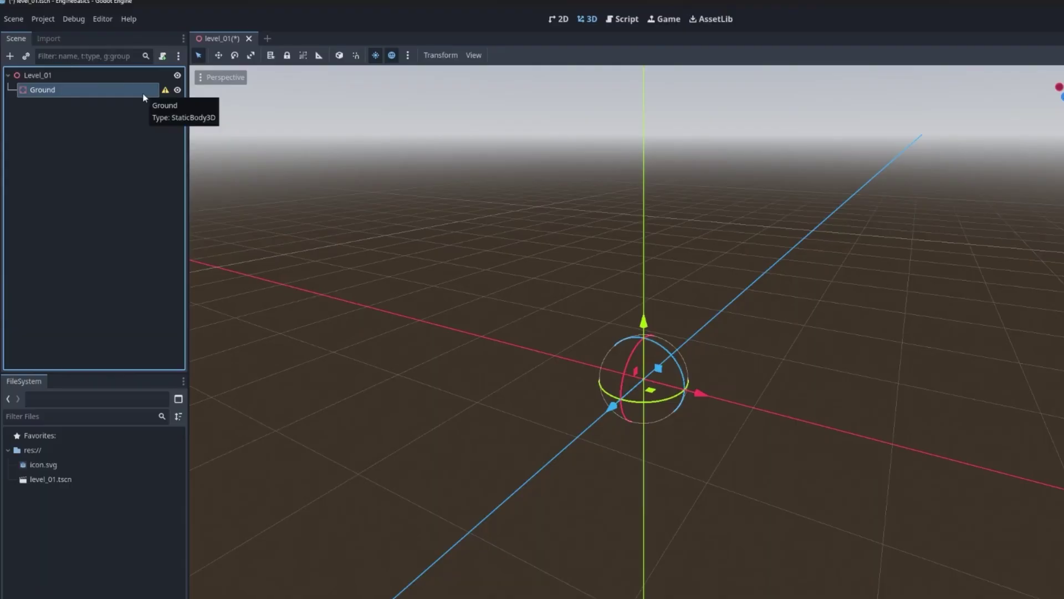
# - Add a MeshInstance3D child under the Ground node
pyautogui.rightClick(143, 97)
pyautogui.click(172, 100)
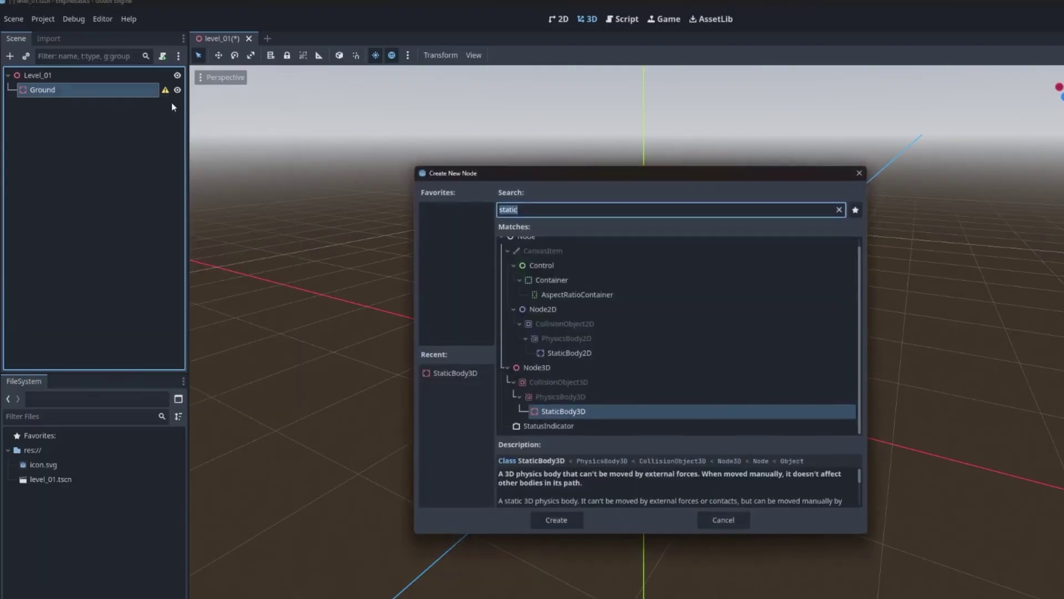
pyautogui.write('mesh')
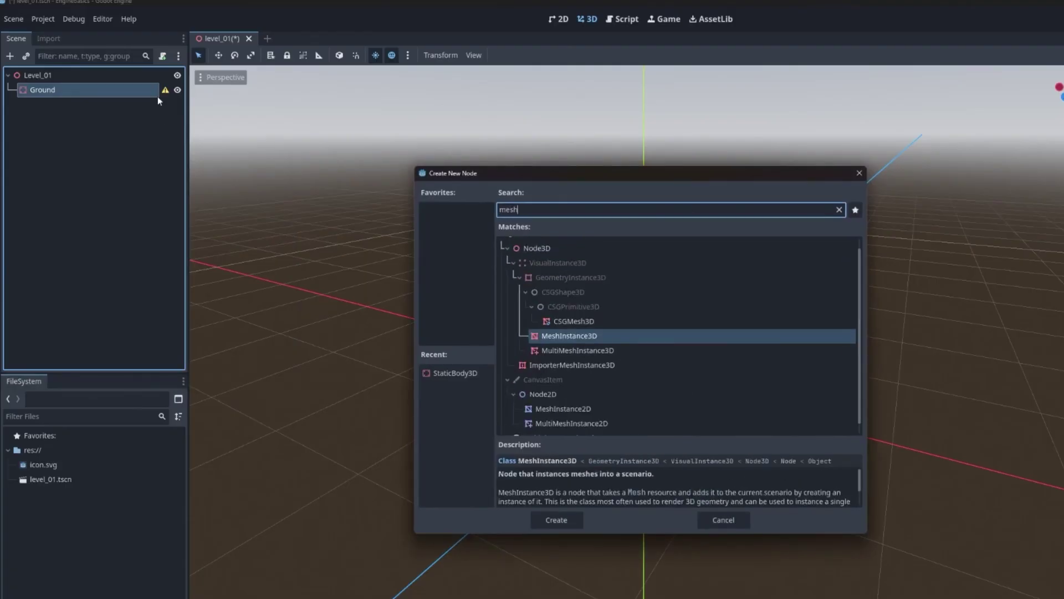
pyautogui.click(556, 519)
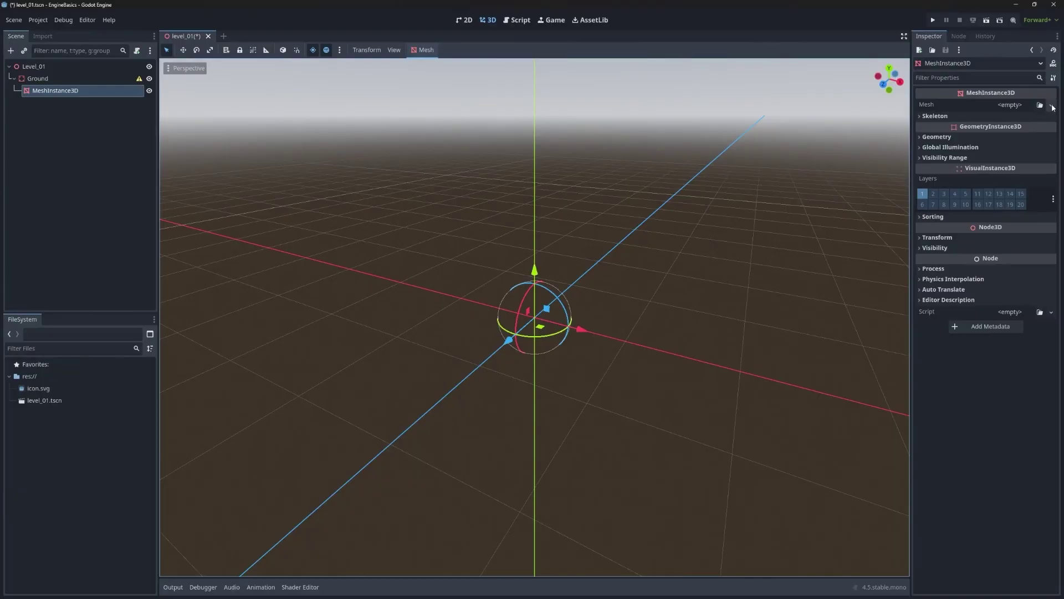
# - Assign the mesh instance a new BoxMesh sized 10 × 0.25 × 10
pyautogui.click(1051, 105)
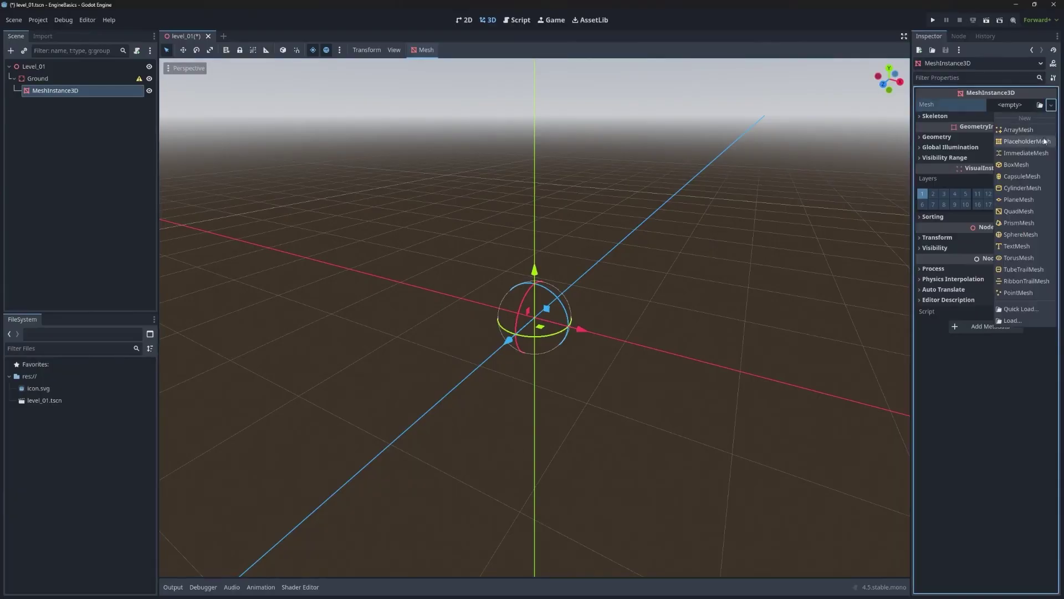
pyautogui.click(1015, 165)
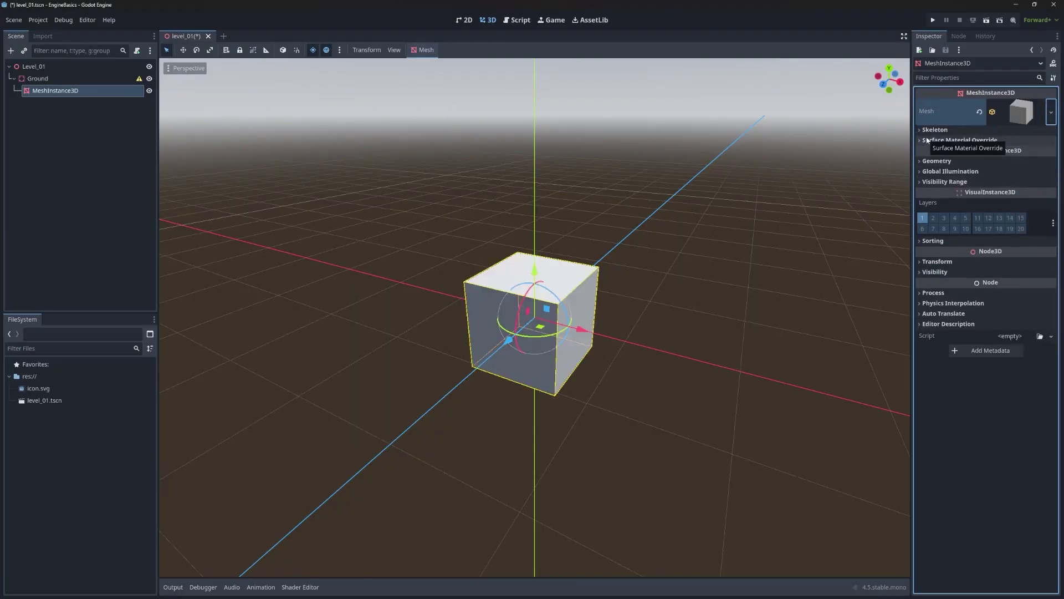
pyautogui.click(1021, 117)
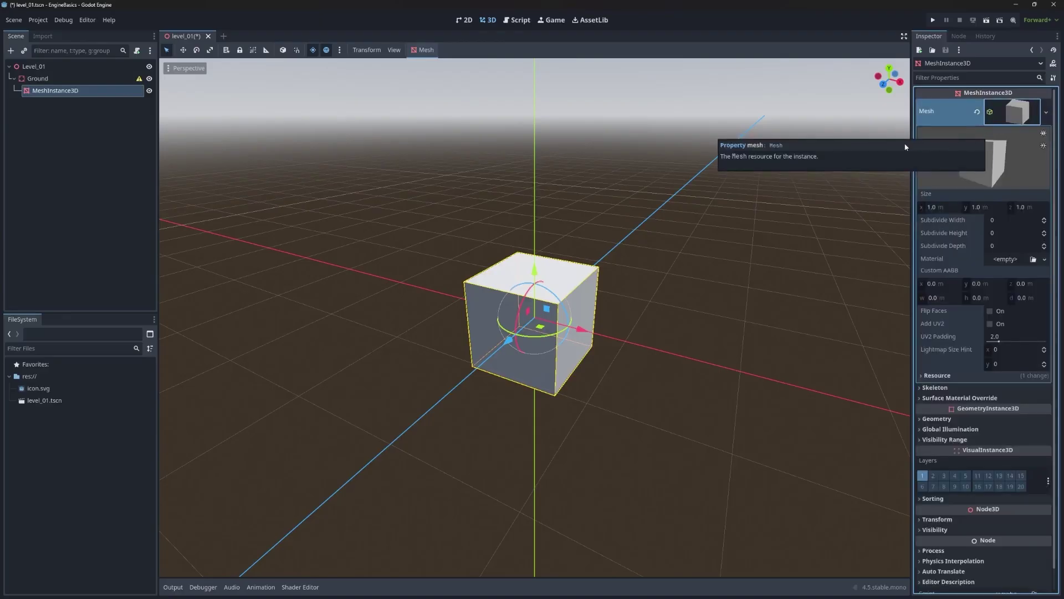
pyautogui.click(932, 209)
pyautogui.write('10')
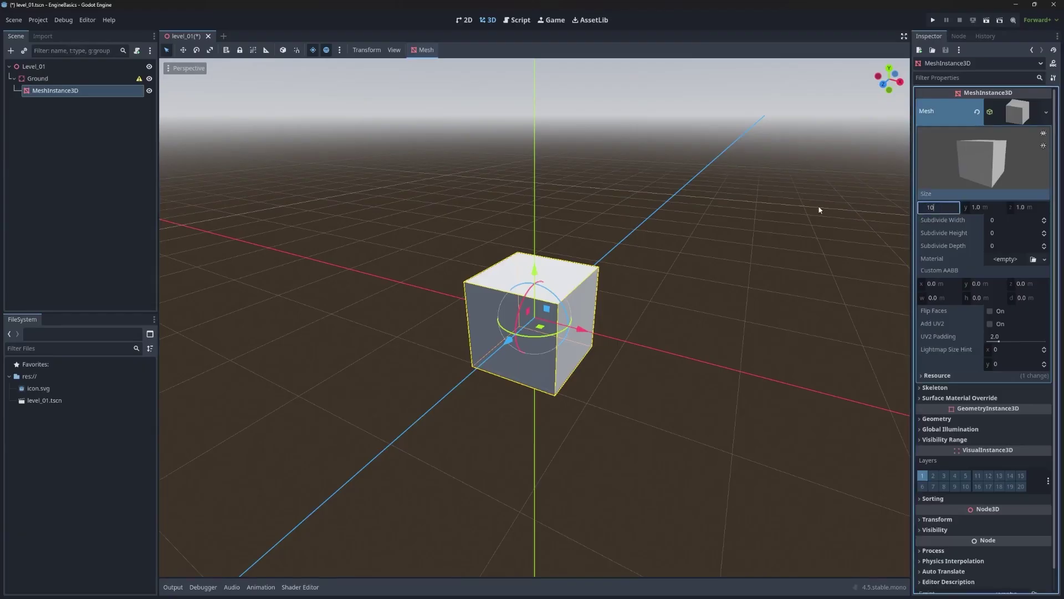
pyautogui.press('Tab')
pyautogui.write('0.25')
pyautogui.press('Tab')
pyautogui.write('10')
pyautogui.press('Tab')
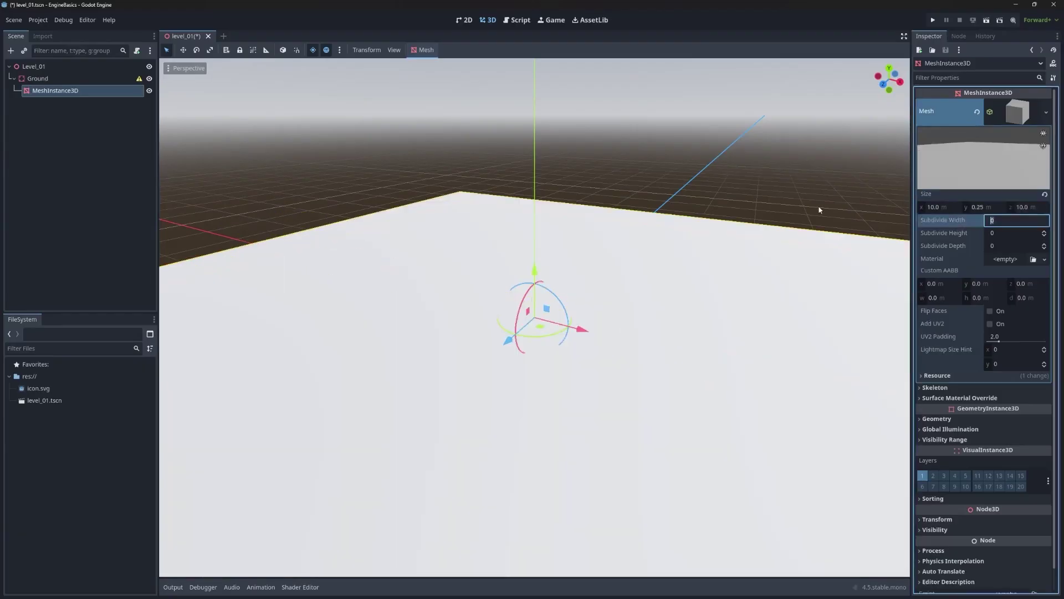
pyautogui.scroll(-3, 600, 358)
pyautogui.moveTo(599, 358); pyautogui.dragTo(609, 348, button='right')
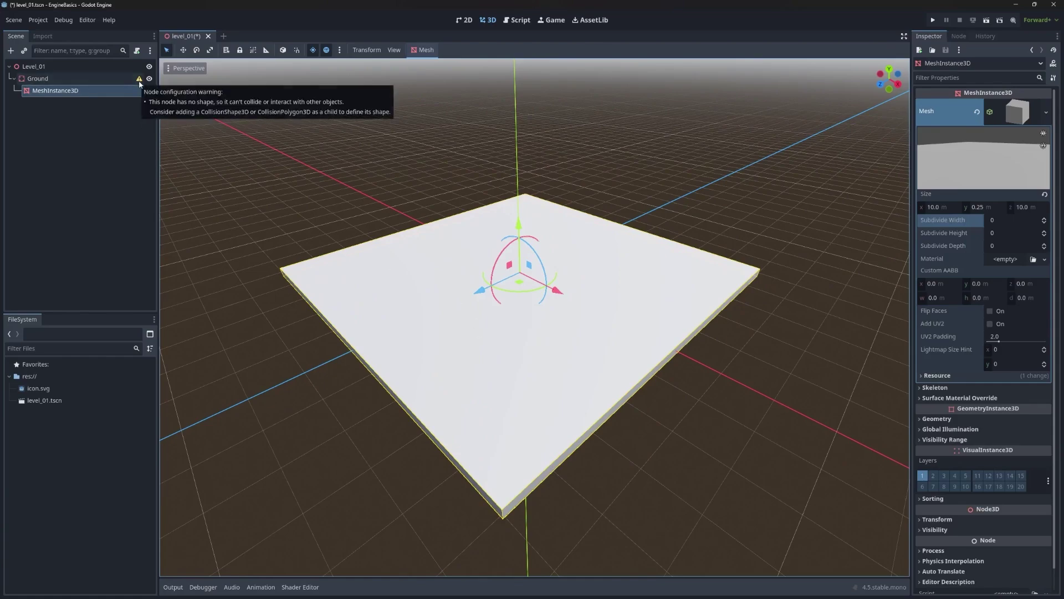
# - Add a CollisionShape3D child under Ground and assign it a BoxShape3D
pyautogui.click(108, 116)
pyautogui.rightClick(95, 81)
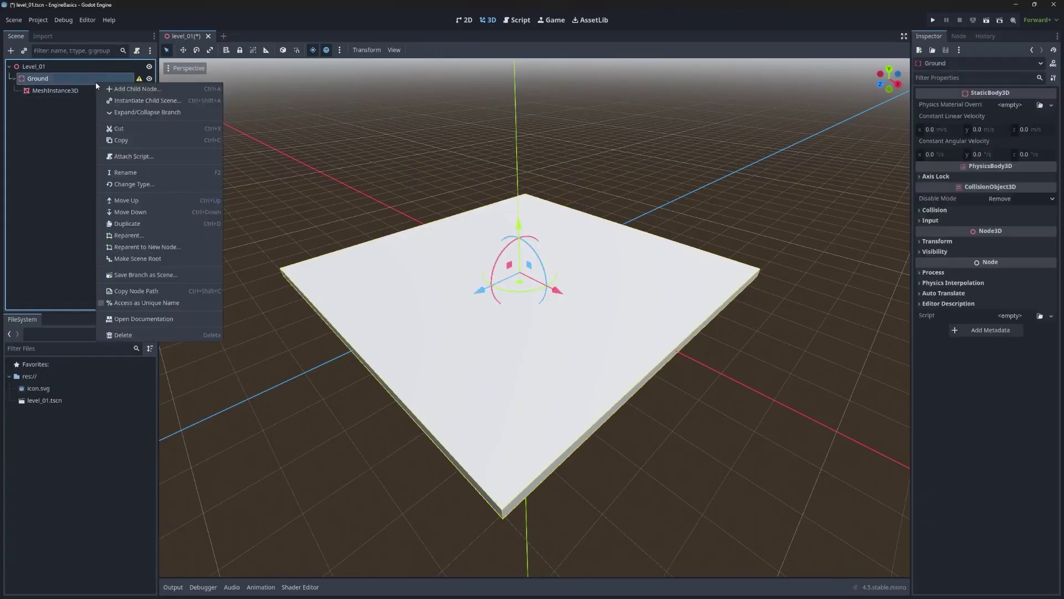
pyautogui.click(106, 88)
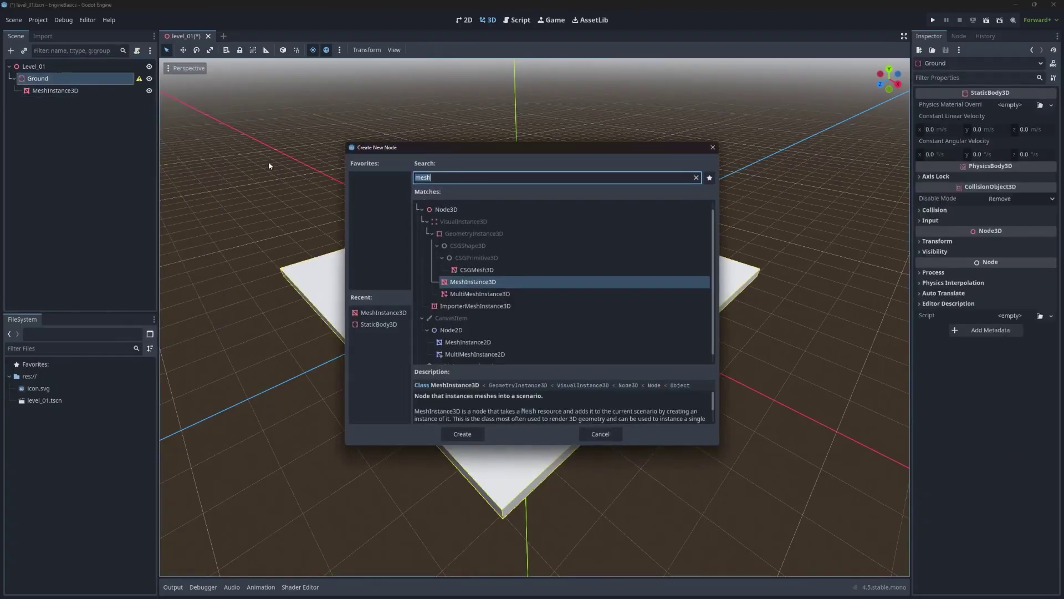
pyautogui.write('coll')
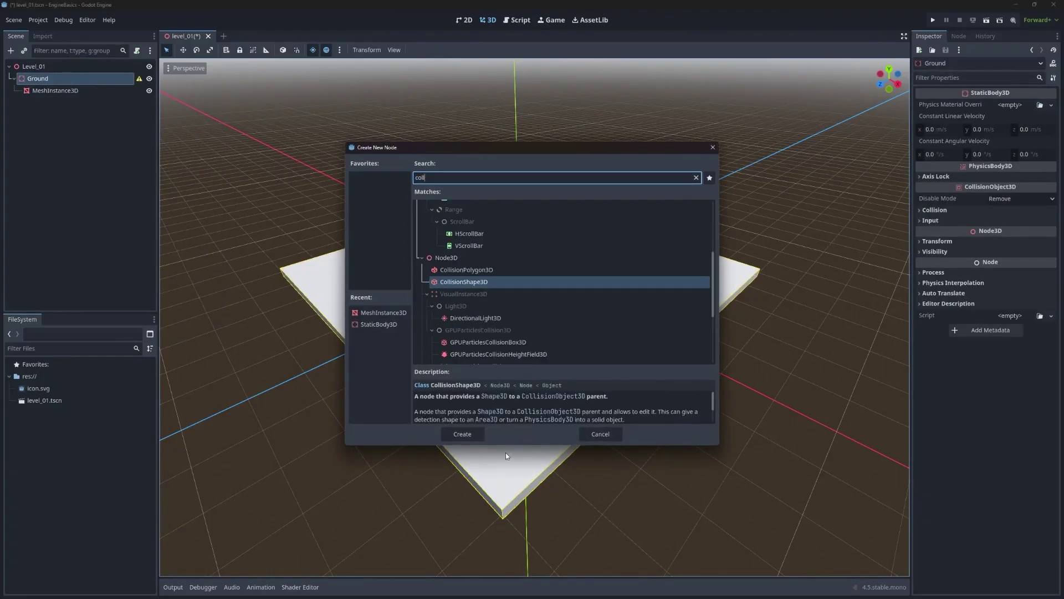
pyautogui.click(480, 435)
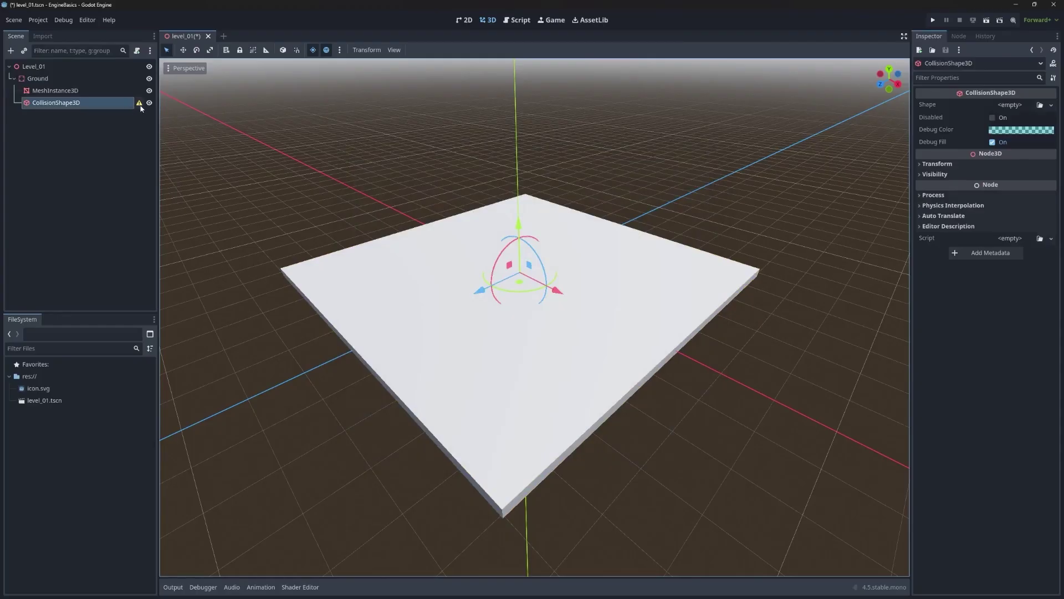
pyautogui.moveTo(140, 108)
pyautogui.click(1051, 105)
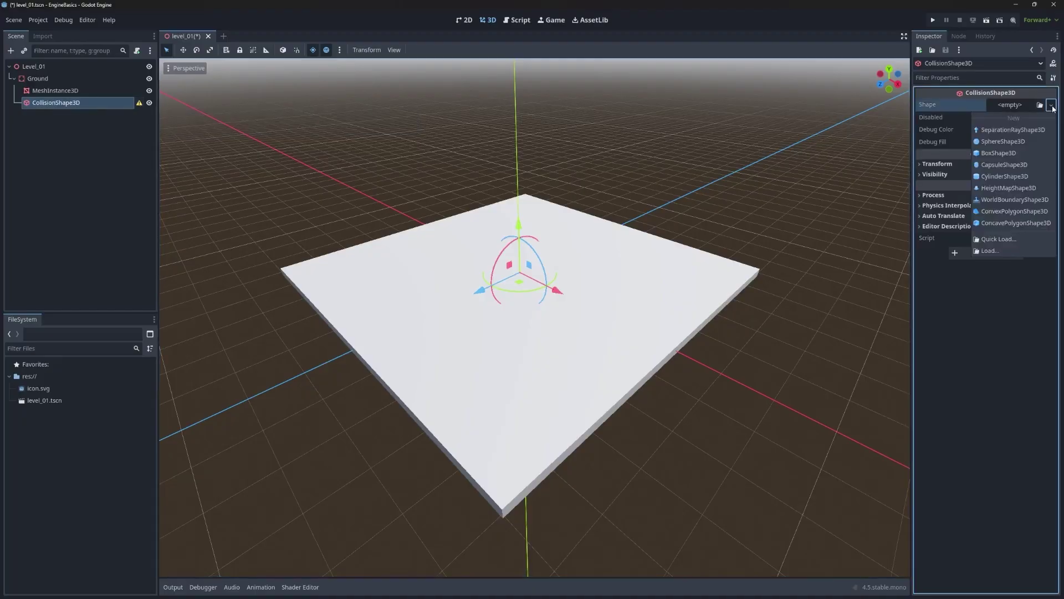
pyautogui.click(1010, 156)
# - Set the collision box size to 10, 0.5, 10
pyautogui.moveTo(596, 220); pyautogui.dragTo(582, 225, button='middle')
pyautogui.scroll(6, 535, 317)
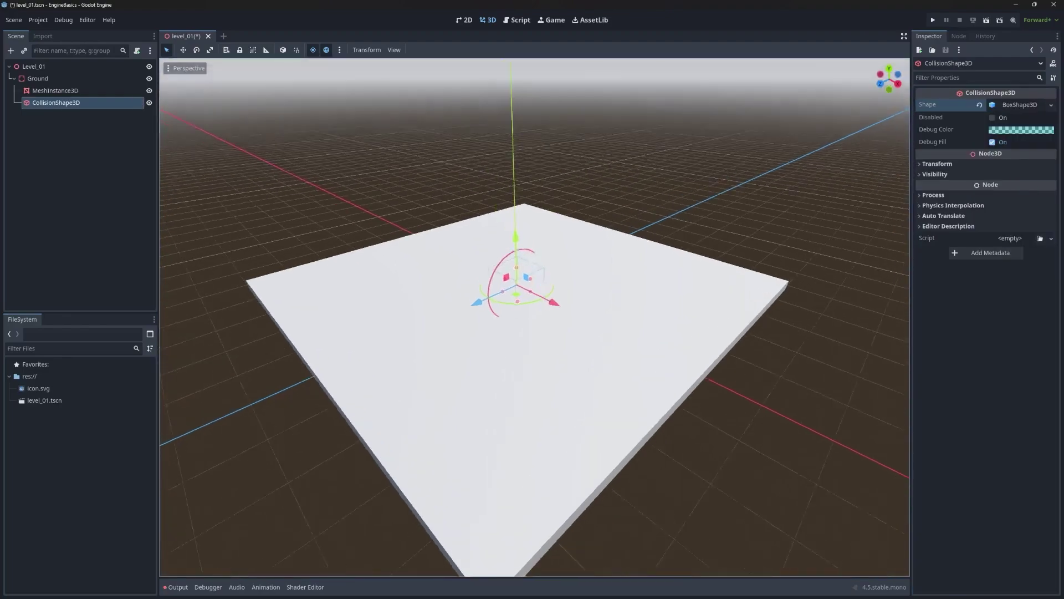
pyautogui.moveTo(557, 275); pyautogui.dragTo(557, 266, button='middle')
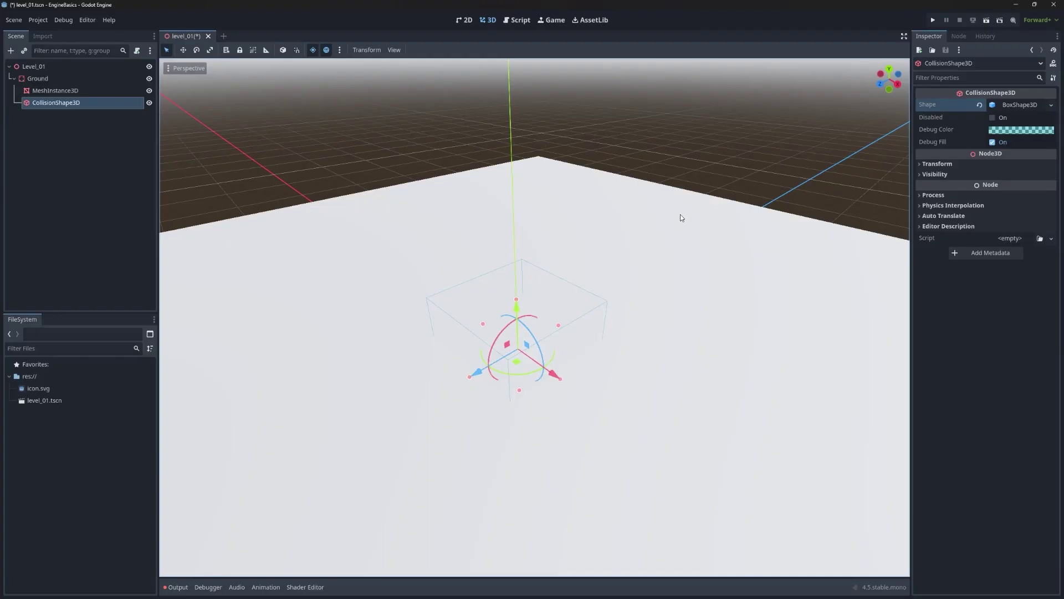
pyautogui.moveTo(680, 253)
pyautogui.mouseDown(button='right')
pyautogui.moveTo(681, 288)
pyautogui.moveTo(632, 277)
pyautogui.moveTo(683, 254)
pyautogui.mouseUp(button='right')
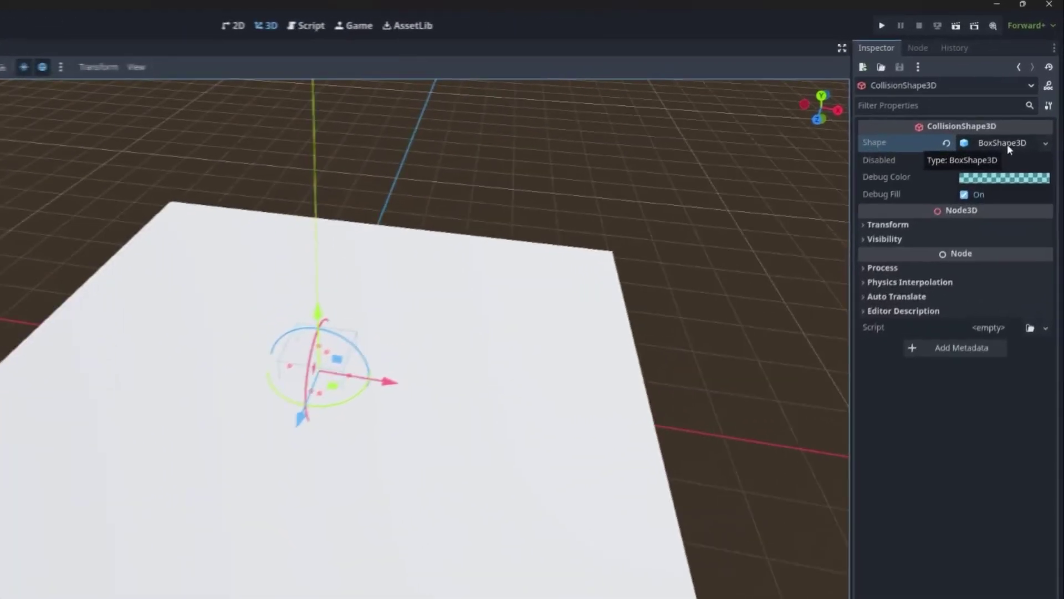
pyautogui.click(1023, 106)
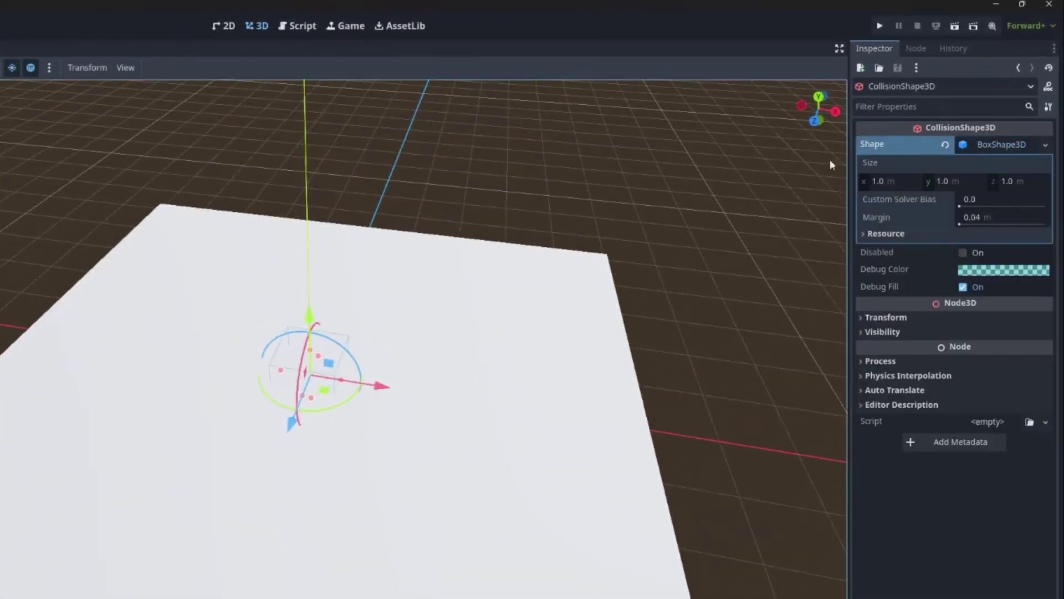
pyautogui.click(909, 183)
pyautogui.write('10')
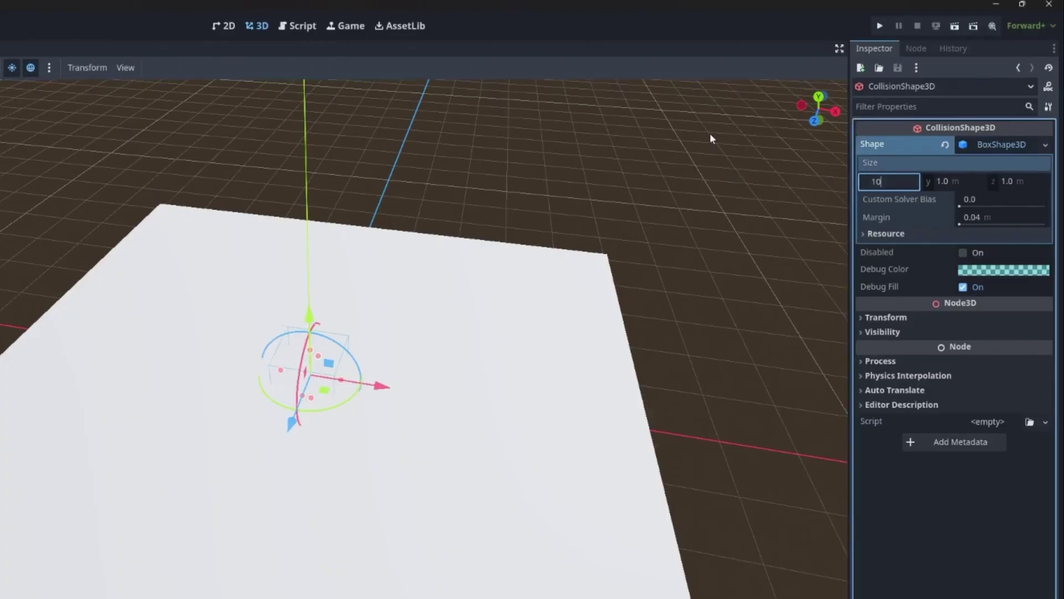
pyautogui.press('Tab')
pyautogui.write('0.5')
pyautogui.press('Tab')
pyautogui.write('10')
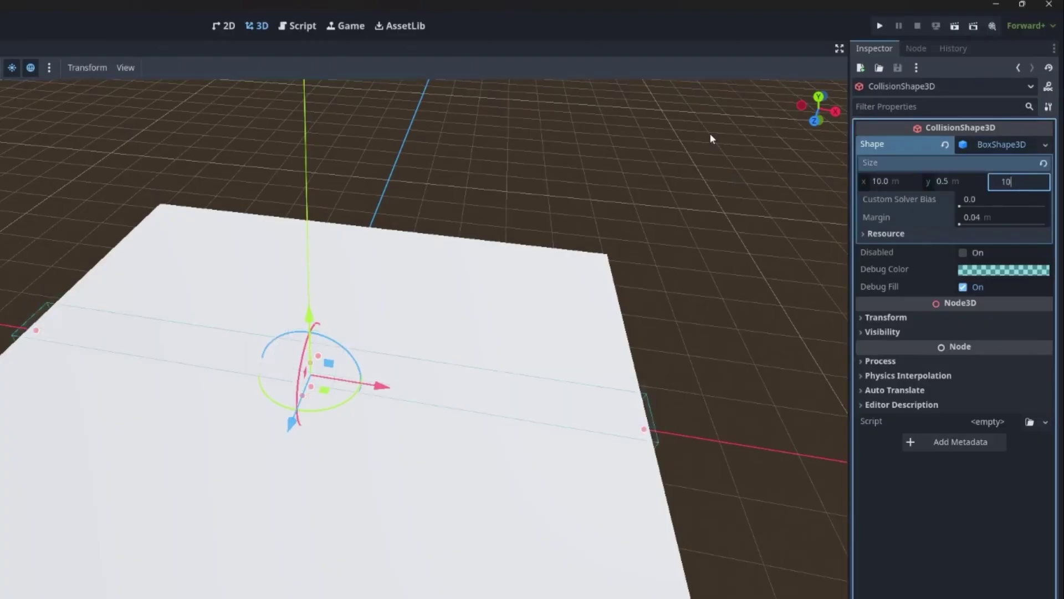
pyautogui.press('Tab')
# - Check the box from the side and reduce its Y size to 0.25
pyautogui.moveTo(430, 137); pyautogui.dragTo(277, 151, button='middle')
pyautogui.scroll(2, 609, 333)
pyautogui.moveTo(421, 333); pyautogui.dragTo(337, 373, button='middle')
pyautogui.scroll(2, 421, 332)
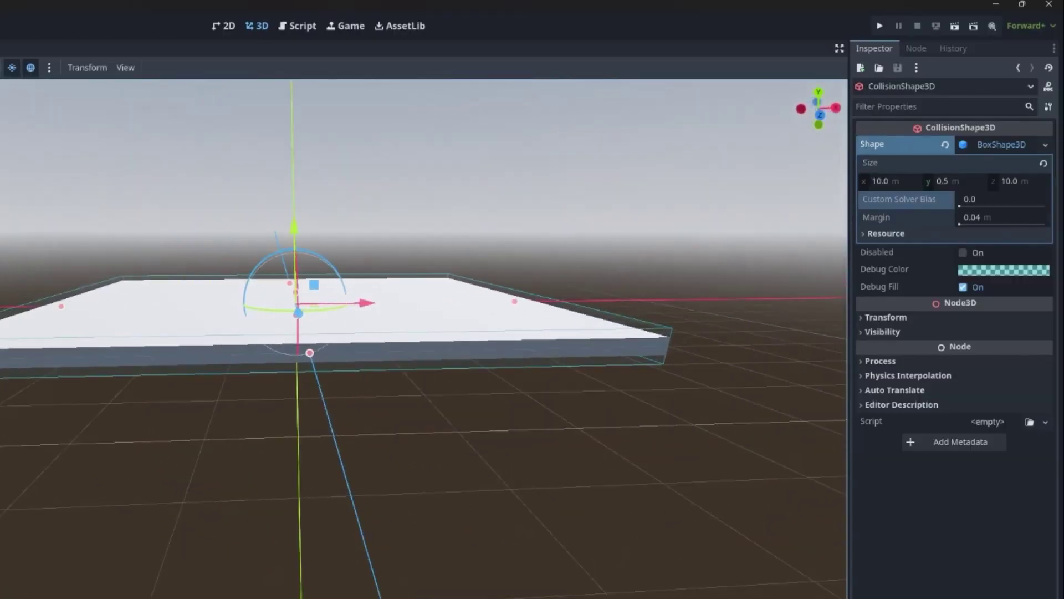
pyautogui.click(471, 310)
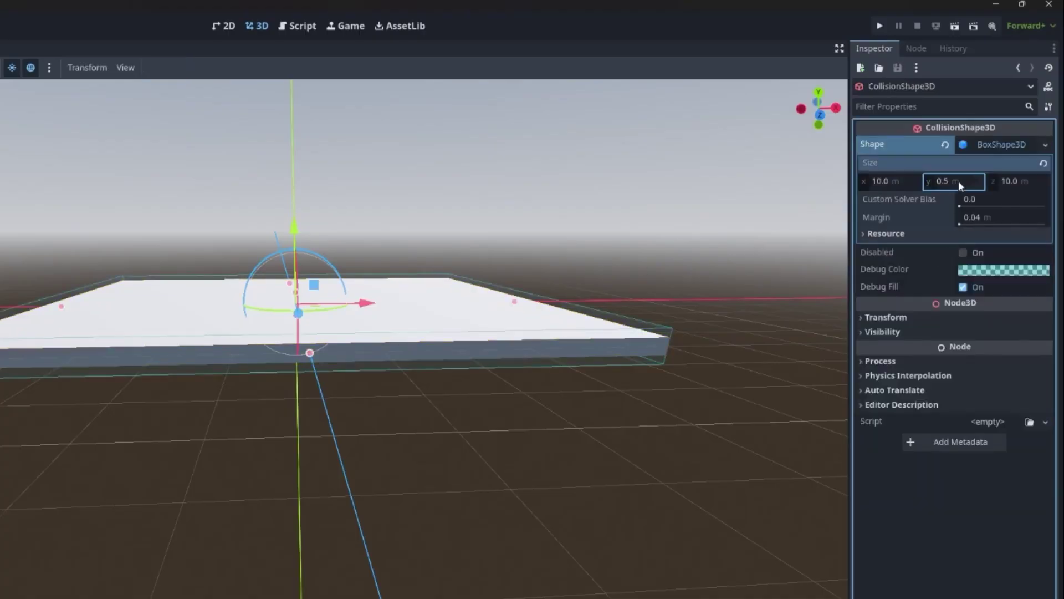
pyautogui.write('0.25')
pyautogui.press('Return')
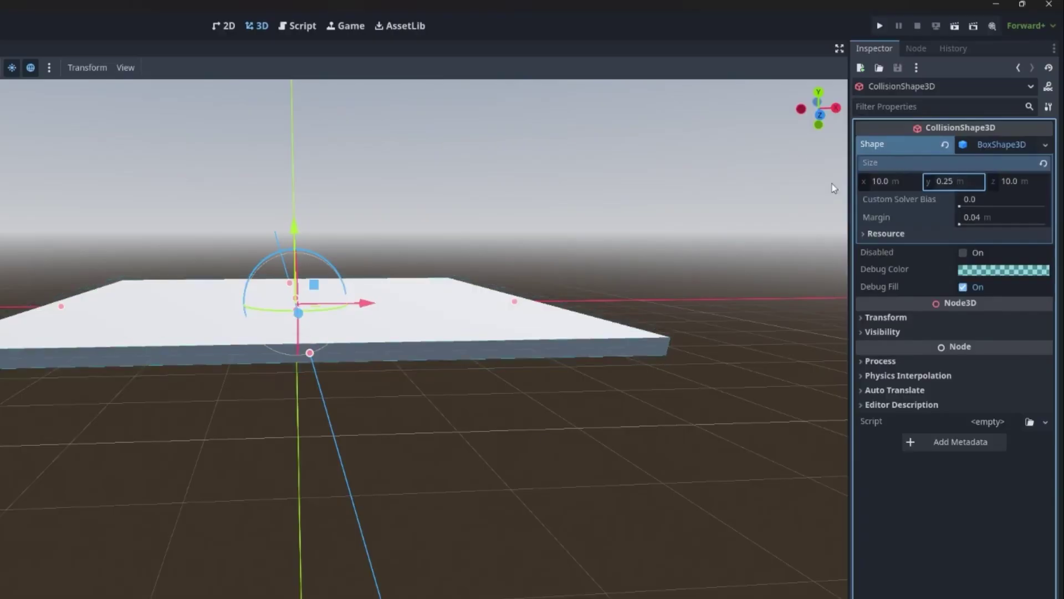
pyautogui.moveTo(440, 517); pyautogui.dragTo(619, 370, button='middle')
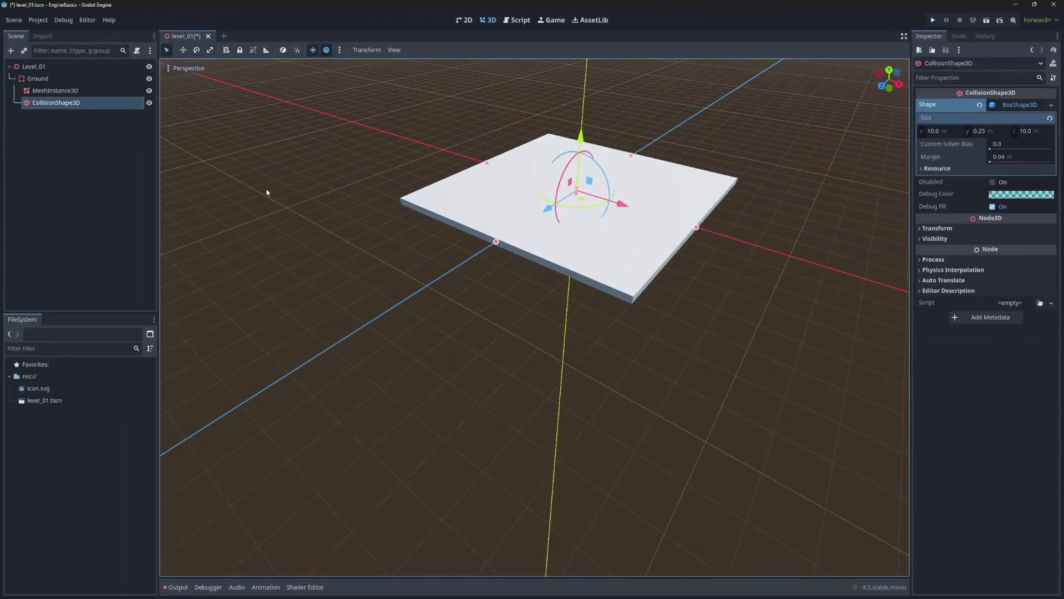
# - Select Ground and save the level scene with its slab and collision box
pyautogui.click(103, 78)
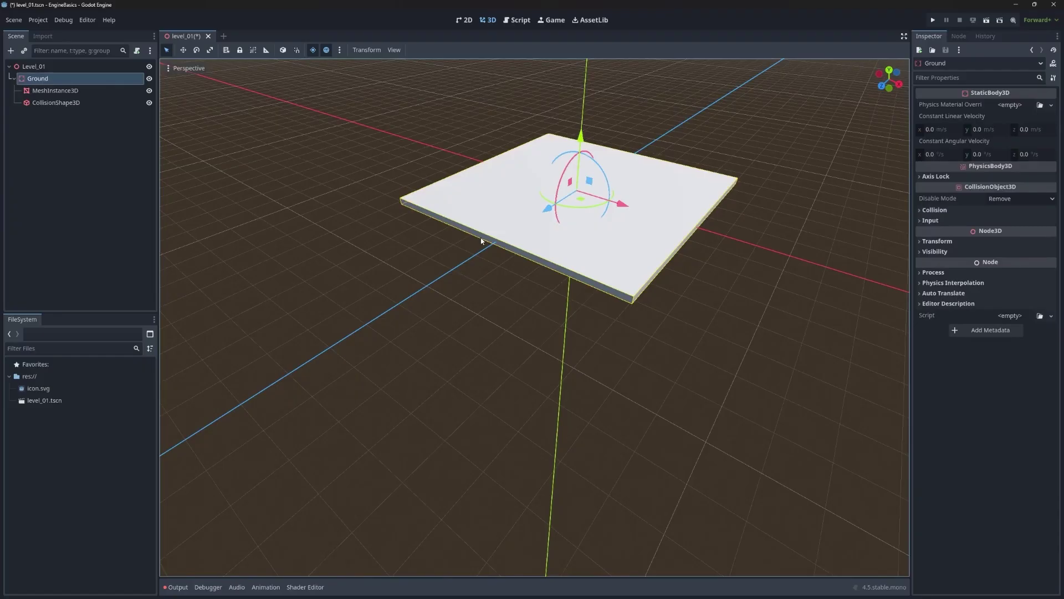
pyautogui.hotkey('ctrl', 's')
pyautogui.moveTo(632, 299); pyautogui.dragTo(724, 285, button='right')
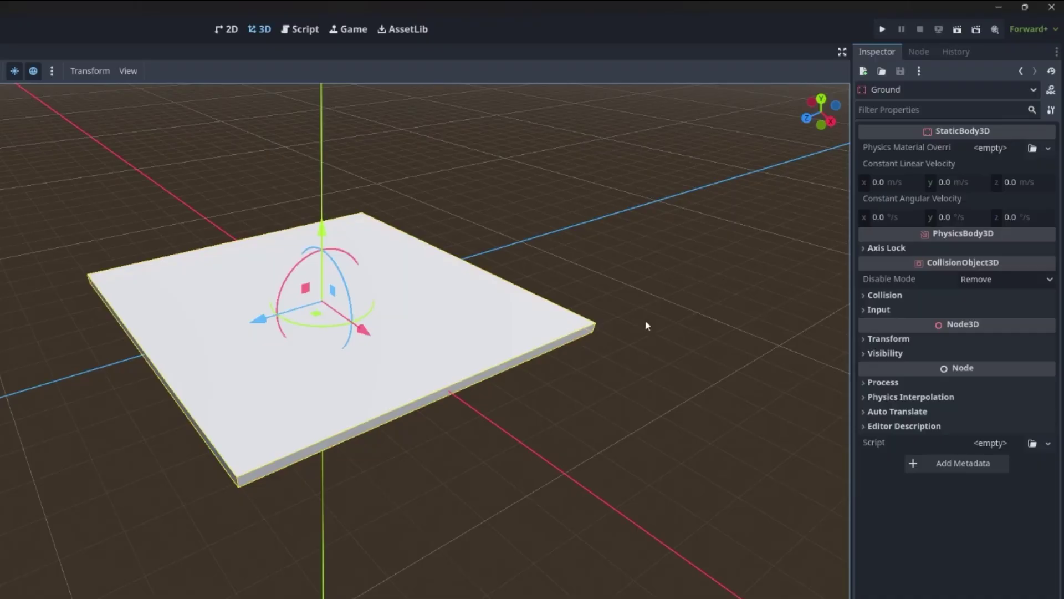
# - Slide the Ground slab along Z and rotate it to stand upright
pyautogui.click(865, 338)
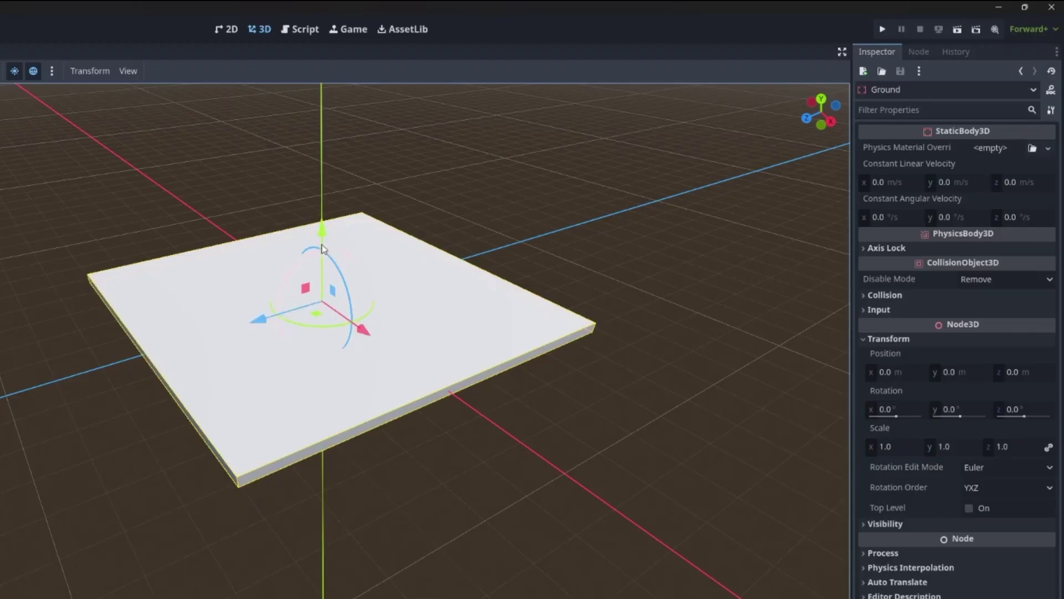
pyautogui.moveTo(271, 321); pyautogui.dragTo(294, 306)
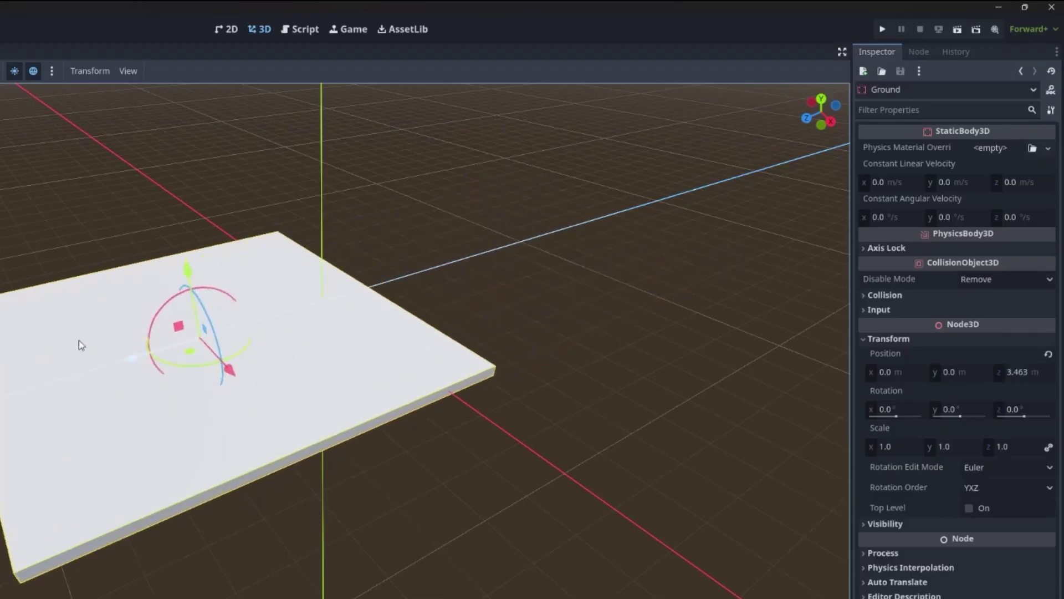
pyautogui.moveTo(79, 340); pyautogui.dragTo(388, 357)
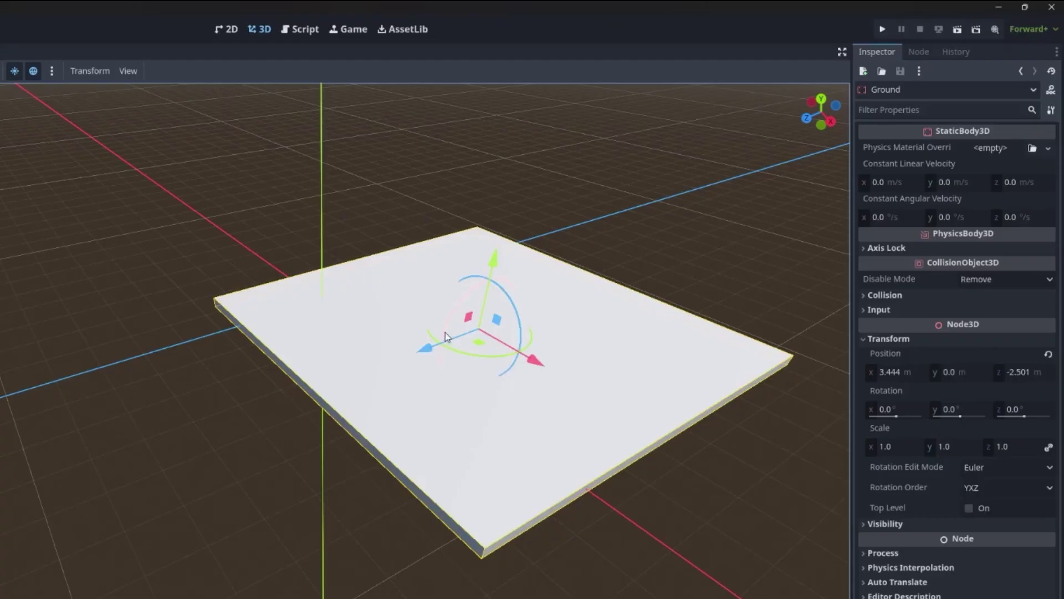
pyautogui.moveTo(445, 331); pyautogui.dragTo(509, 303)
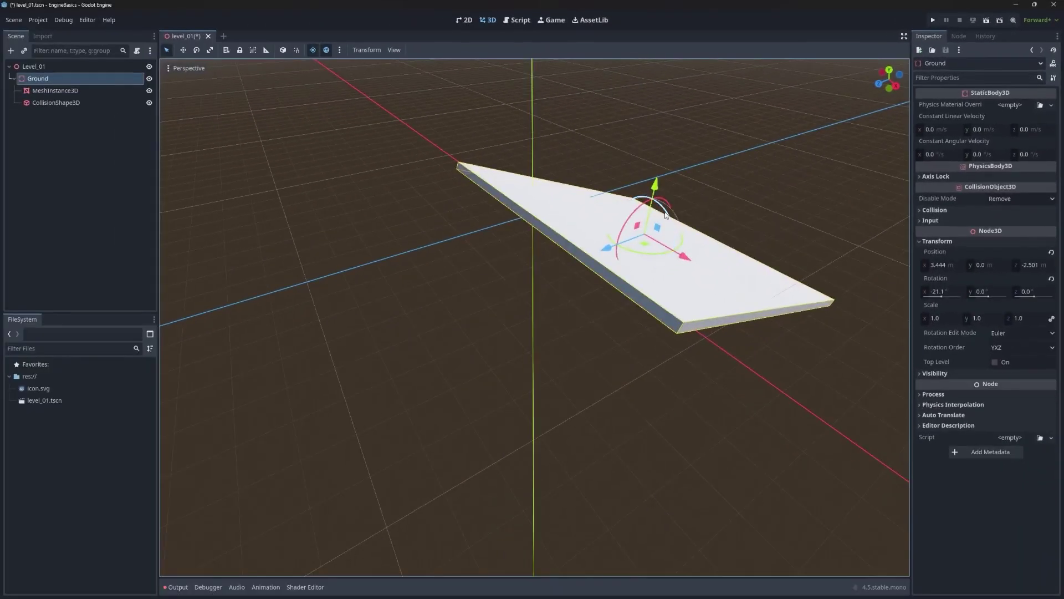
pyautogui.moveTo(666, 215); pyautogui.dragTo(615, 255)
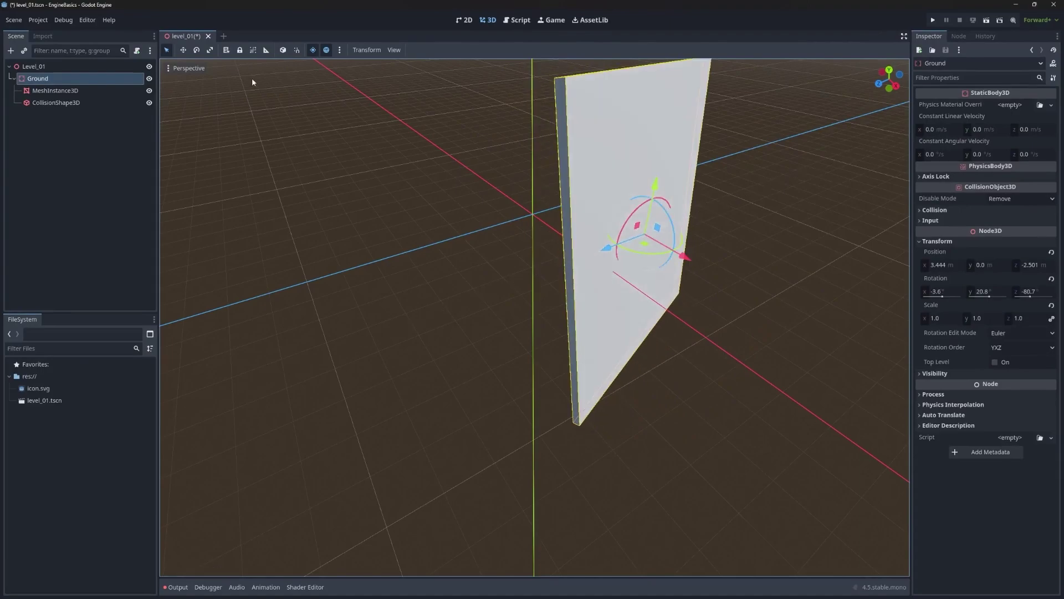
# - In Scale Mode, stretch the wall non-uniformly along its X and Y axes
pyautogui.click(210, 51)
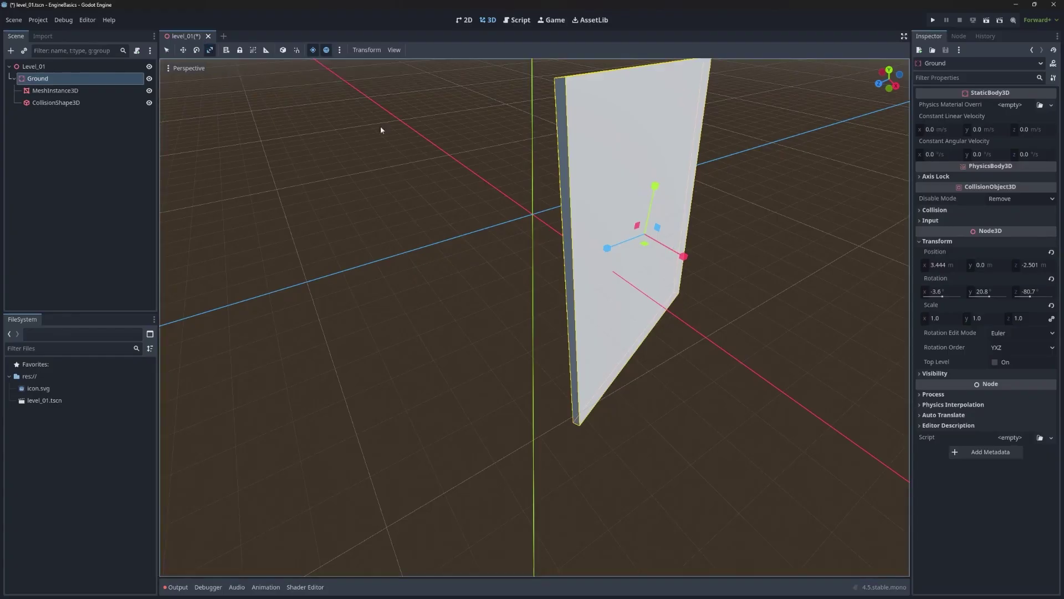
pyautogui.moveTo(686, 260); pyautogui.dragTo(692, 254)
pyautogui.moveTo(655, 186)
pyautogui.mouseDown()
pyautogui.moveTo(659, 213)
pyautogui.moveTo(654, 189)
pyautogui.mouseUp()
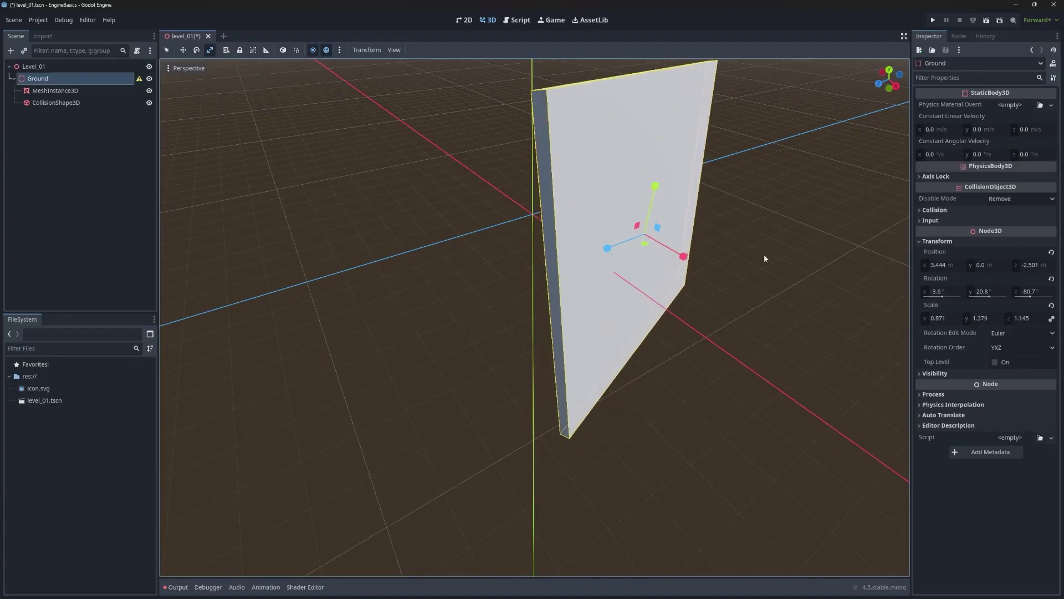
pyautogui.click(936, 265)
# - Zero the Ground's position and rotation values in the Transform fields
pyautogui.write('0')
pyautogui.press('Tab')
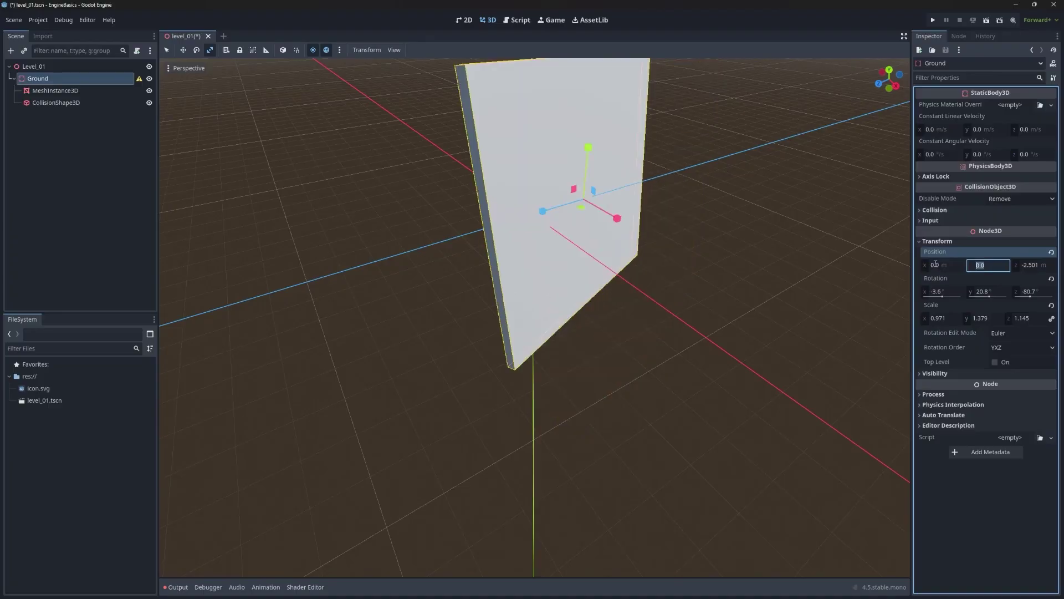
pyautogui.press('Tab')
pyautogui.write('0')
pyautogui.press('Tab')
pyautogui.write('0')
pyautogui.press('Tab')
pyautogui.write('0')
pyautogui.press('Tab')
pyautogui.press('0')
pyautogui.press('Tab')
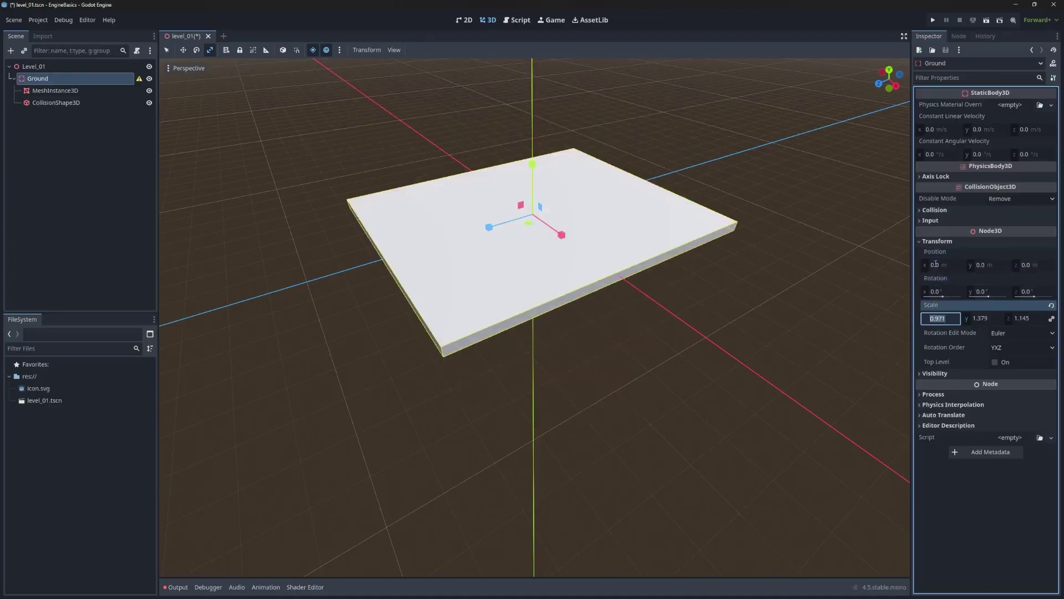
pyautogui.write('0')
# - Enter a scale of 1 for the X, Y and Z fields
pyautogui.press('Tab')
pyautogui.write('0')
pyautogui.press('Tab')
pyautogui.hotkey('shift', 'Tab')
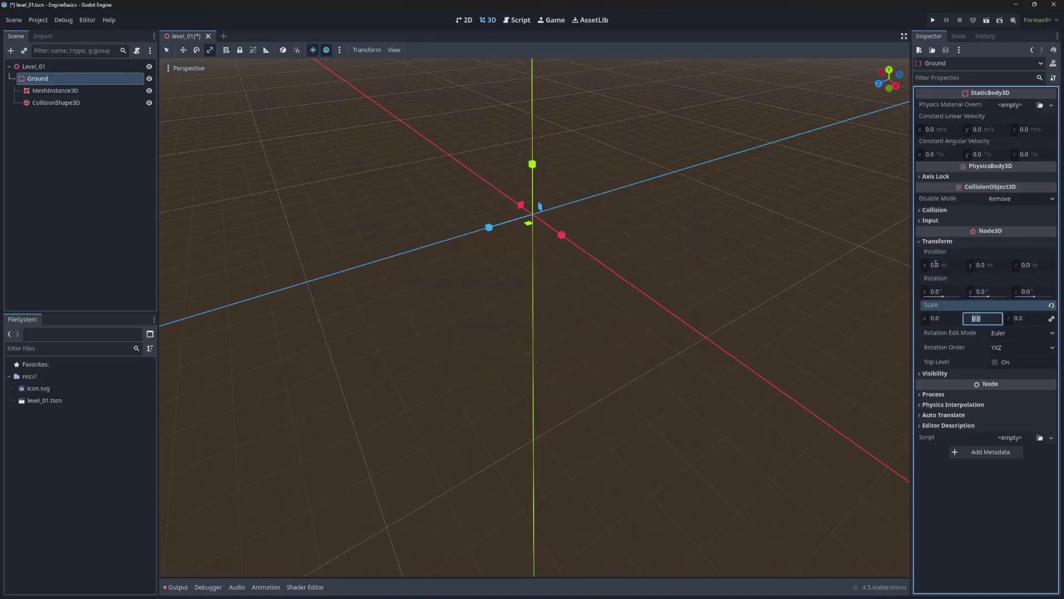
pyautogui.hotkey('shift', 'Tab')
pyautogui.write('1')
pyautogui.press('Tab')
pyautogui.write('1')
pyautogui.press('Tab')
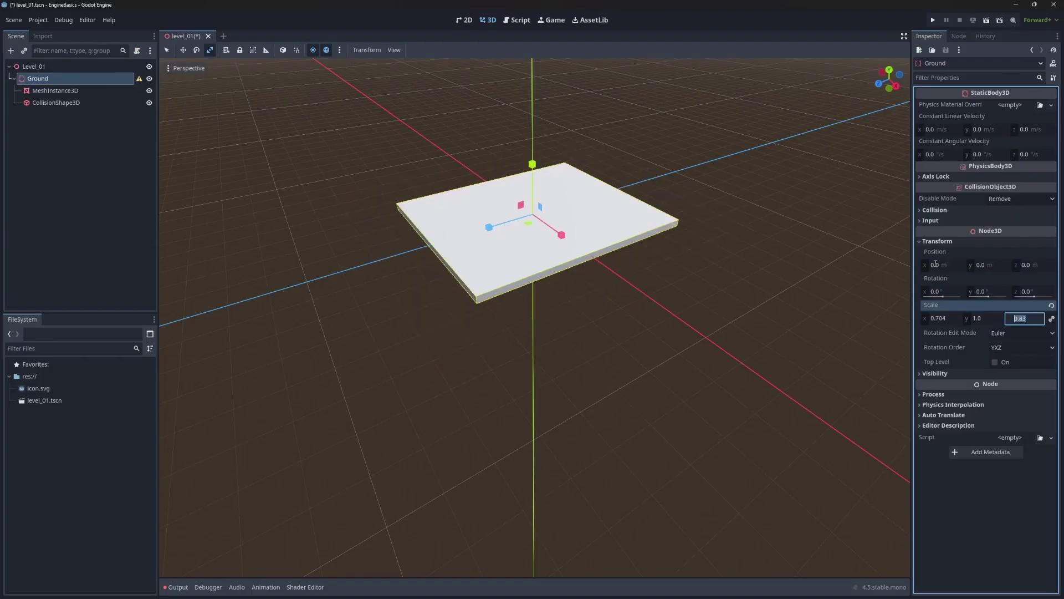
pyautogui.write('1')
pyautogui.press('Return')
# - Unlink the scale axes, set the remaining values to 1, relink them and save
pyautogui.click(1052, 318)
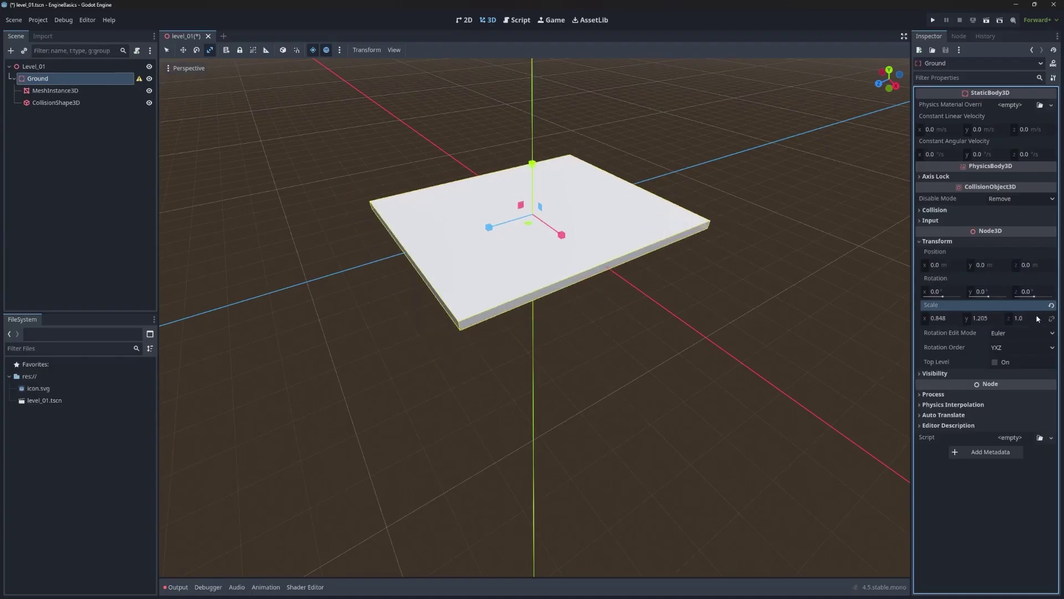
pyautogui.doubleClick(988, 319)
pyautogui.write('1')
pyautogui.press('Tab')
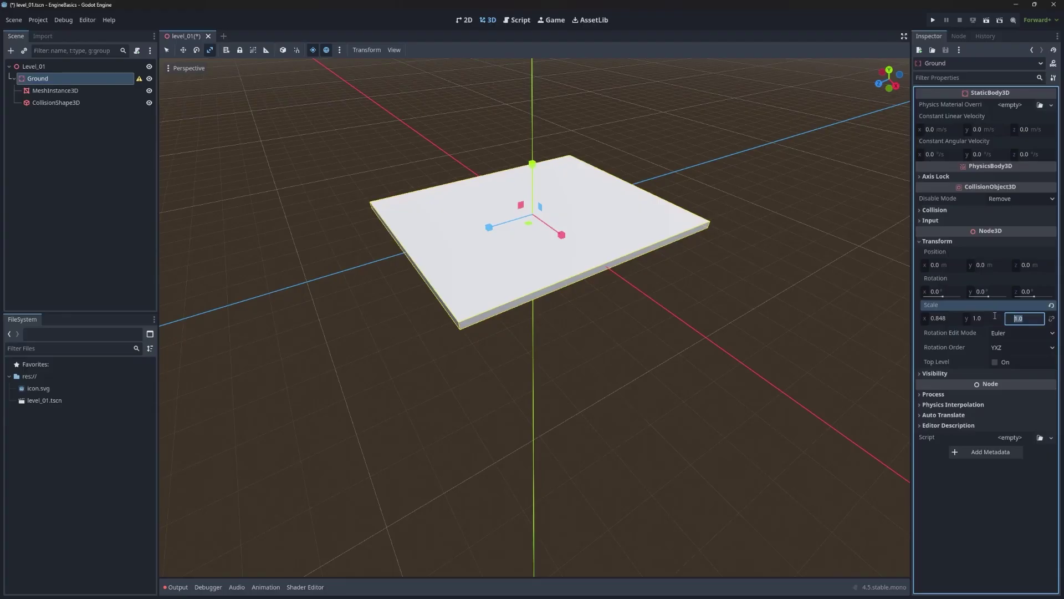
pyautogui.hotkey('shift', 'Tab')
pyautogui.hotkey('shift', 'Tab')
pyautogui.write('1')
pyautogui.press('Tab')
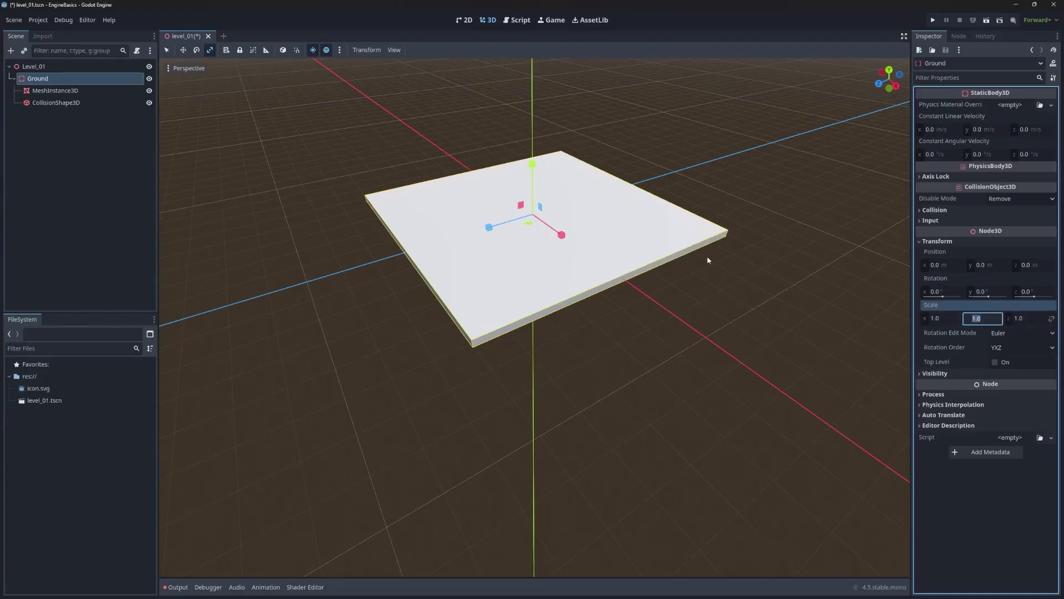
pyautogui.click(1052, 318)
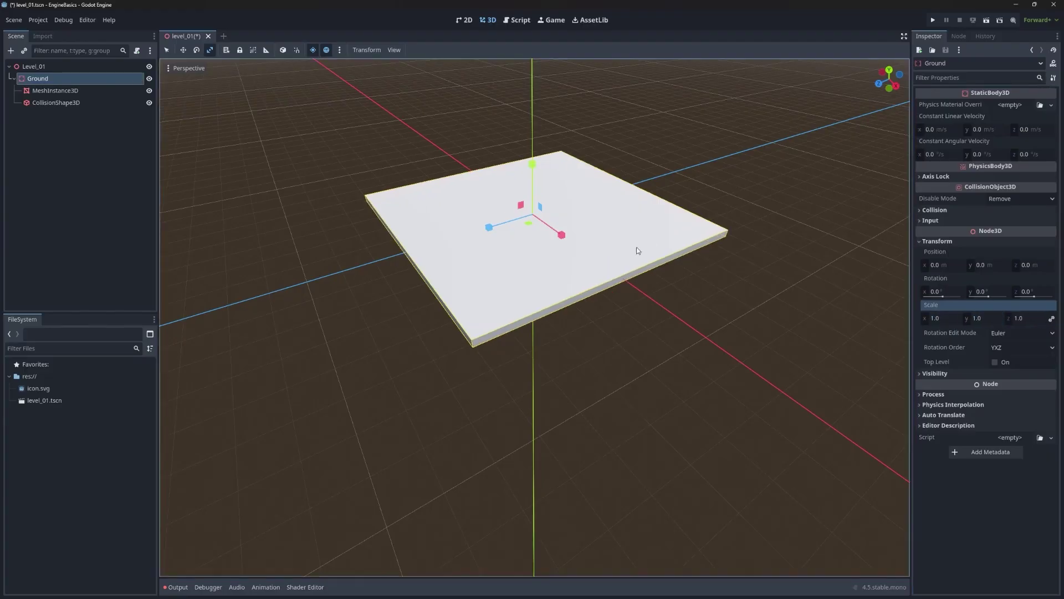
pyautogui.keyDown('shift'); pyautogui.moveTo(637, 250); pyautogui.dragTo(703, 266, button='middle'); pyautogui.keyUp('shift')
pyautogui.hotkey('ctrl', 's')
pyautogui.keyDown('shift'); pyautogui.moveTo(726, 211); pyautogui.dragTo(729, 271, button='middle'); pyautogui.keyUp('shift')
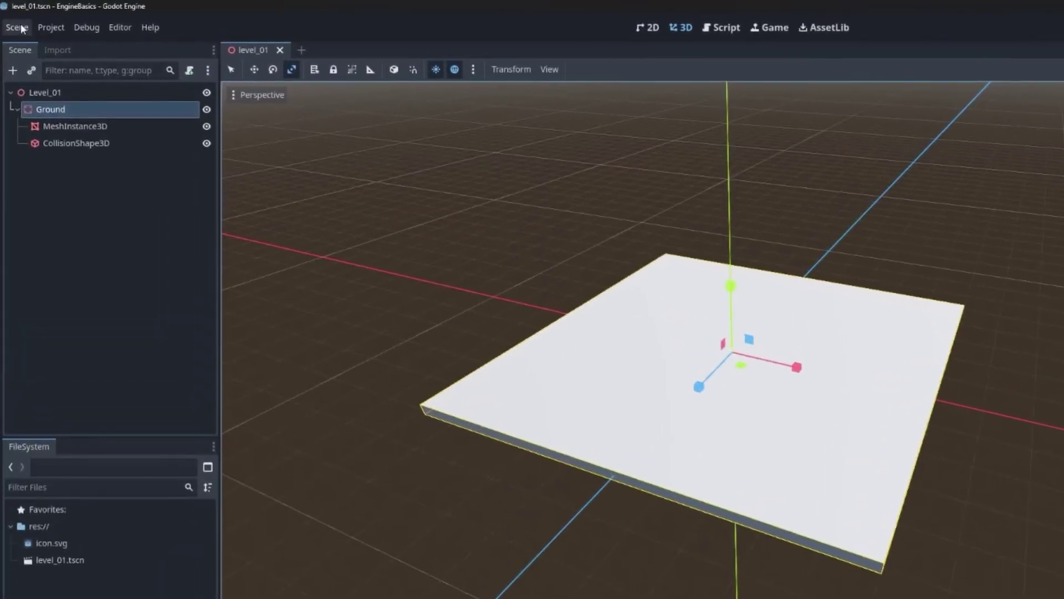
# - Create a new scene with a Node3D root and rename the root to Player
pyautogui.click(21, 27)
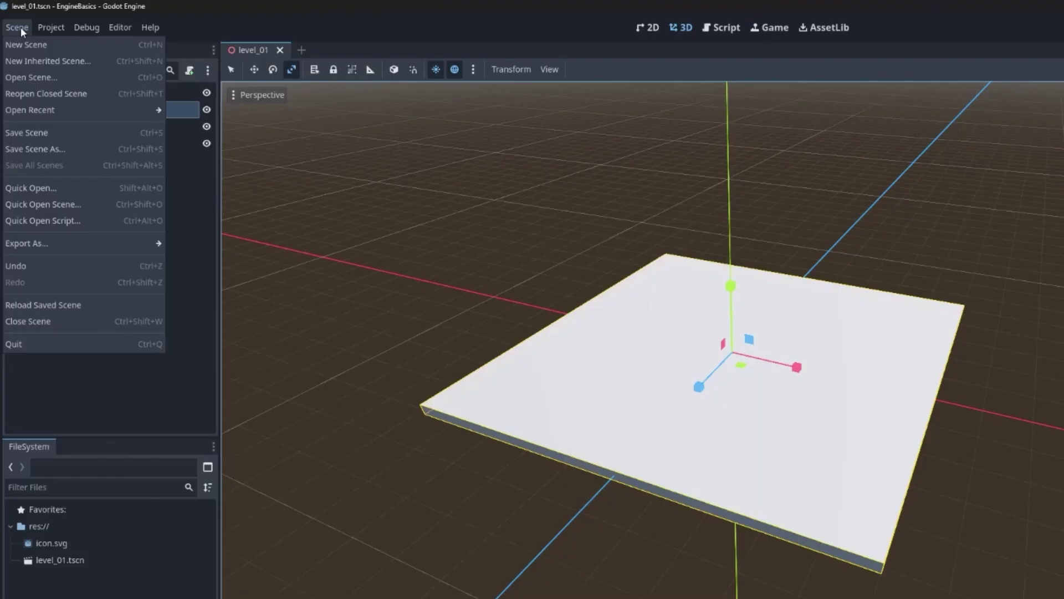
pyautogui.click(20, 44)
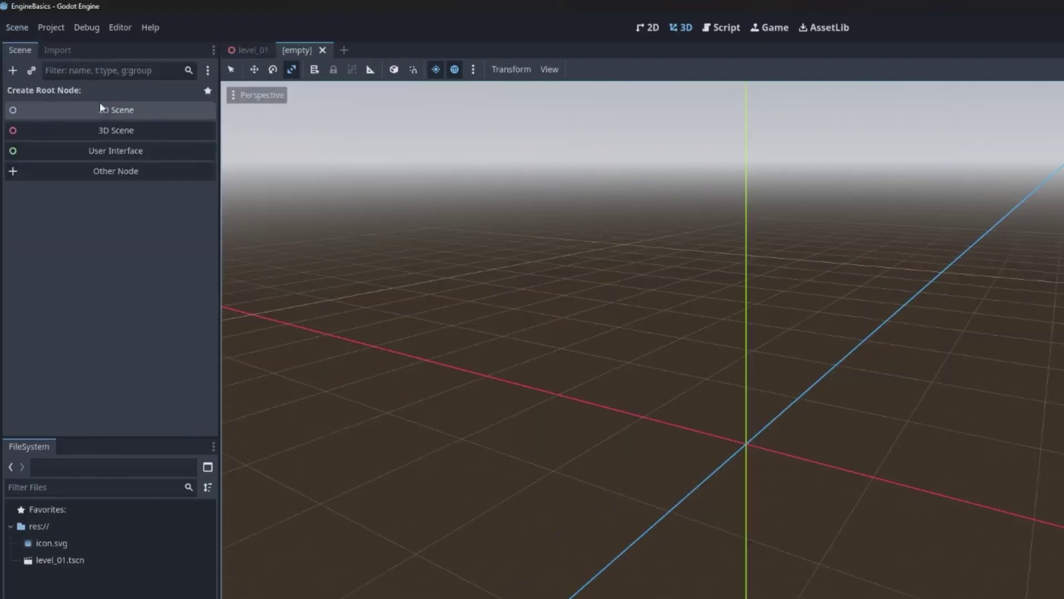
pyautogui.click(115, 130)
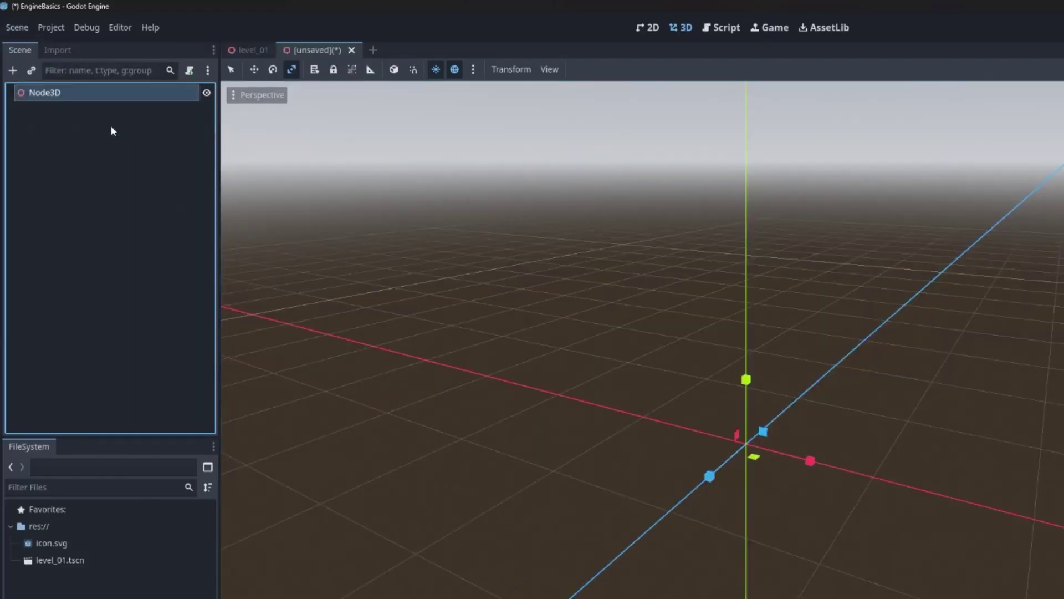
pyautogui.doubleClick(55, 95)
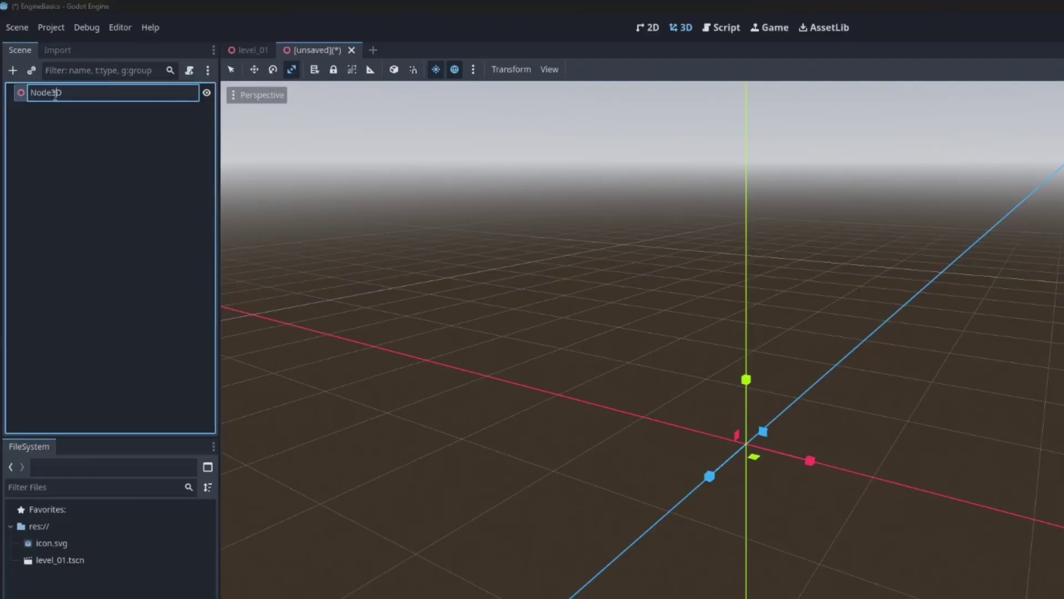
pyautogui.write('Player')
pyautogui.press('Return')
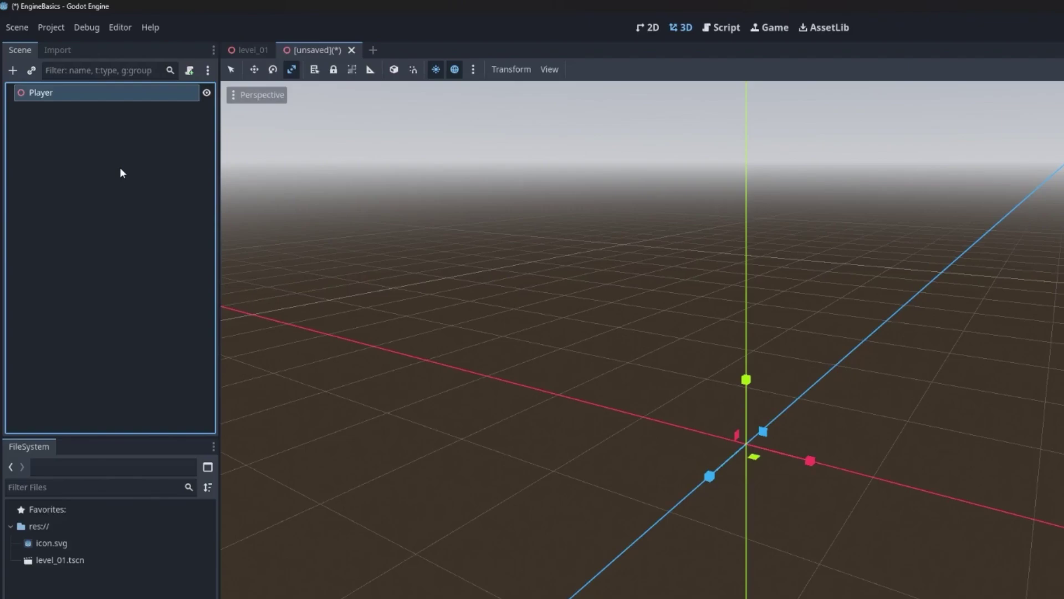
pyautogui.rightClick(80, 97)
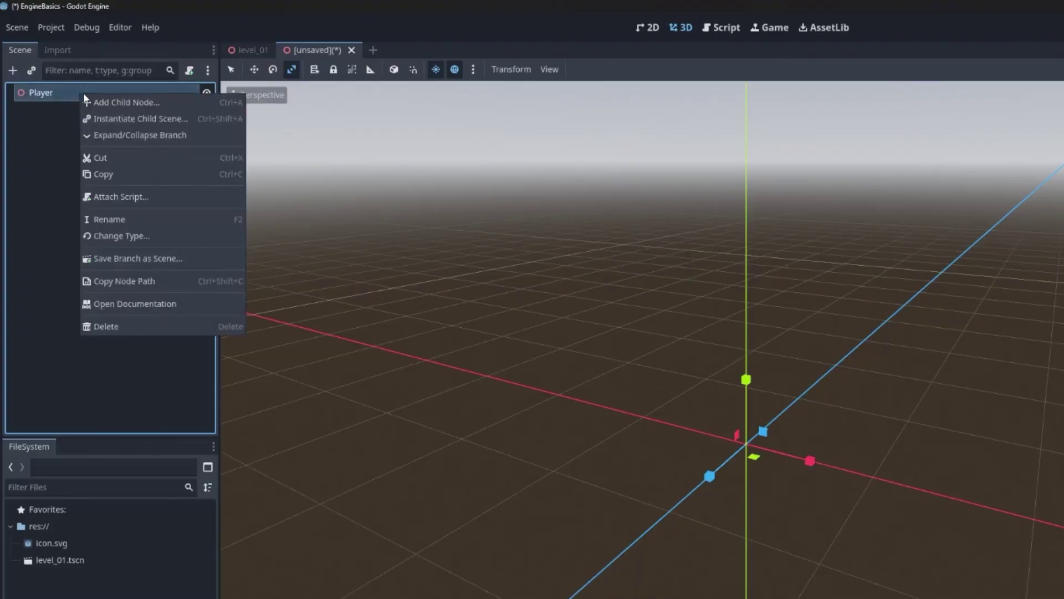
# - Change the Player root node's type to CharacterBody3D, found by searching 'charac'
pyautogui.click(190, 235)
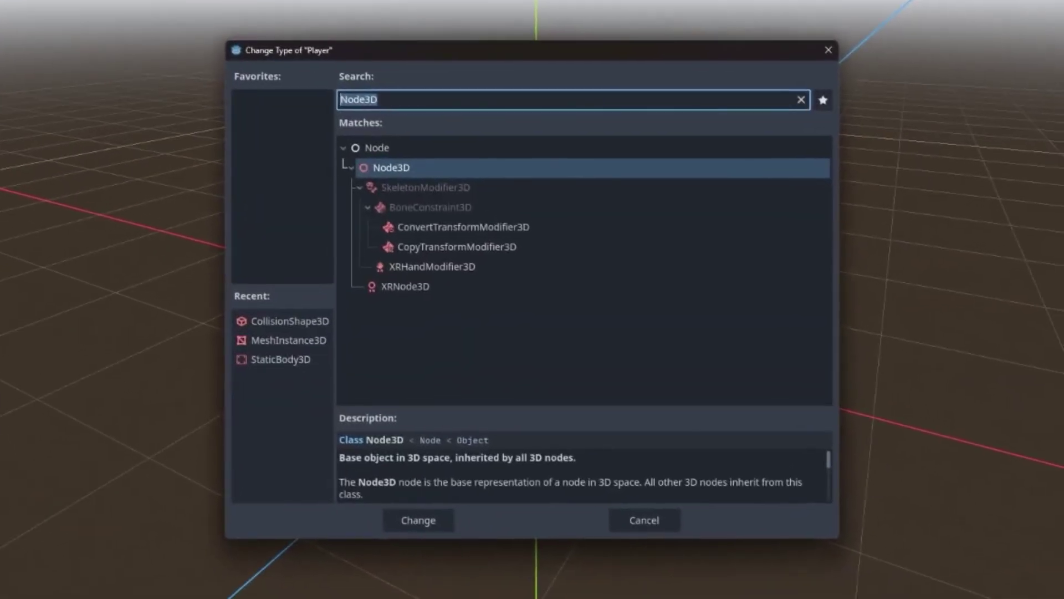
pyautogui.write('charac')
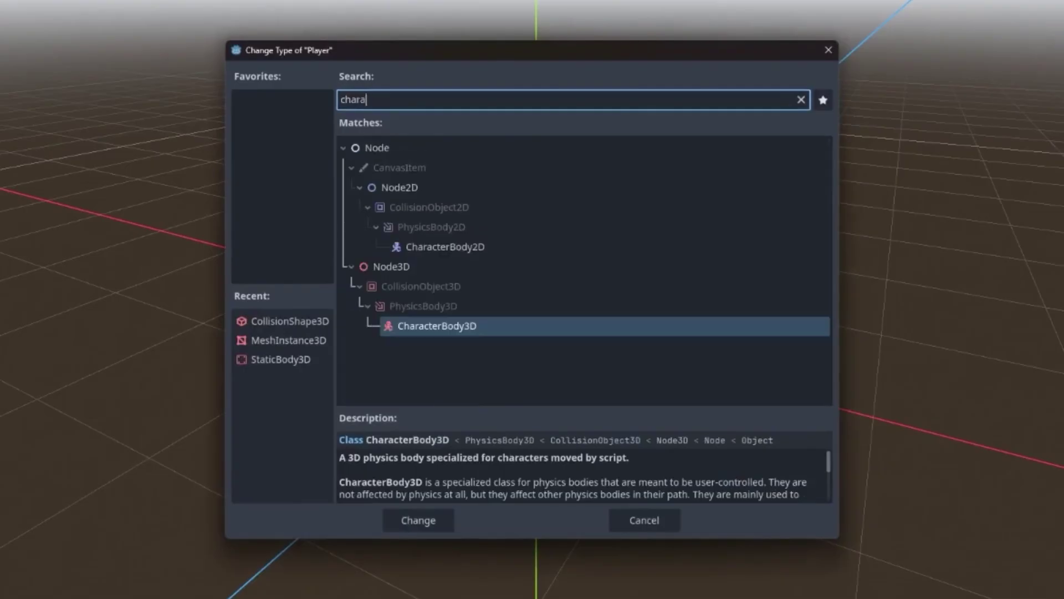
pyautogui.click(550, 331)
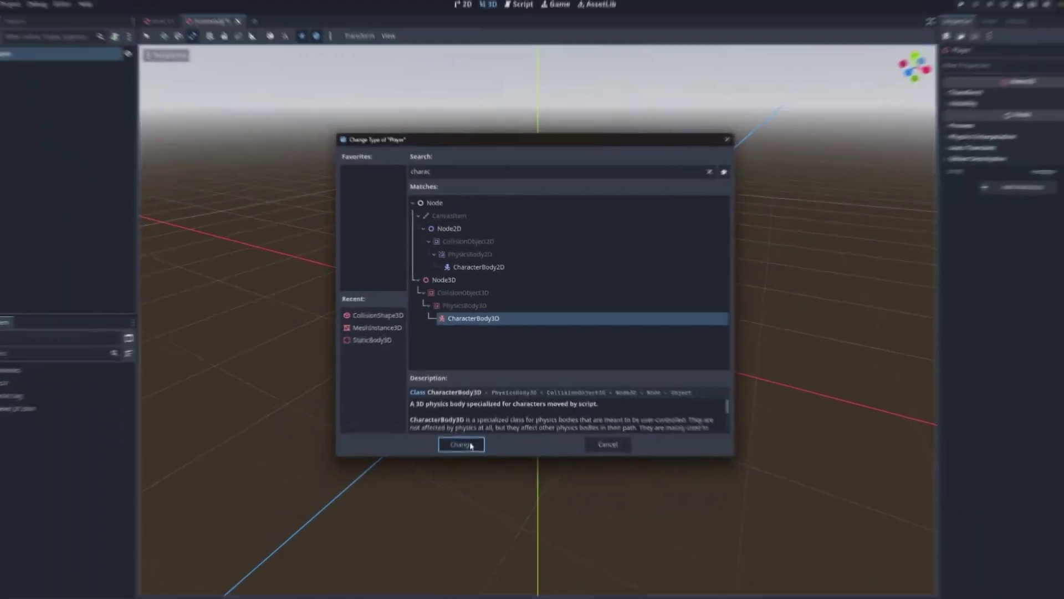
pyautogui.click(427, 515)
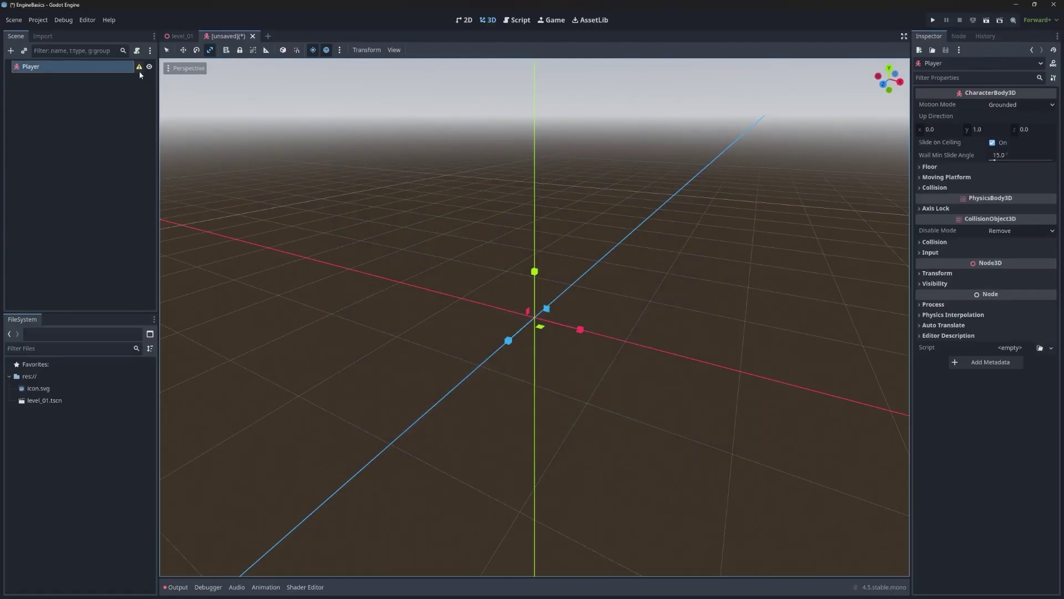
pyautogui.moveTo(141, 71)
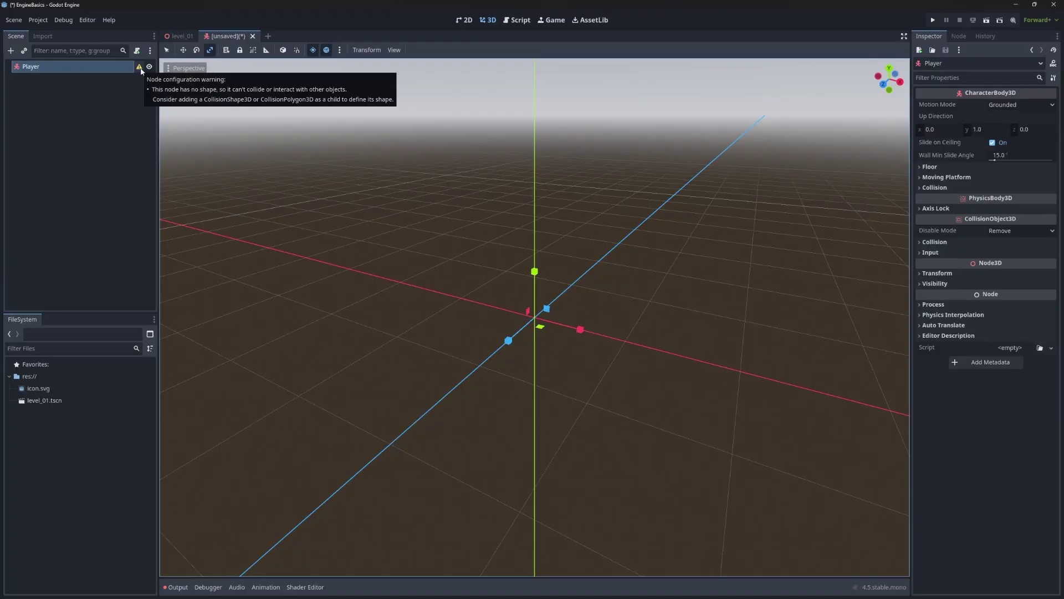
# - Add a MeshInstance3D child under Player and rename it Body
pyautogui.rightClick(115, 68)
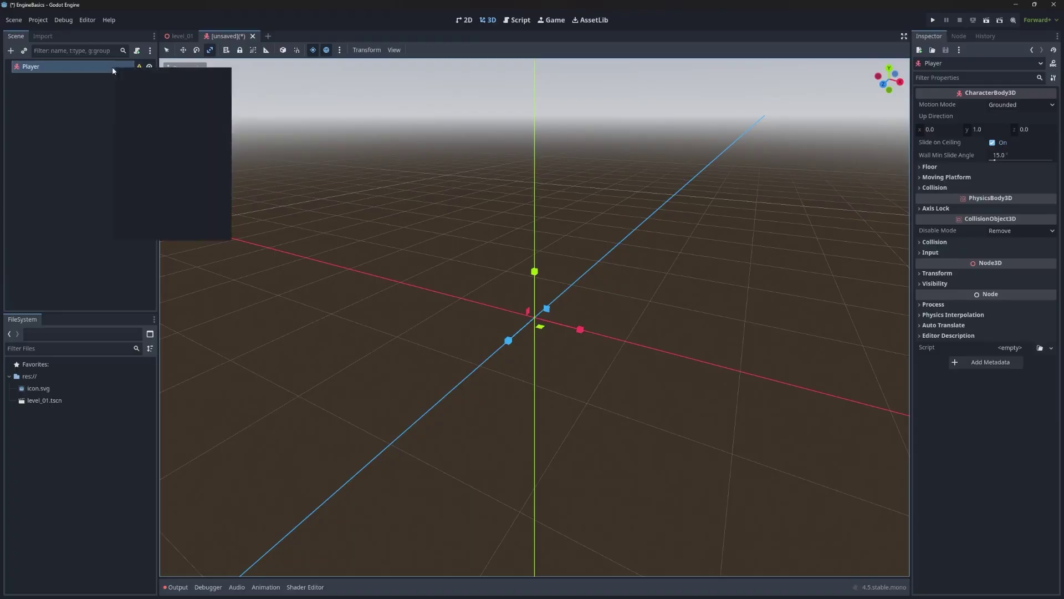
pyautogui.click(131, 74)
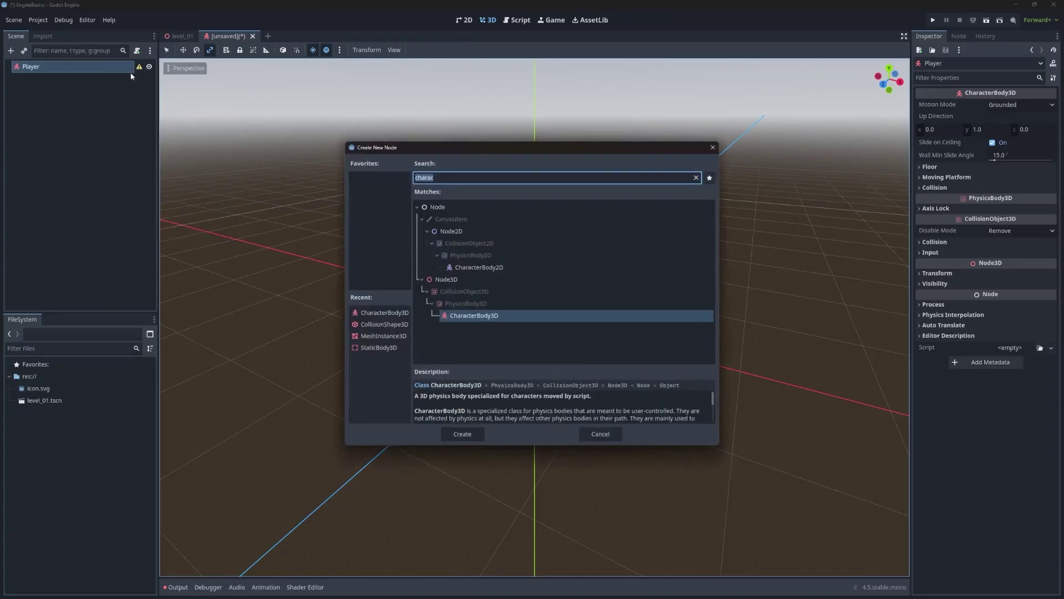
pyautogui.write('mesh')
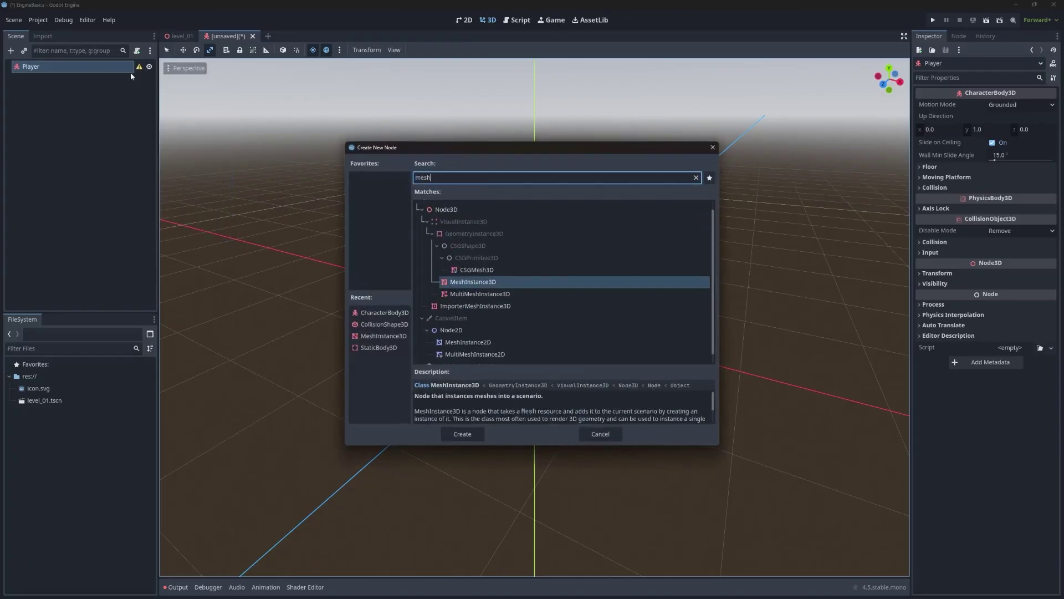
pyautogui.press('Return')
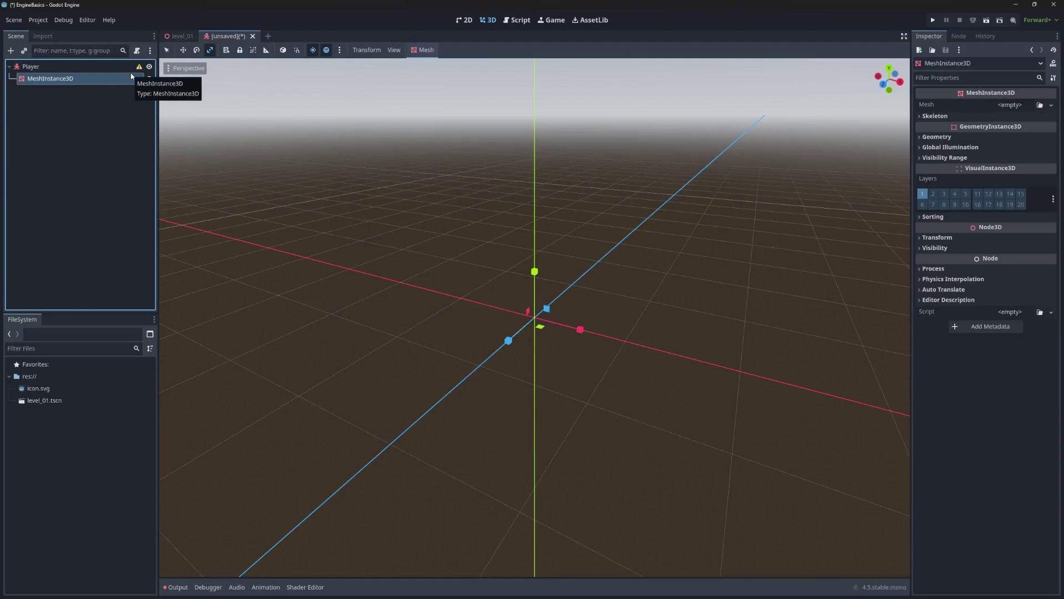
pyautogui.doubleClick(74, 78)
pyautogui.doubleClick(75, 78)
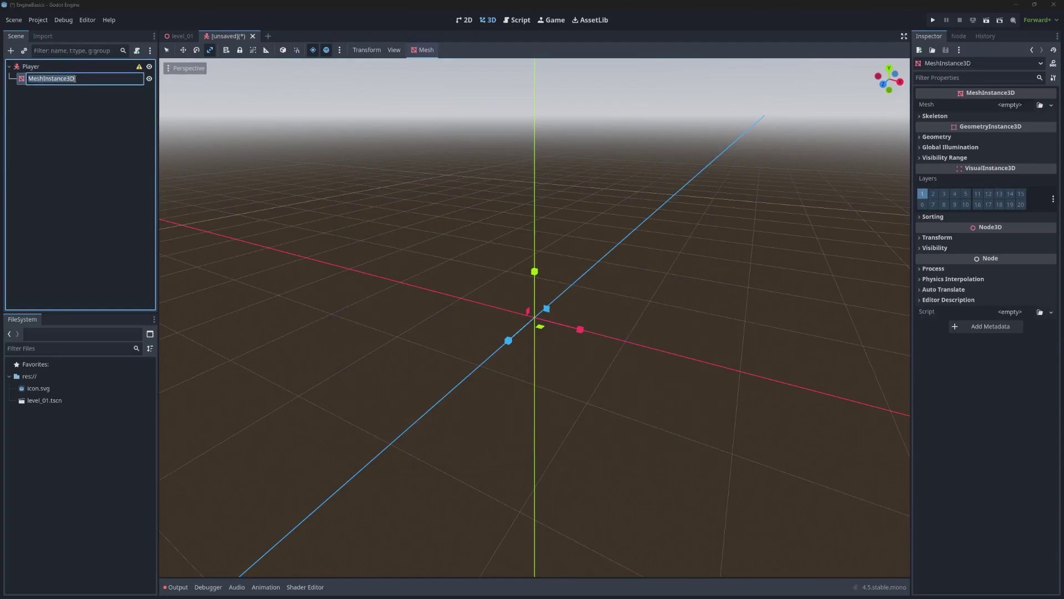
pyautogui.write('Body')
pyautogui.press('Return')
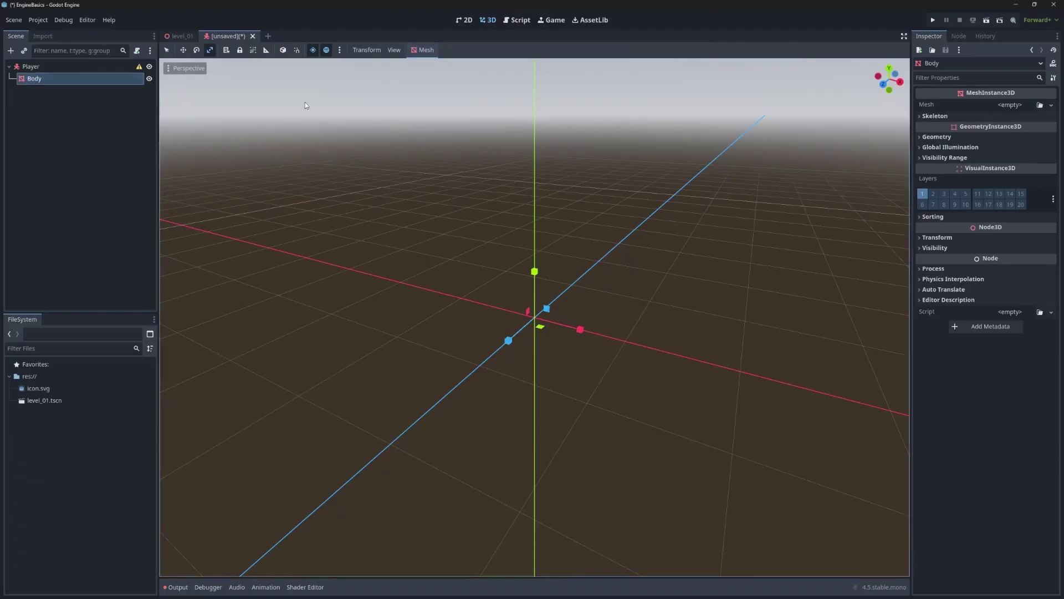
# - Give Body a new CapsuleMesh and switch the viewport to the Move tool
pyautogui.click(1052, 106)
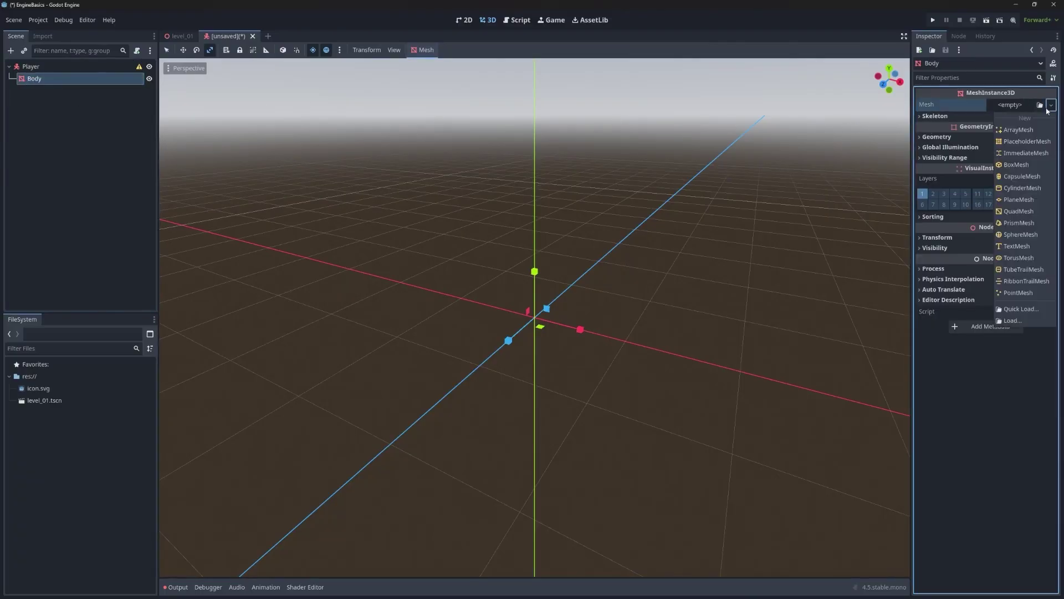
pyautogui.click(1016, 176)
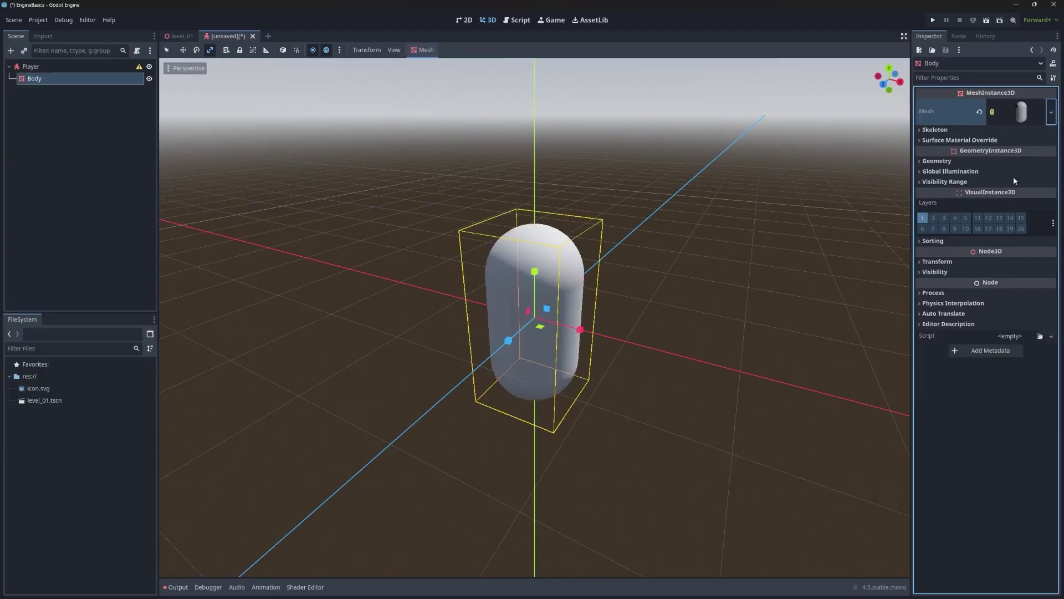
pyautogui.click(182, 50)
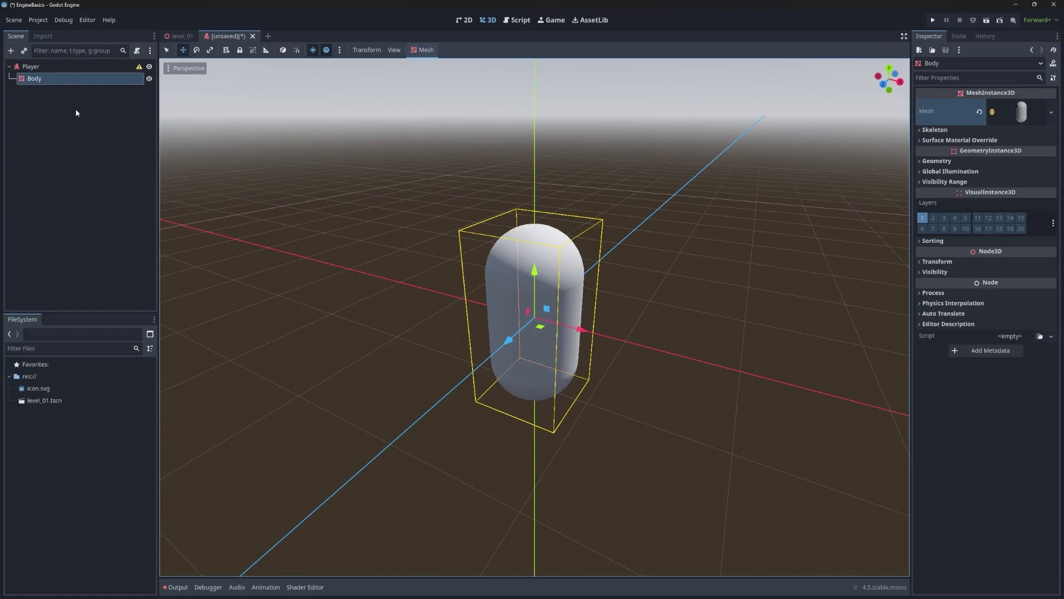
pyautogui.rightClick(48, 82)
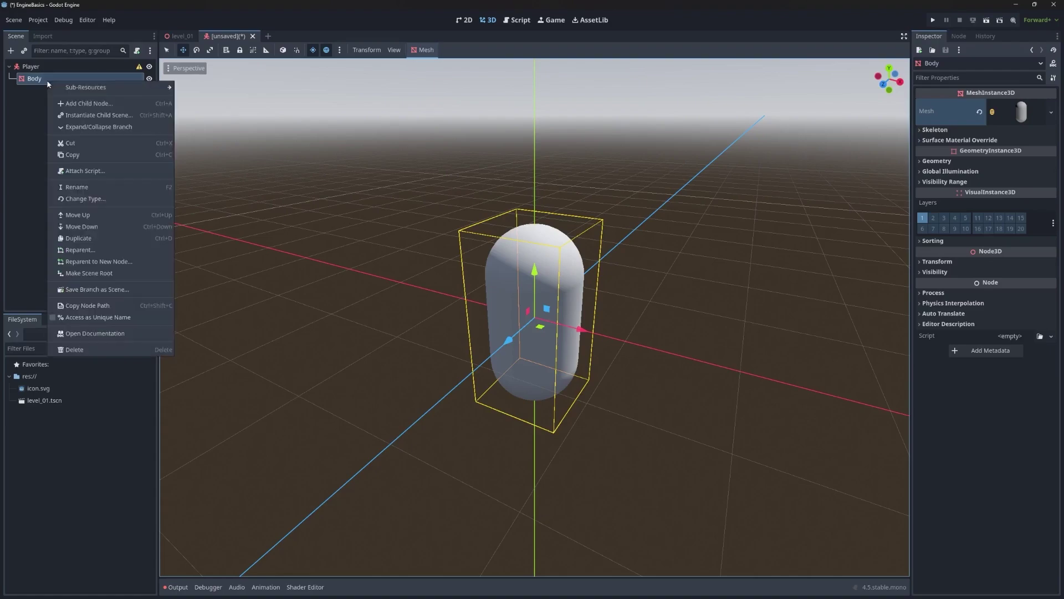
# - Add a MeshInstance3D child under Body named ForwardDirection
pyautogui.click(86, 103)
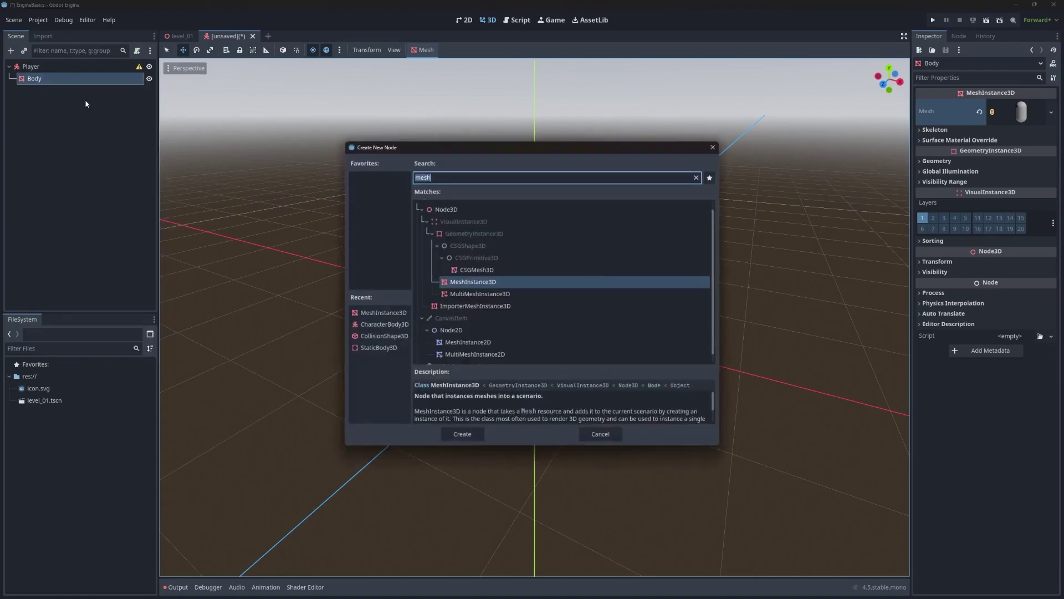
pyautogui.press('Return')
pyautogui.doubleClick(70, 90)
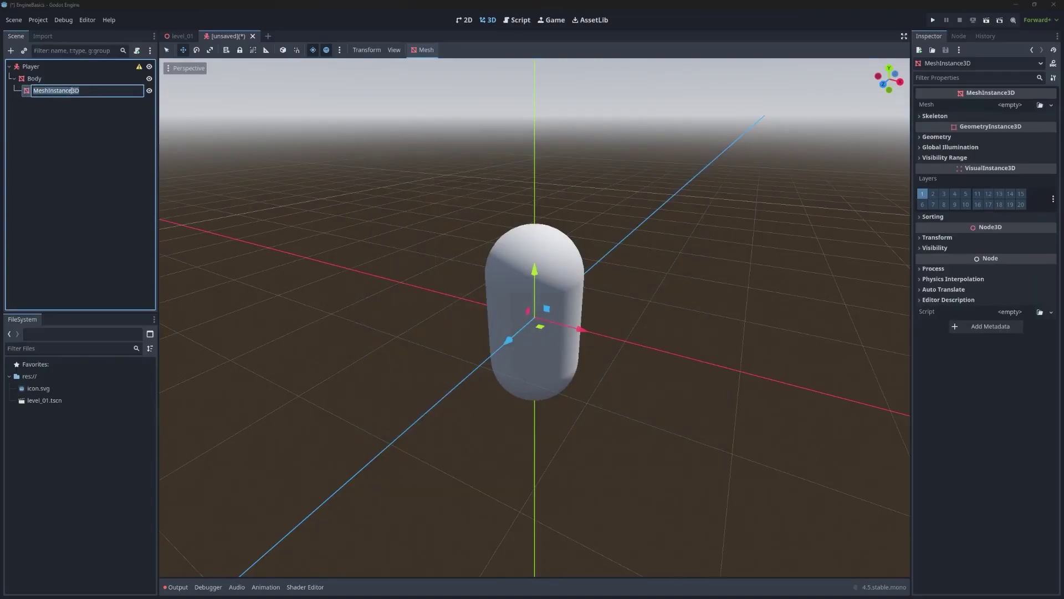
pyautogui.write('ForwardDirection')
pyautogui.press('Return')
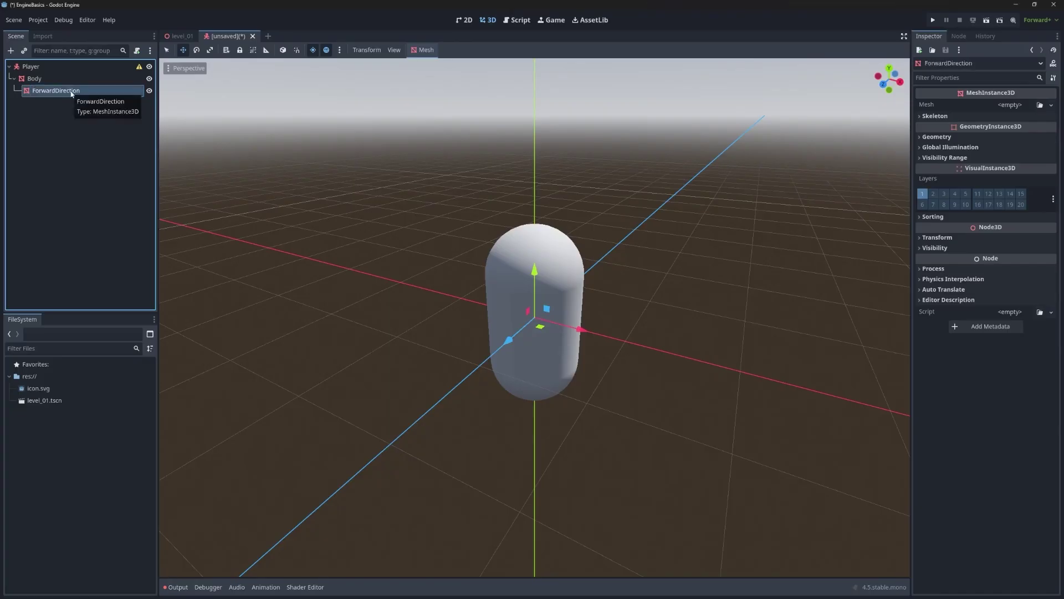
# - Give ForwardDirection a new BoxMesh sized 0.25 × 0.25 on x and y
pyautogui.click(1051, 104)
pyautogui.click(1015, 164)
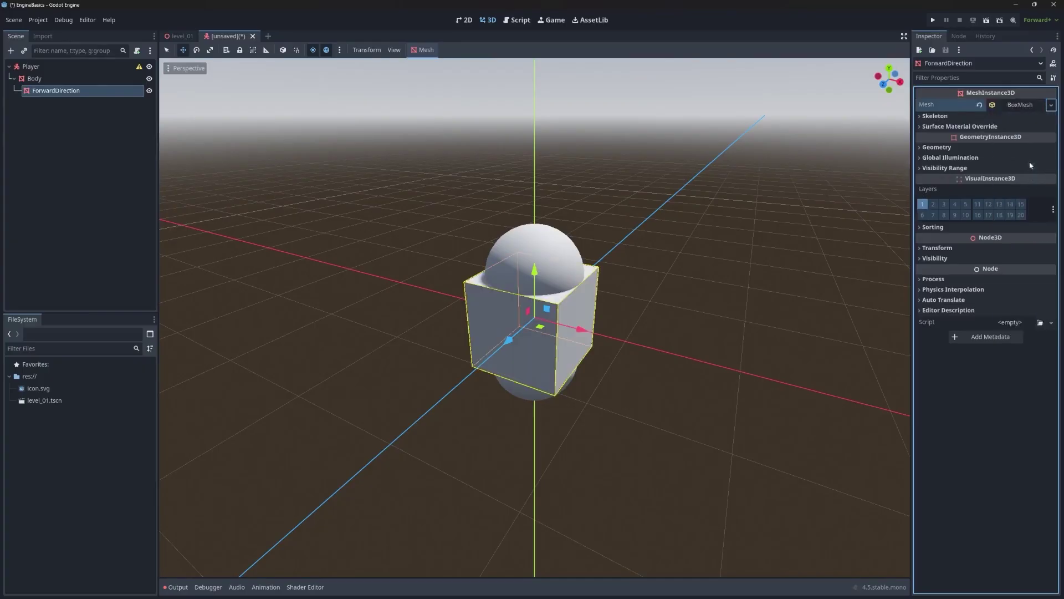
pyautogui.moveTo(720, 288); pyautogui.dragTo(582, 288, button='middle')
pyautogui.click(1021, 112)
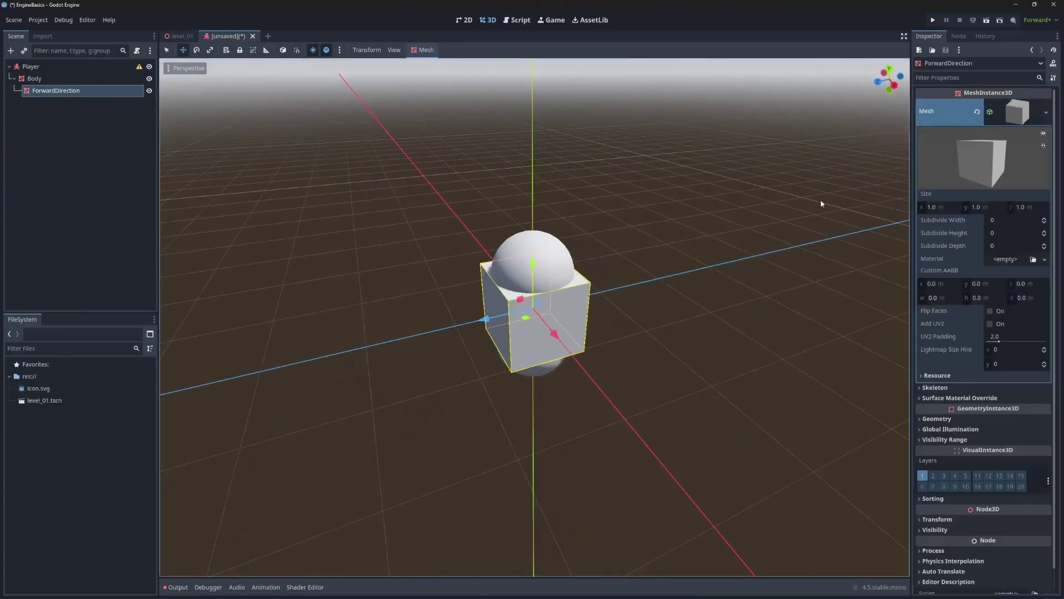
pyautogui.scroll(3, 821, 202)
pyautogui.moveTo(822, 202); pyautogui.dragTo(916, 260, button='middle')
pyautogui.click(946, 209)
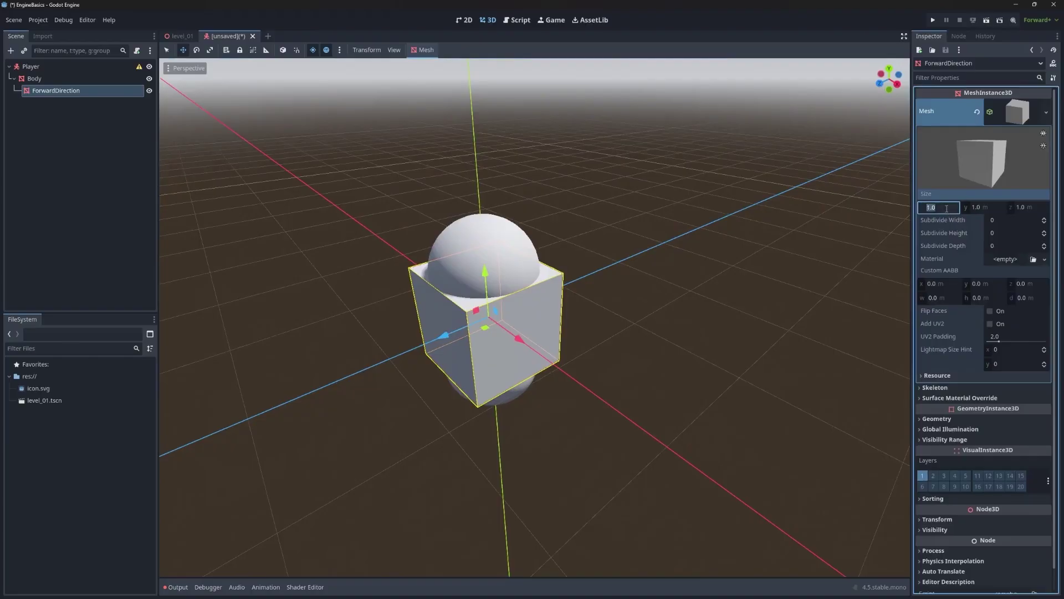
pyautogui.write('0.25')
pyautogui.press('Tab')
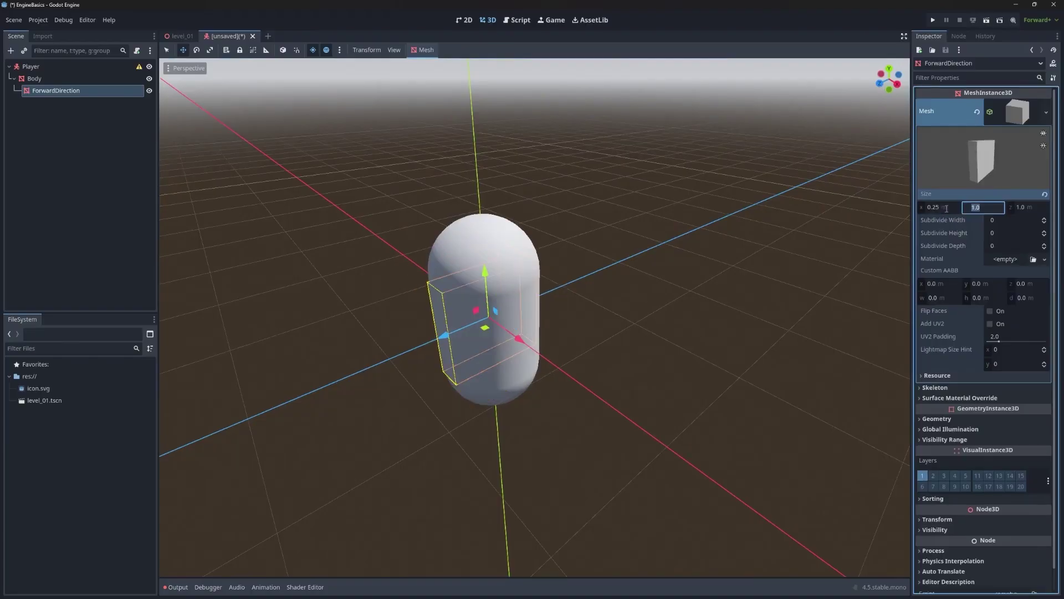
pyautogui.write('0.25')
pyautogui.press('Tab')
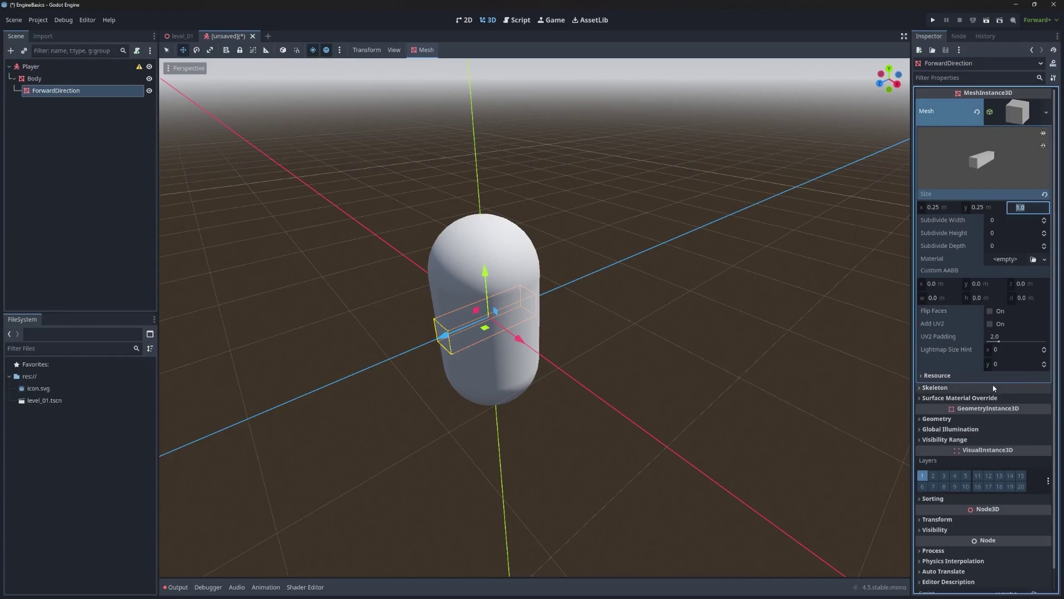
pyautogui.click(1016, 114)
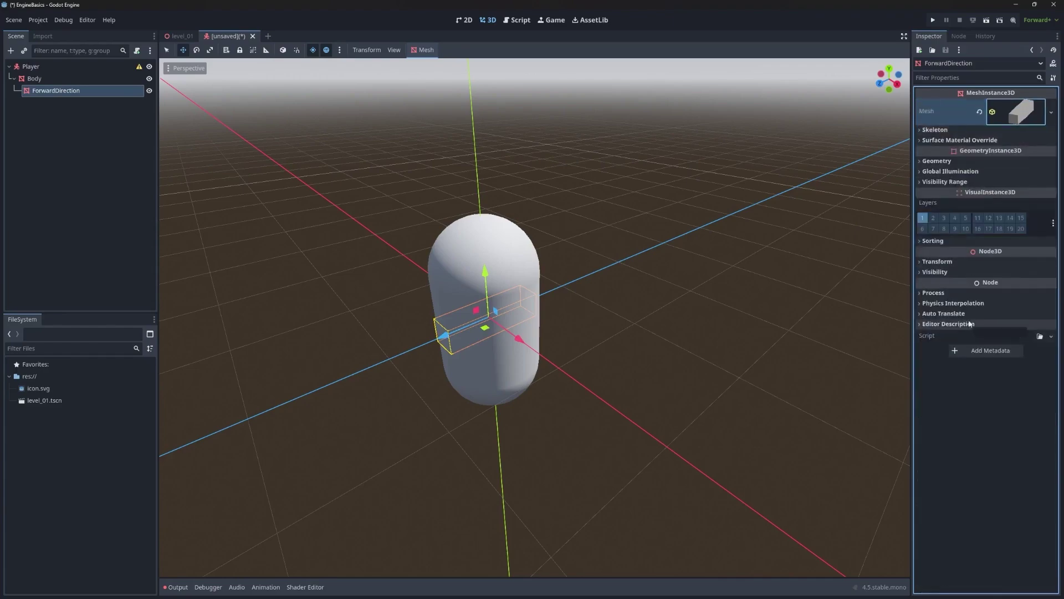
# - Set ForwardDirection's Transform Position z to -0.5 so the box juts from the capsule
pyautogui.click(938, 263)
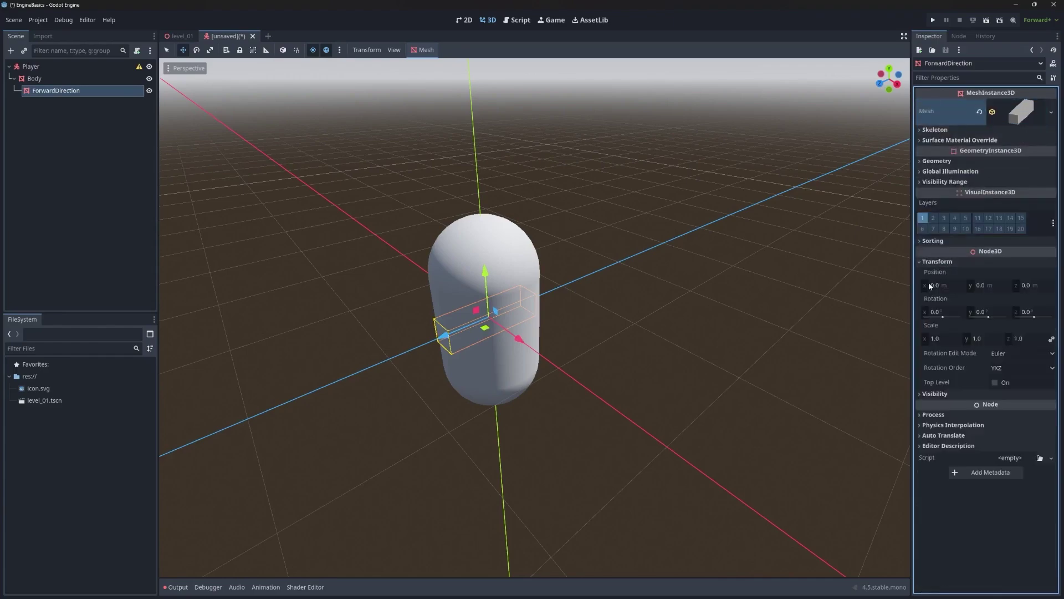
pyautogui.click(1034, 285)
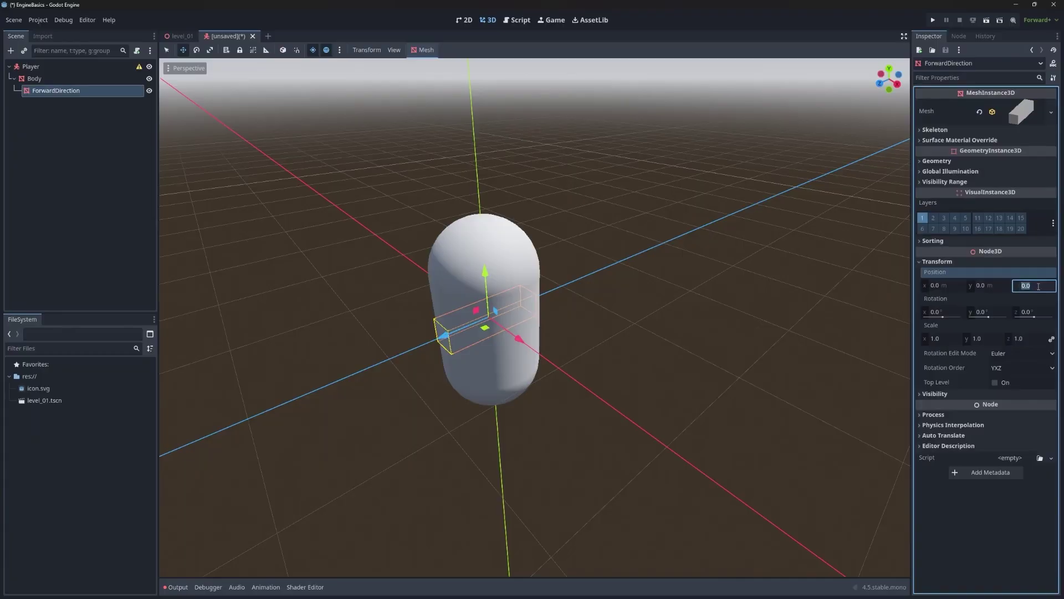
pyautogui.write('-')
pyautogui.write('0.5')
pyautogui.press('Return')
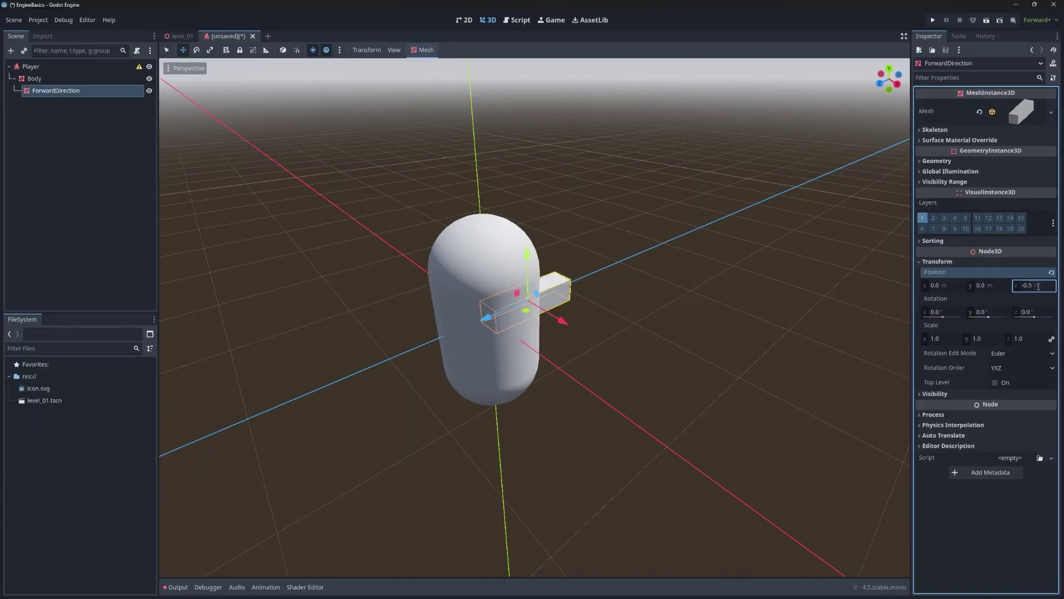
pyautogui.moveTo(713, 428)
pyautogui.mouseDown(button='middle')
pyautogui.moveTo(665, 421)
pyautogui.moveTo(711, 428)
pyautogui.mouseUp(button='middle')
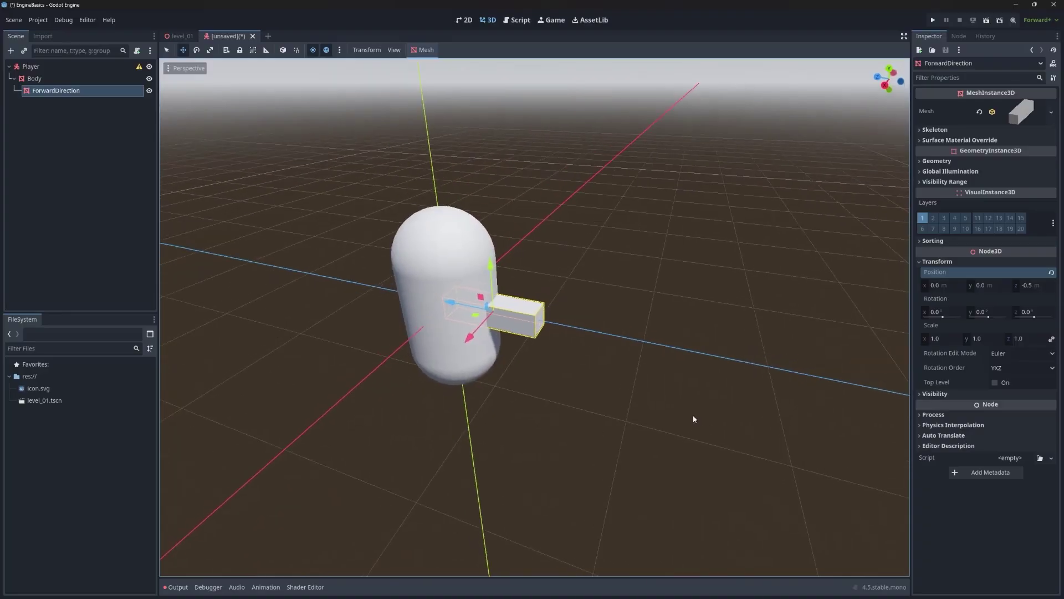
pyautogui.moveTo(692, 419)
pyautogui.mouseDown(button='middle')
pyautogui.moveTo(743, 402)
pyautogui.moveTo(693, 414)
pyautogui.mouseUp(button='middle')
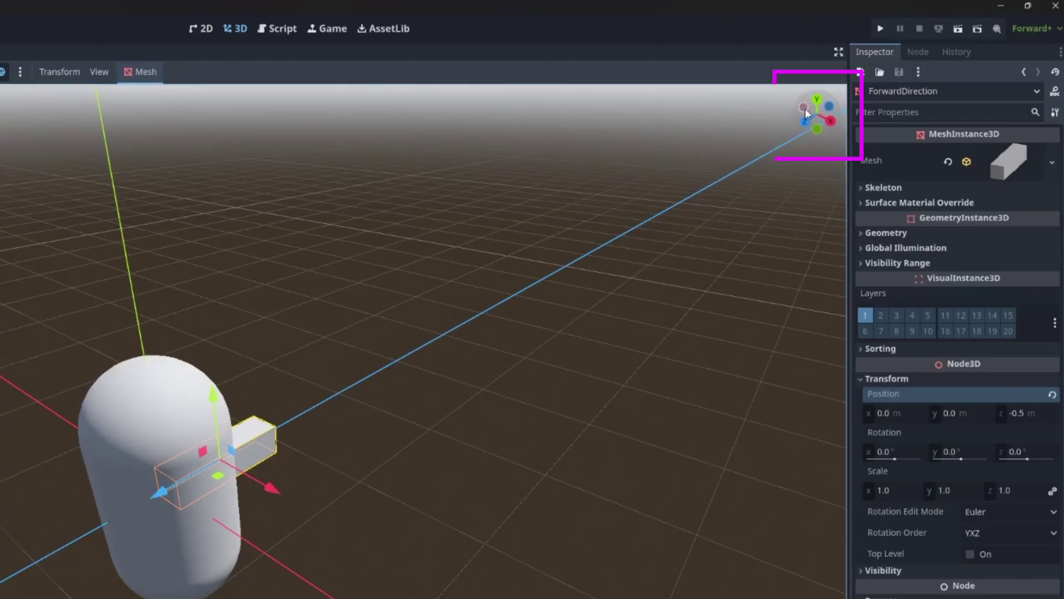
# - Open the Save Scene As dialog with Ctrl+S, proposing player.tscn in res://
pyautogui.hotkey('ctrl', 's')
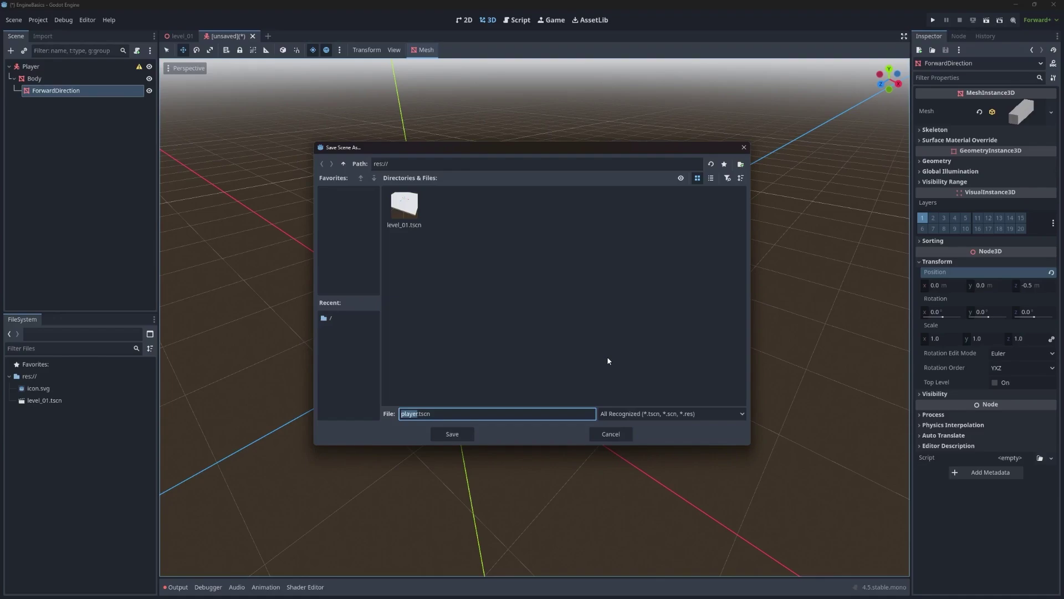
# - Confirm saving the player scene as player.tscn in res://
pyautogui.press('Return')
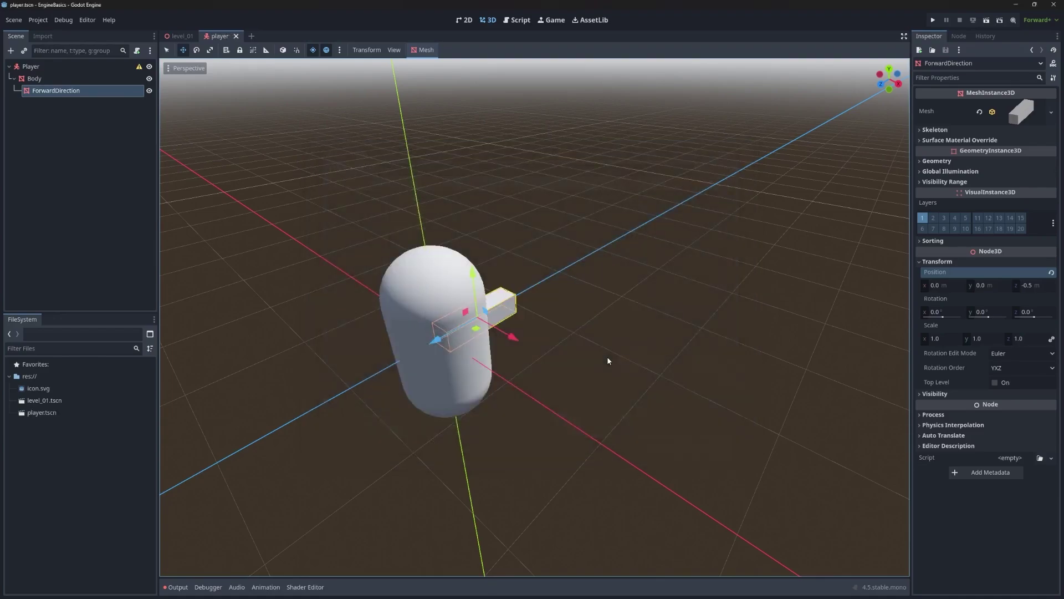
# - Add a CollisionShape3D child under Player, found by searching 'coll'
pyautogui.click(33, 67)
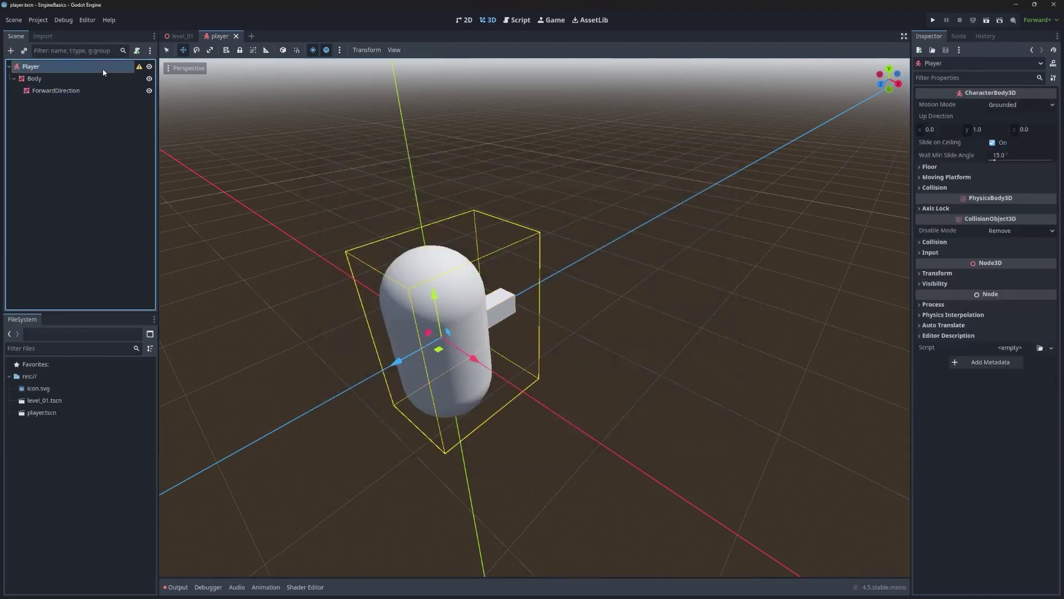
pyautogui.click(15, 79)
pyautogui.rightClick(36, 71)
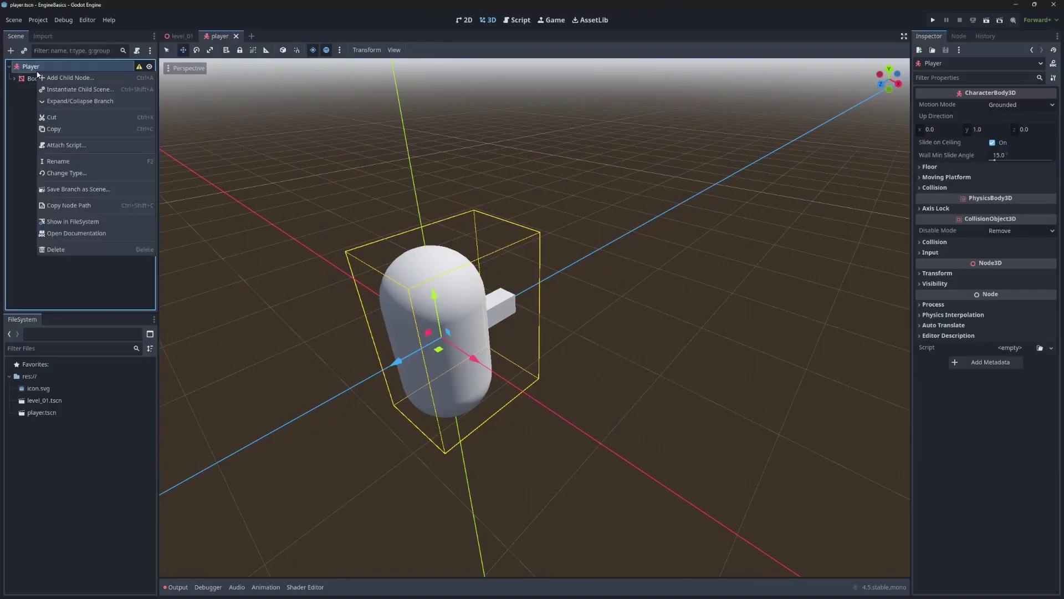
pyautogui.click(72, 74)
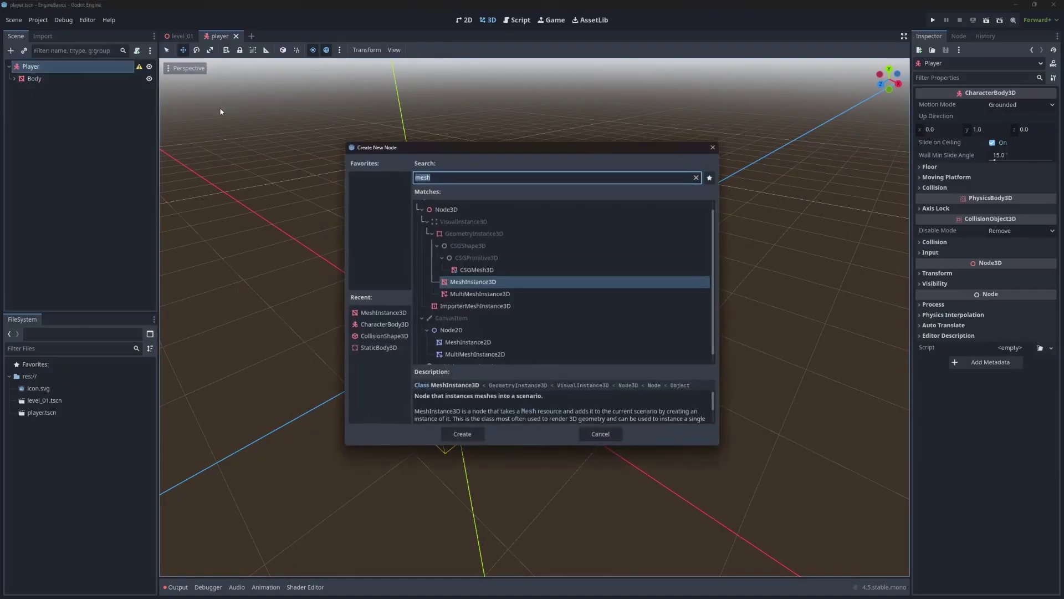
pyautogui.write('coll')
pyautogui.press('Return')
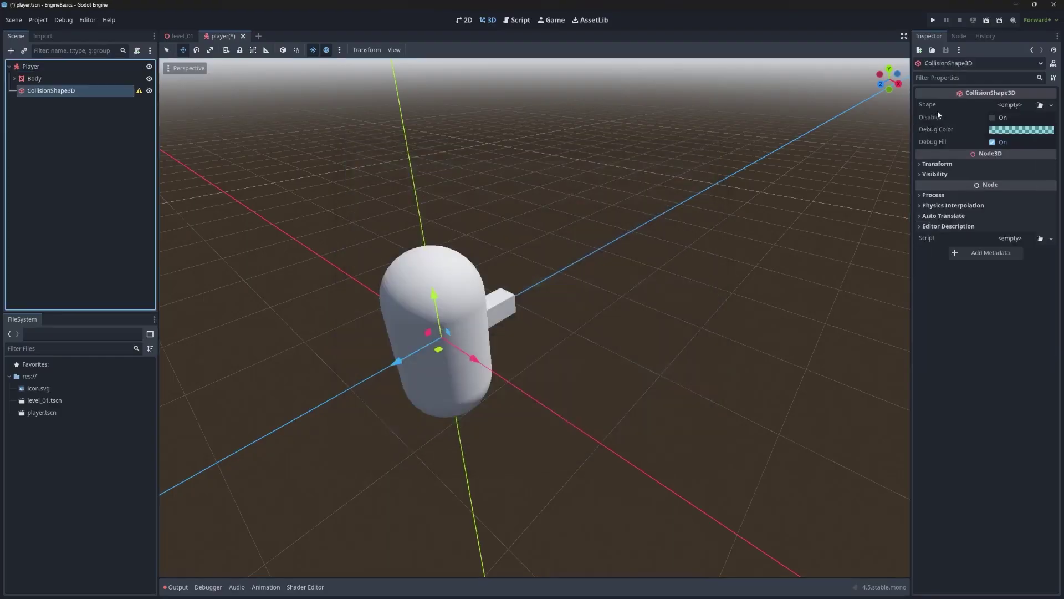
# - Give the collision shape a new CapsuleShape3D and save player.tscn
pyautogui.click(1051, 106)
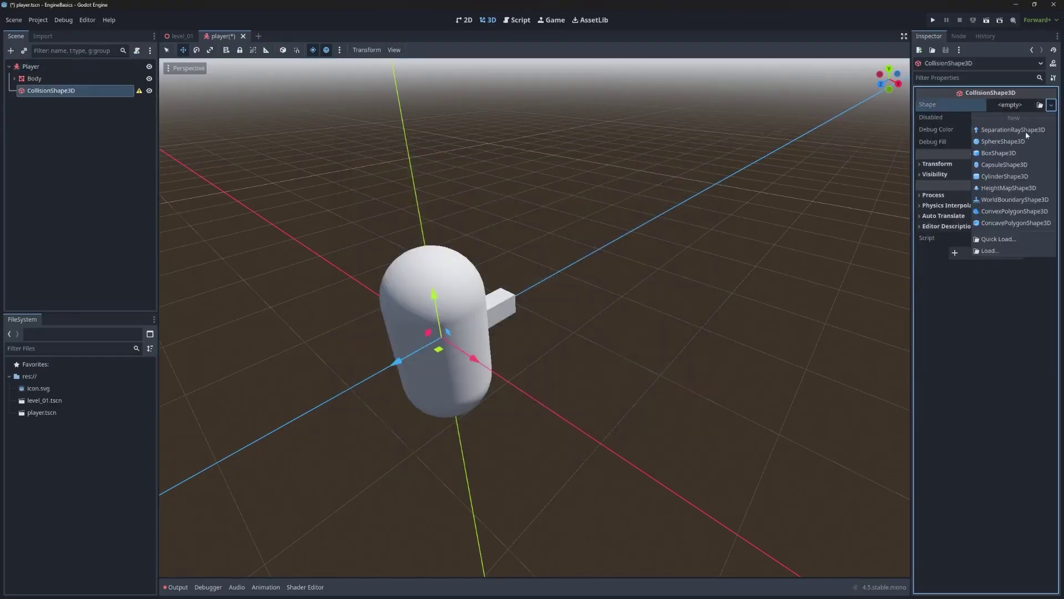
pyautogui.click(1005, 164)
pyautogui.press('f')
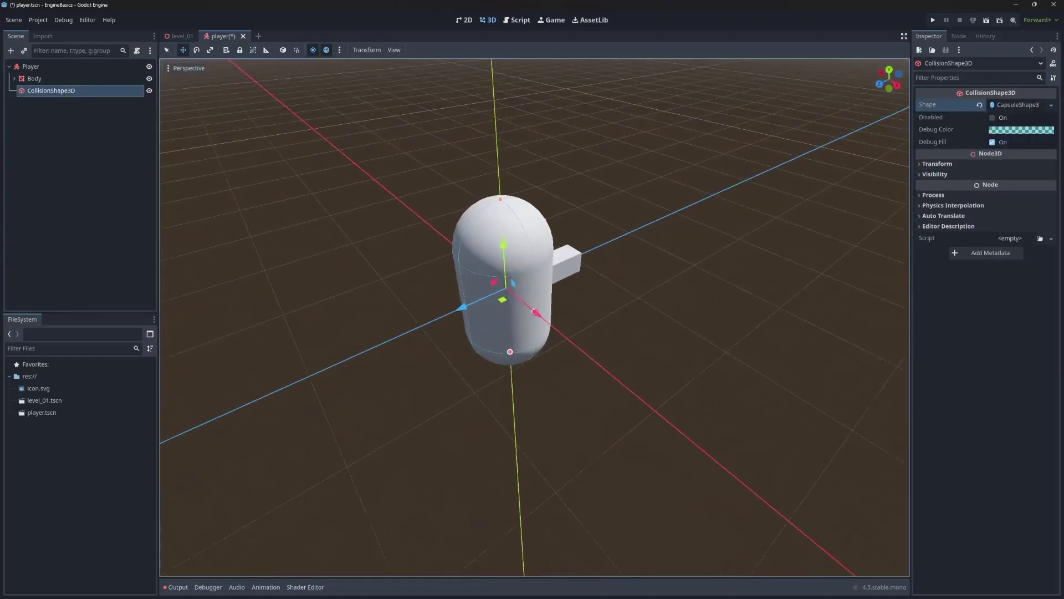
pyautogui.moveTo(532, 233); pyautogui.dragTo(518, 202, button='middle')
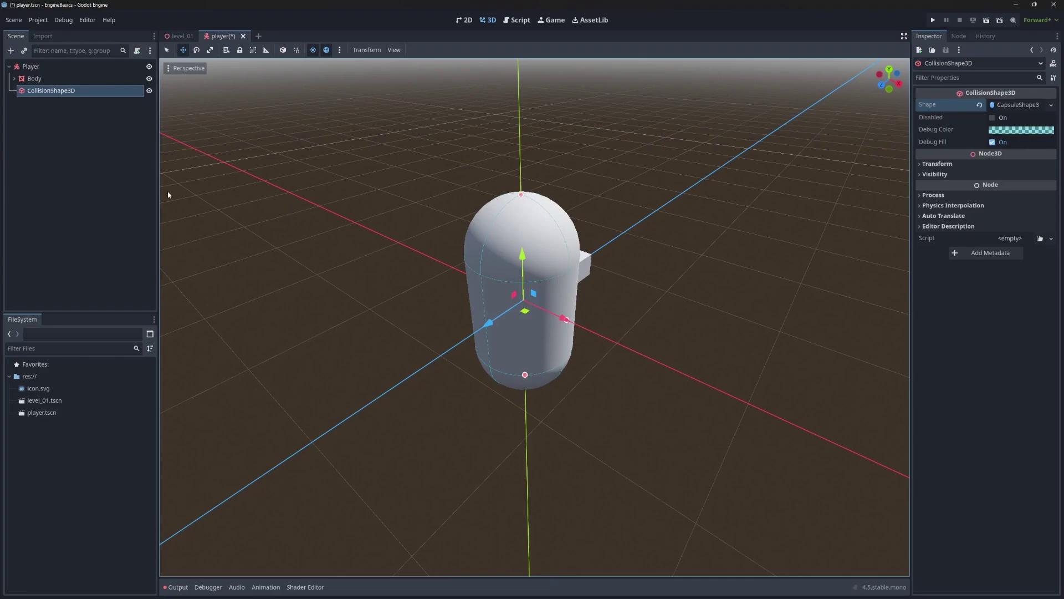
pyautogui.hotkey('ctrl', 's')
# - Add a Node3D child under Player and rename it CameraPivot
pyautogui.click(33, 68)
pyautogui.rightClick(35, 70)
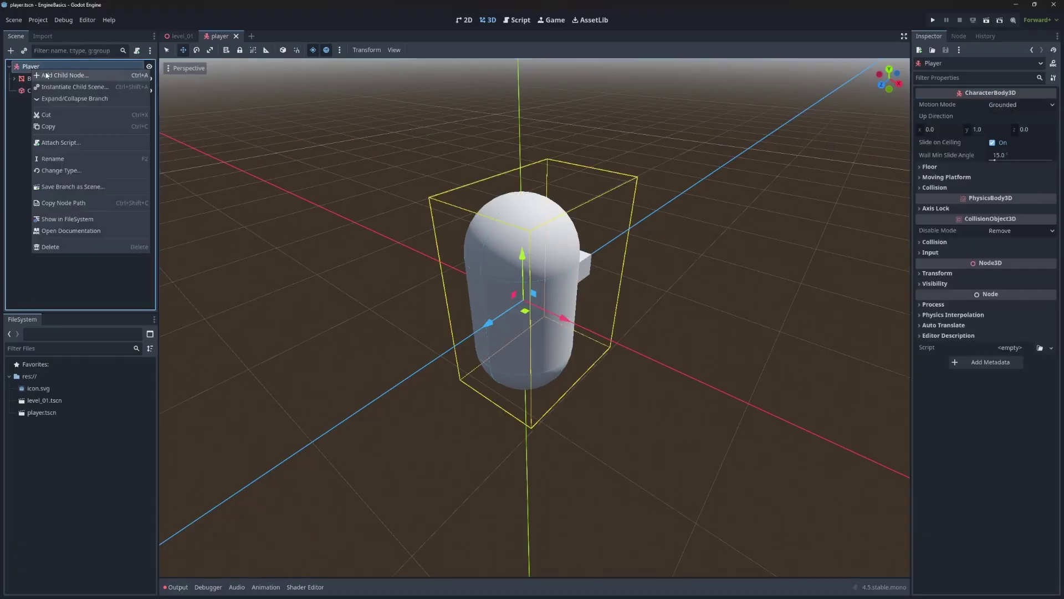
pyautogui.click(52, 75)
pyautogui.write('node3')
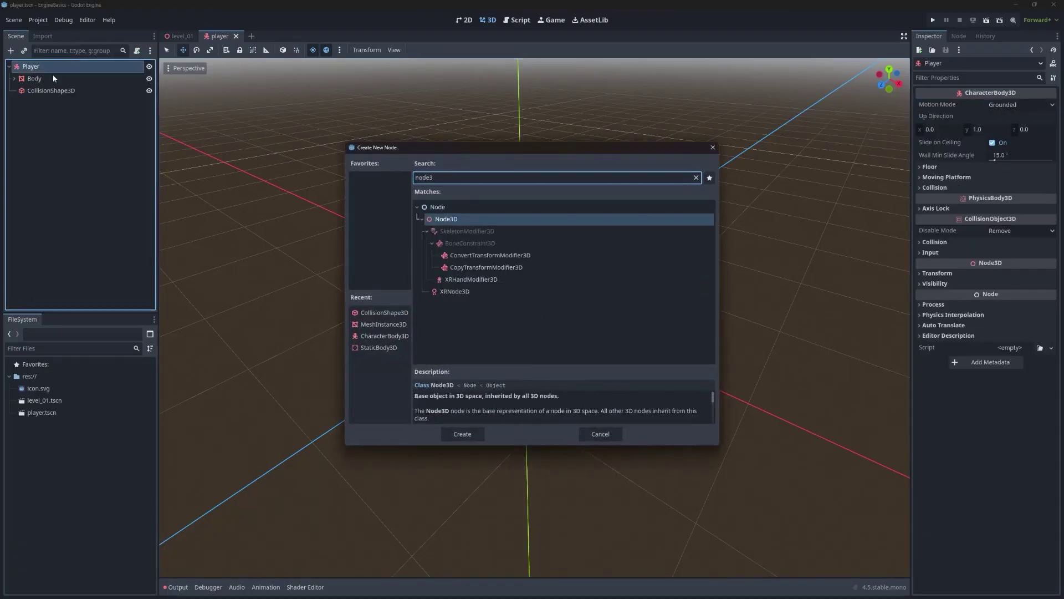
pyautogui.press('Return')
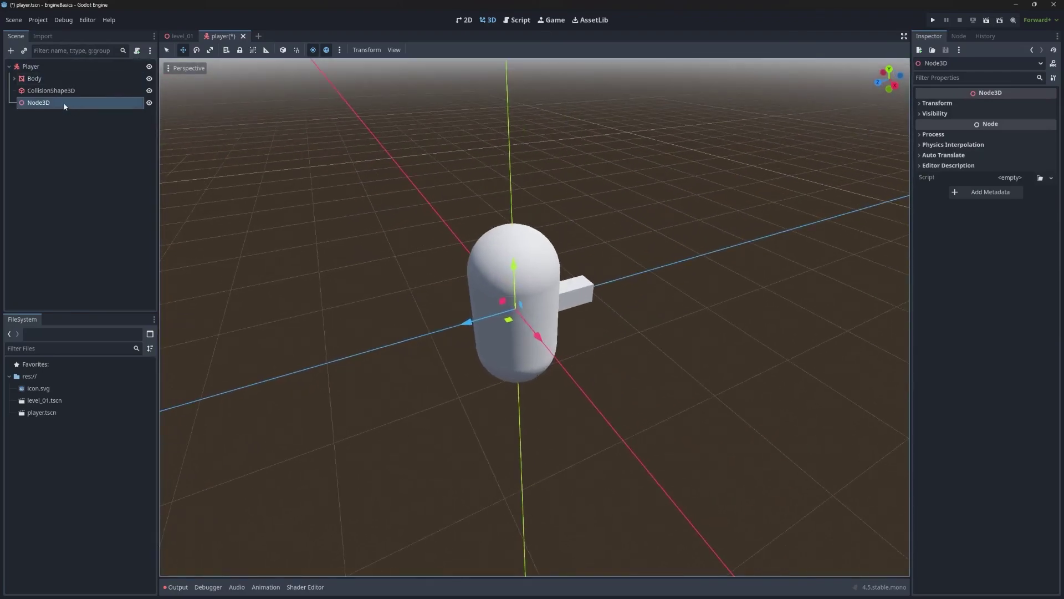
pyautogui.doubleClick(52, 104)
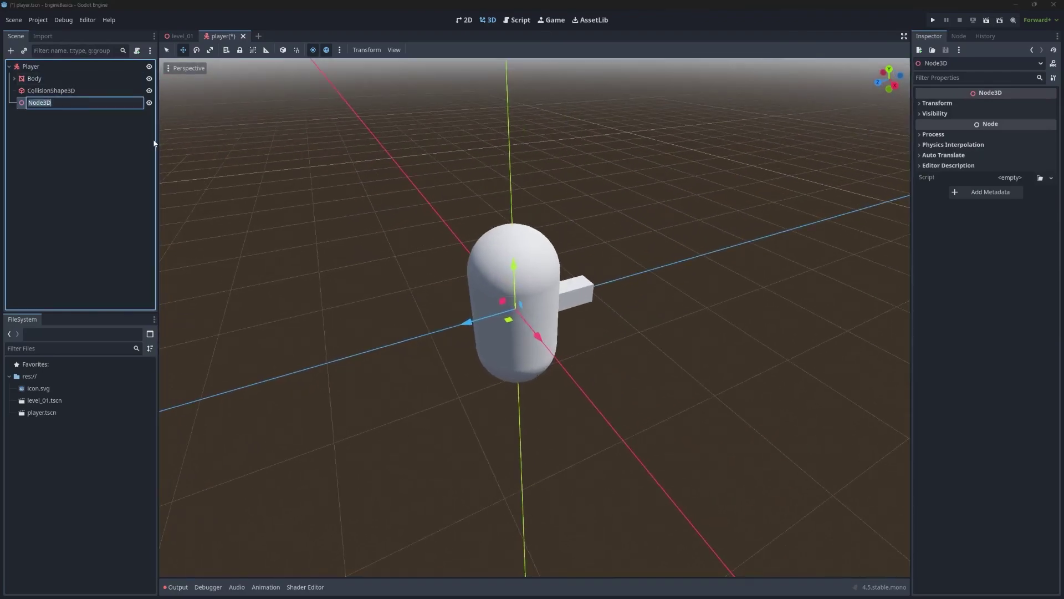
pyautogui.write('CameraPivot')
pyautogui.press('Return')
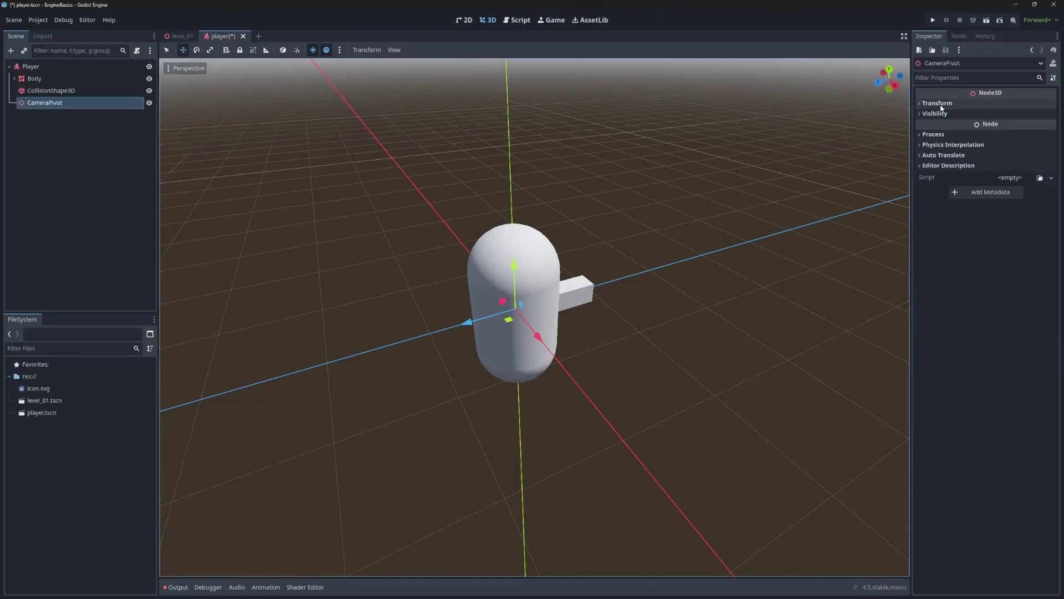
# - Set CameraPivot's Transform Position Y to 1.8
pyautogui.click(937, 103)
pyautogui.click(999, 128)
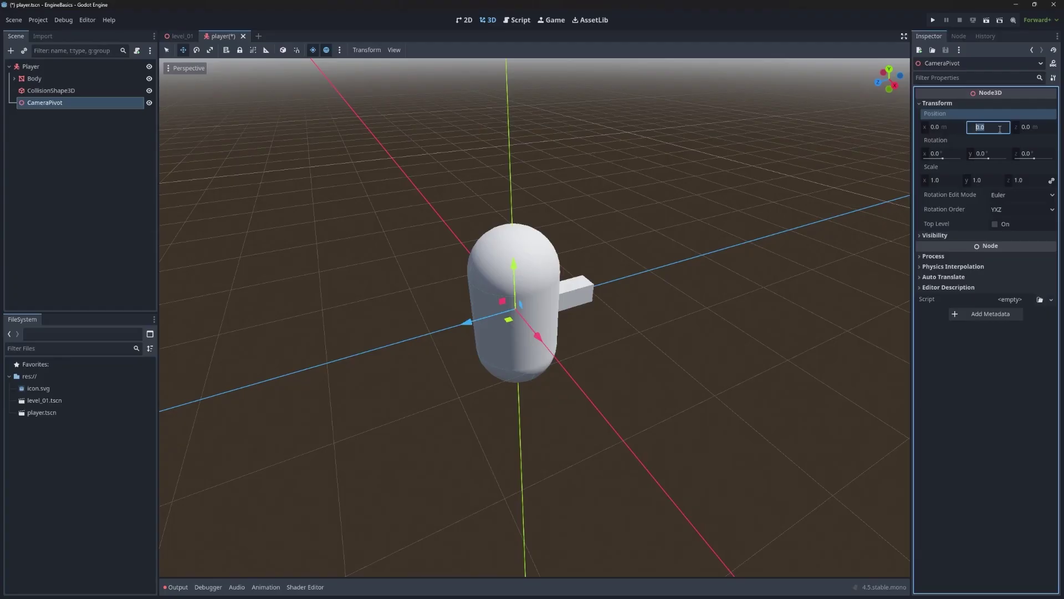
pyautogui.write('1.8')
pyautogui.press('Return')
pyautogui.moveTo(836, 141); pyautogui.dragTo(778, 286, button='middle')
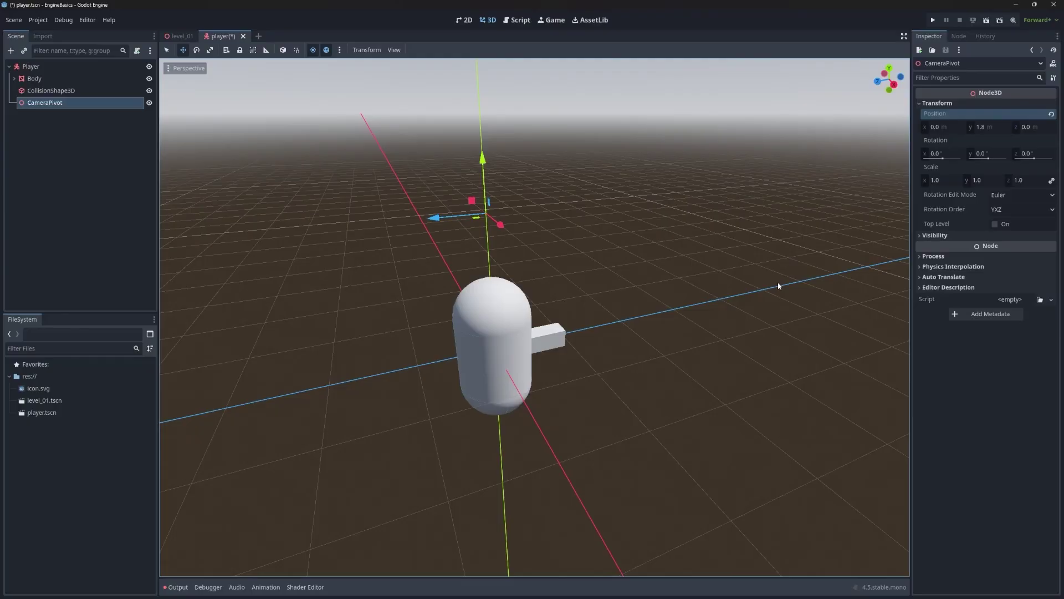
pyautogui.rightClick(100, 108)
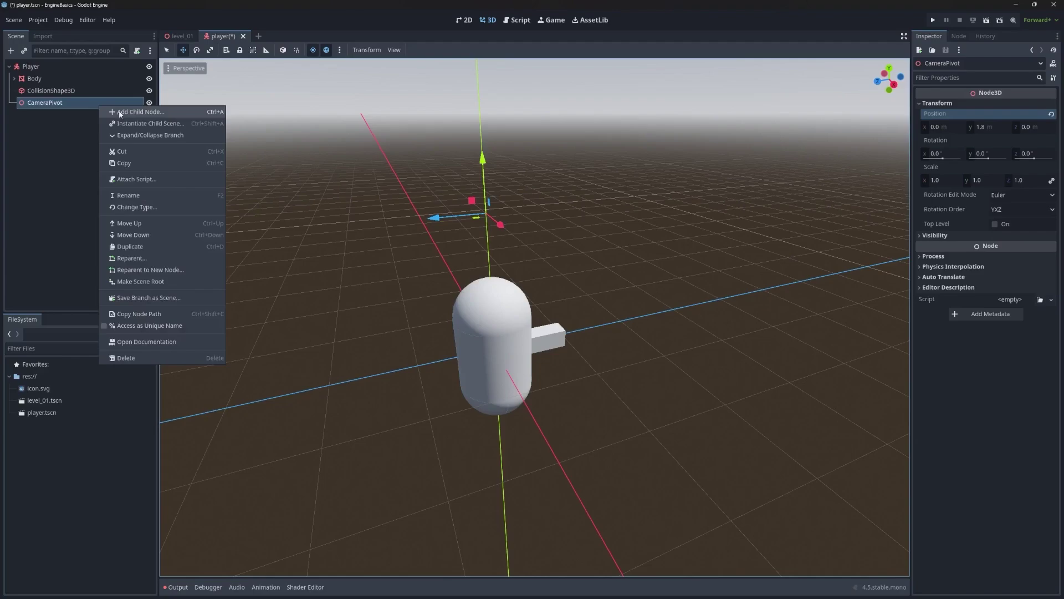
# - Add a SpringArm3D under CameraPivot and set its Spring Length to 3.0 m
pyautogui.click(126, 114)
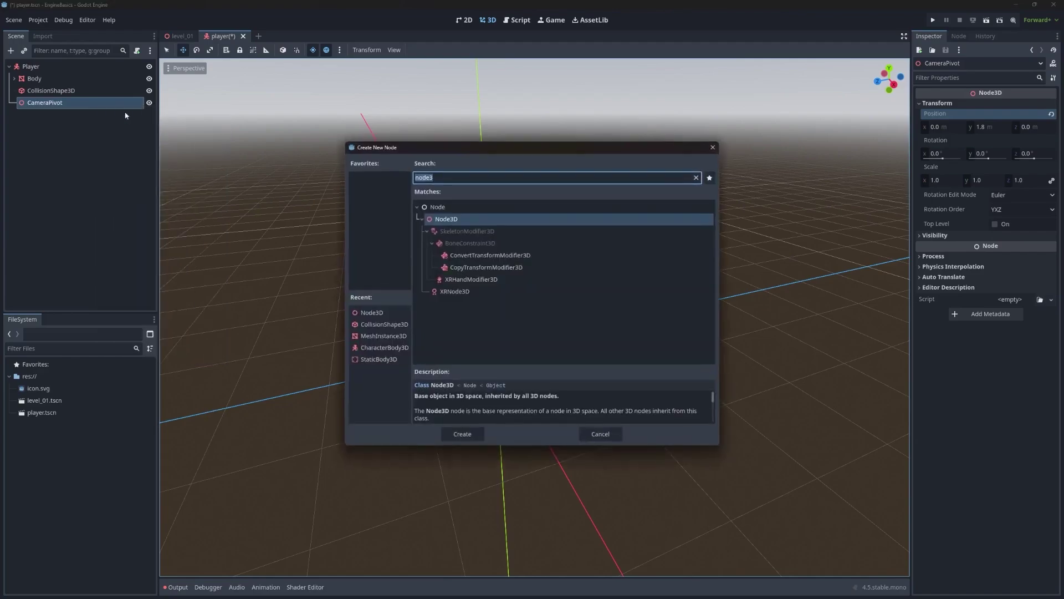
pyautogui.write('springarm')
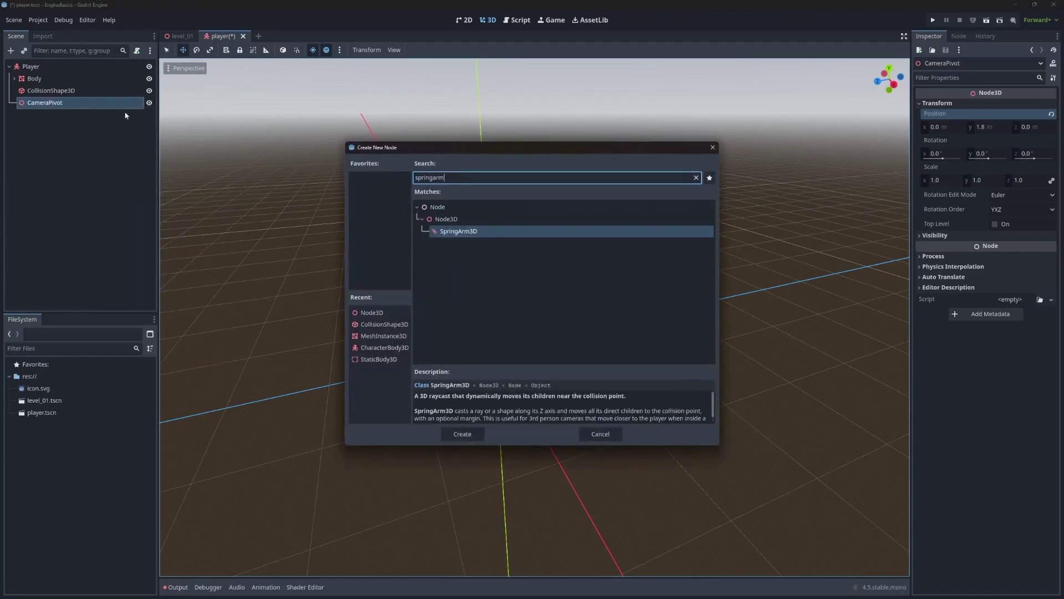
pyautogui.press('Return')
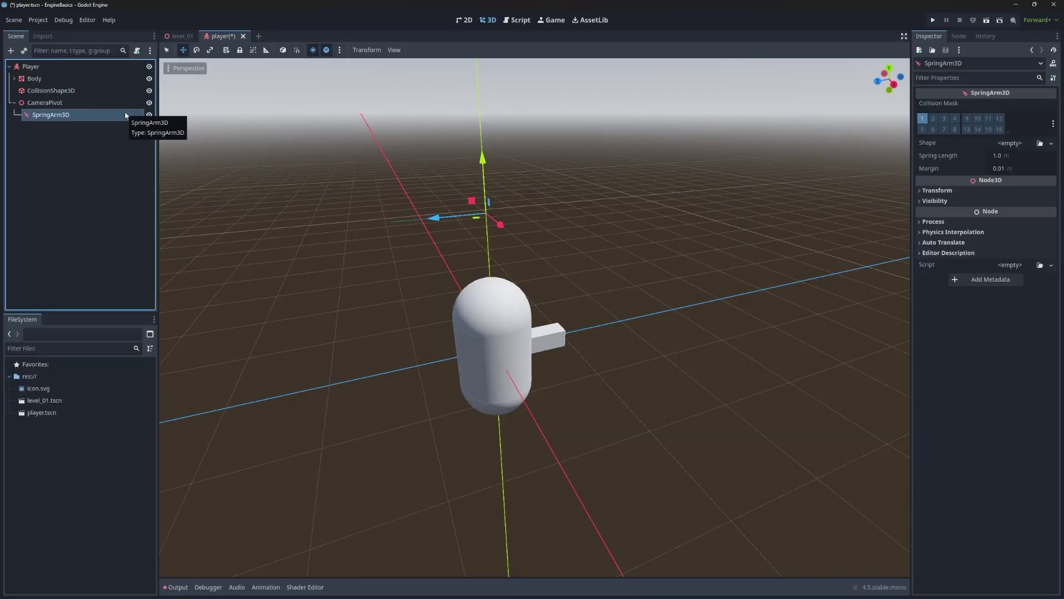
pyautogui.click(1013, 157)
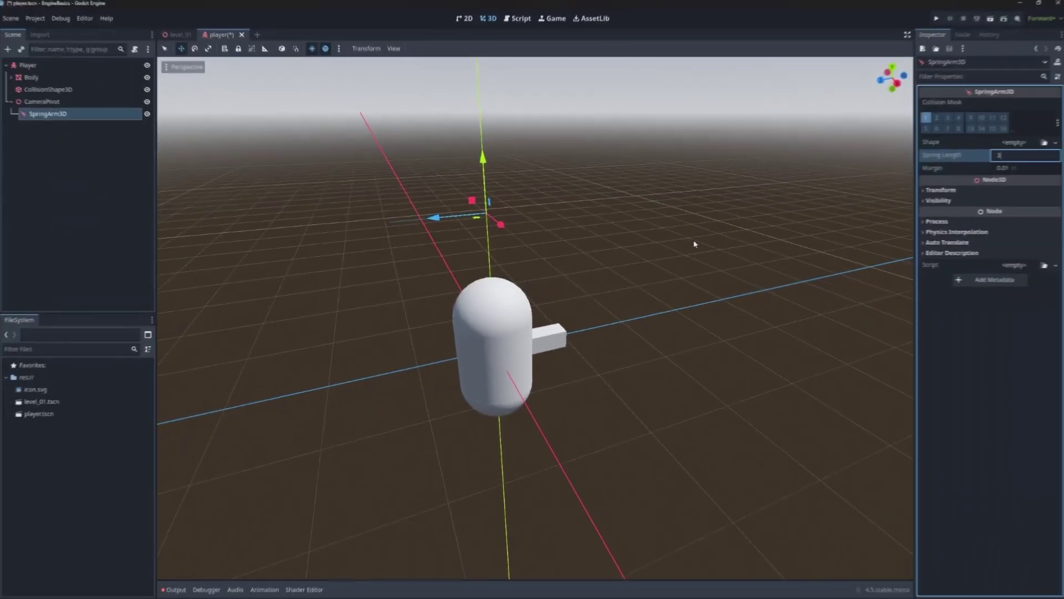
pyautogui.moveTo(692, 244); pyautogui.dragTo(696, 244, button='middle')
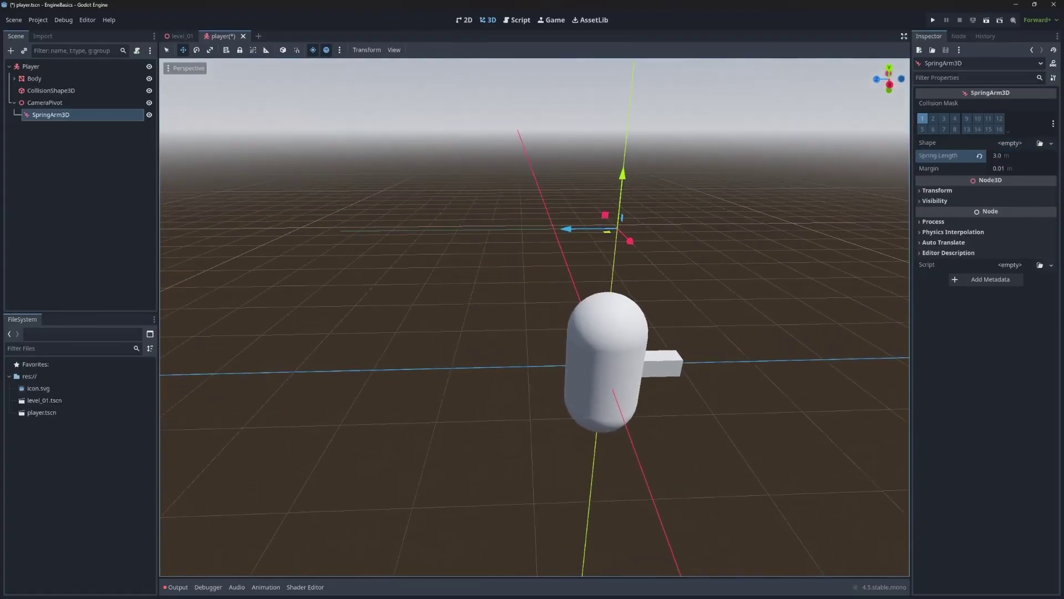
pyautogui.moveTo(668, 254); pyautogui.dragTo(675, 253, button='right')
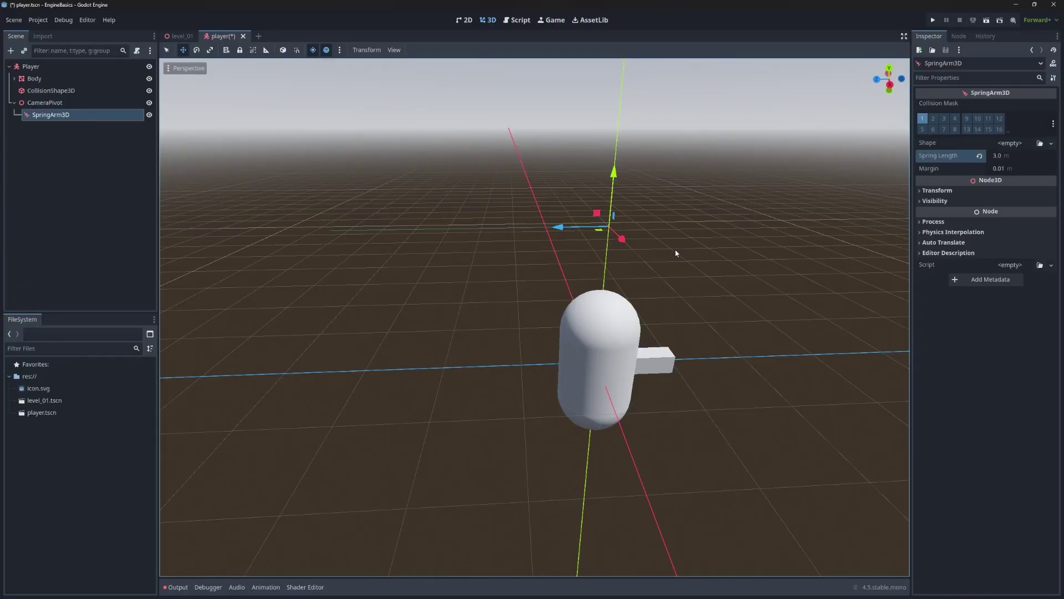
pyautogui.rightClick(108, 119)
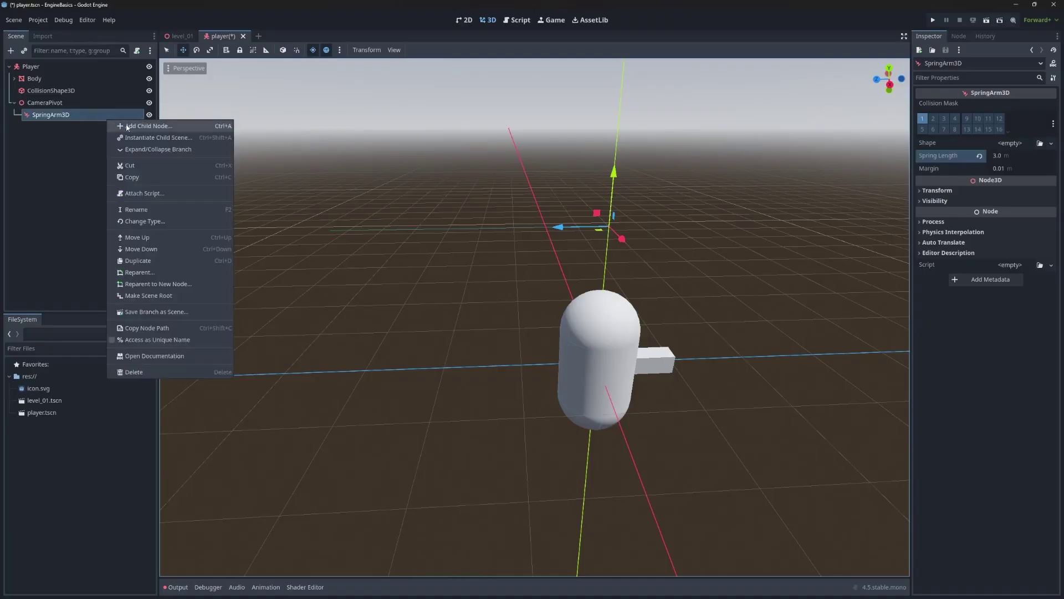
# - Add a Camera3D under SpringArm3D and set its Rotation X to -20°
pyautogui.click(127, 126)
pyautogui.write('camera')
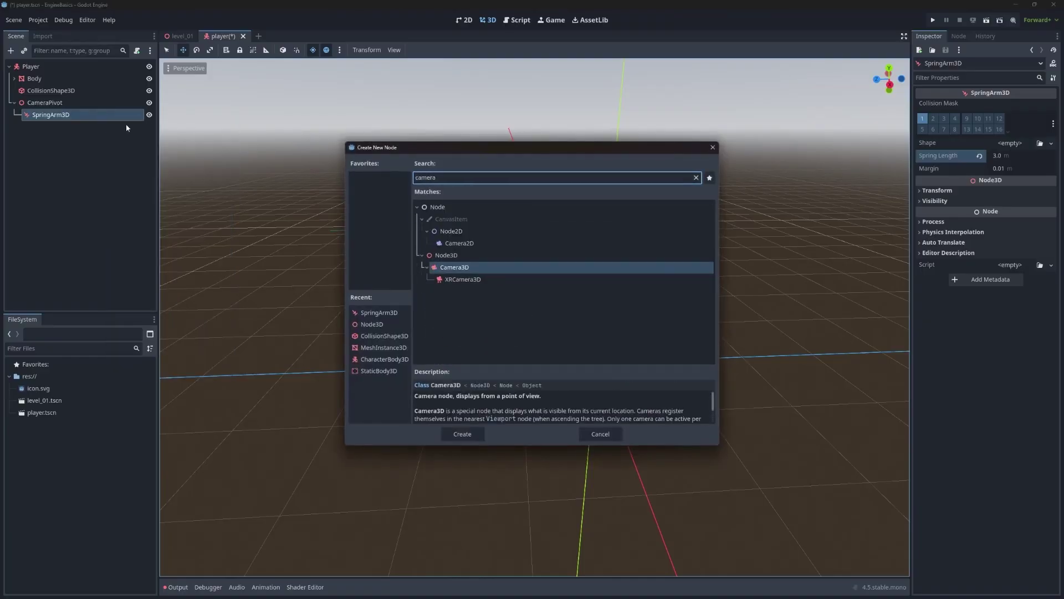
pyautogui.press('Return')
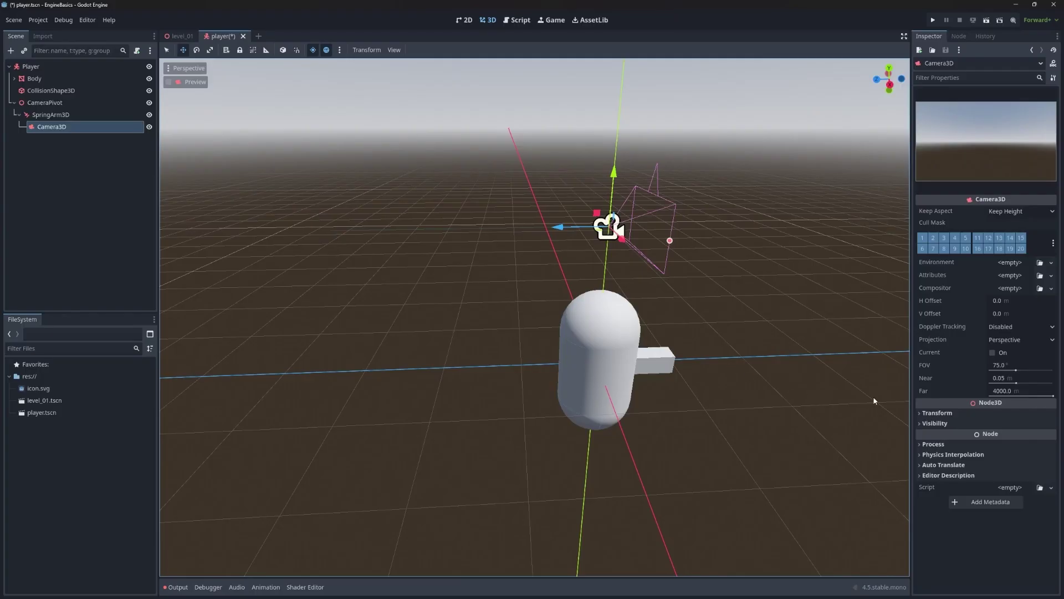
pyautogui.click(936, 412)
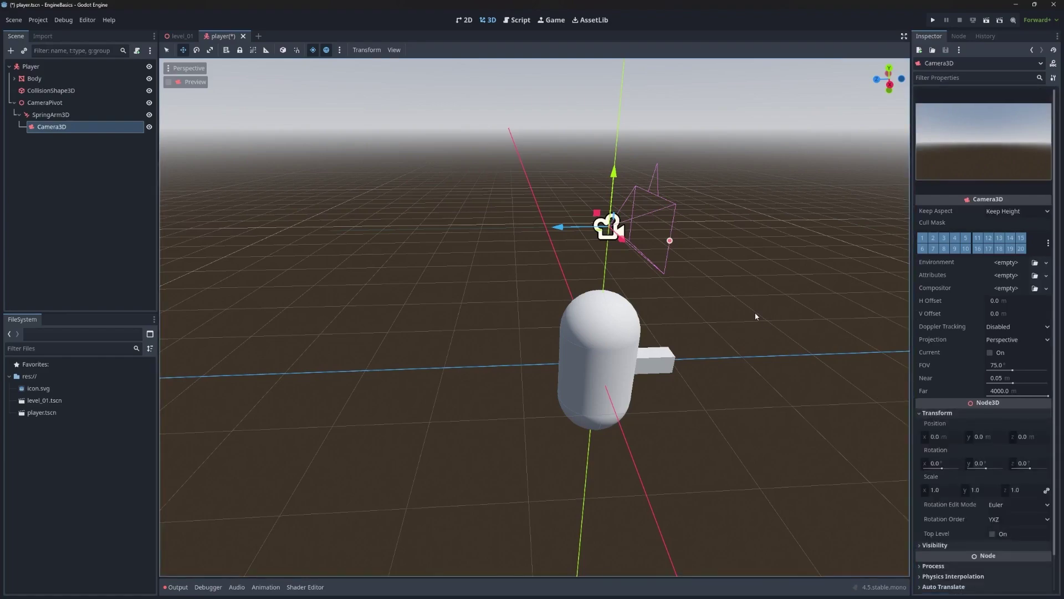
pyautogui.click(937, 463)
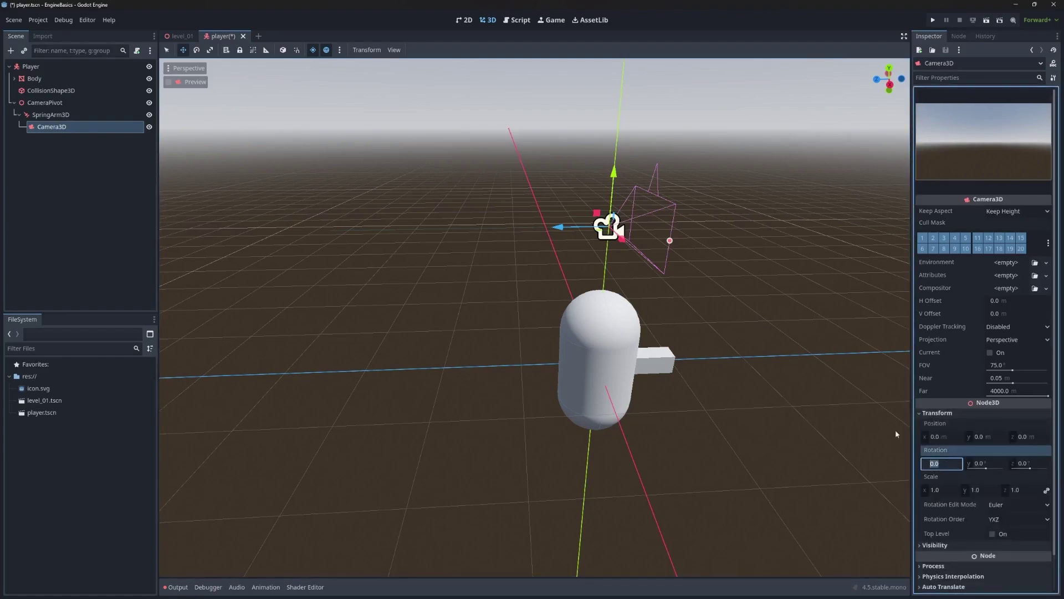
pyautogui.write('-20')
pyautogui.press('Return')
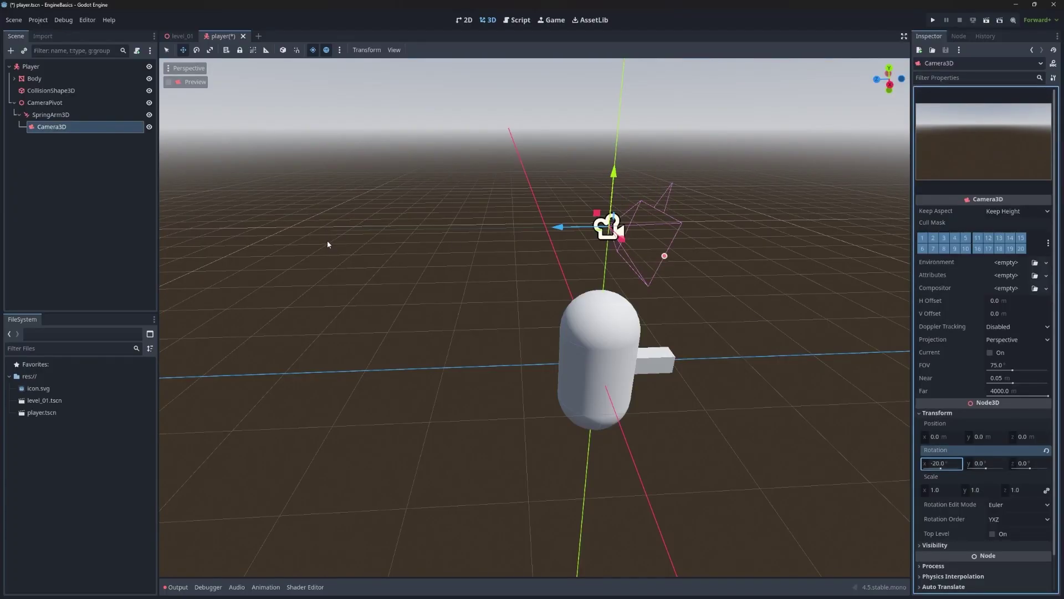
# - Save player.tscn and switch to the level_01 scene
pyautogui.hotkey('ctrl', 's')
pyautogui.click(188, 36)
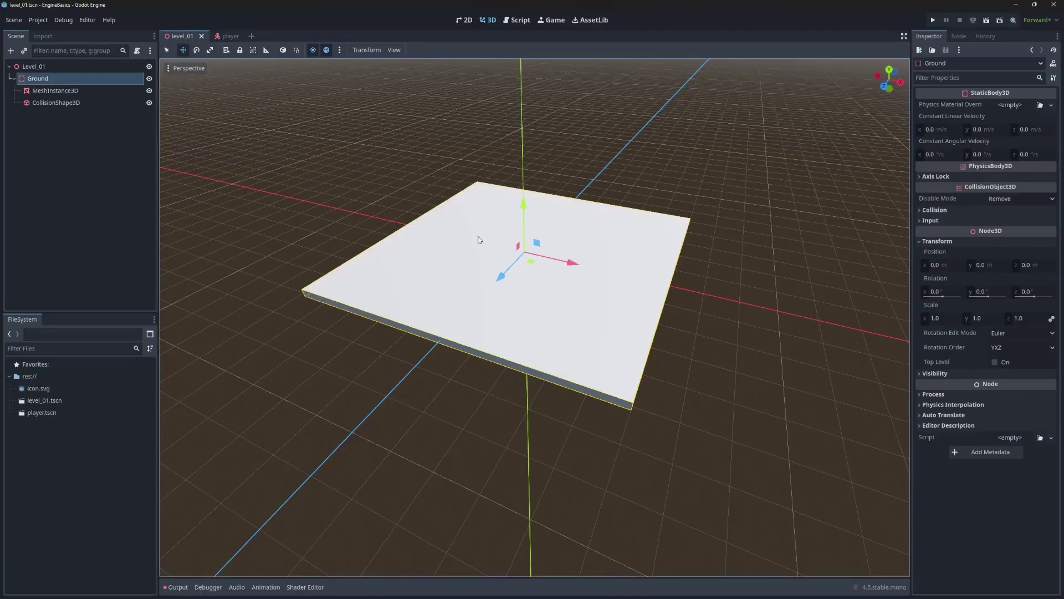
pyautogui.moveTo(388, 277); pyautogui.dragTo(250, 332, button='middle')
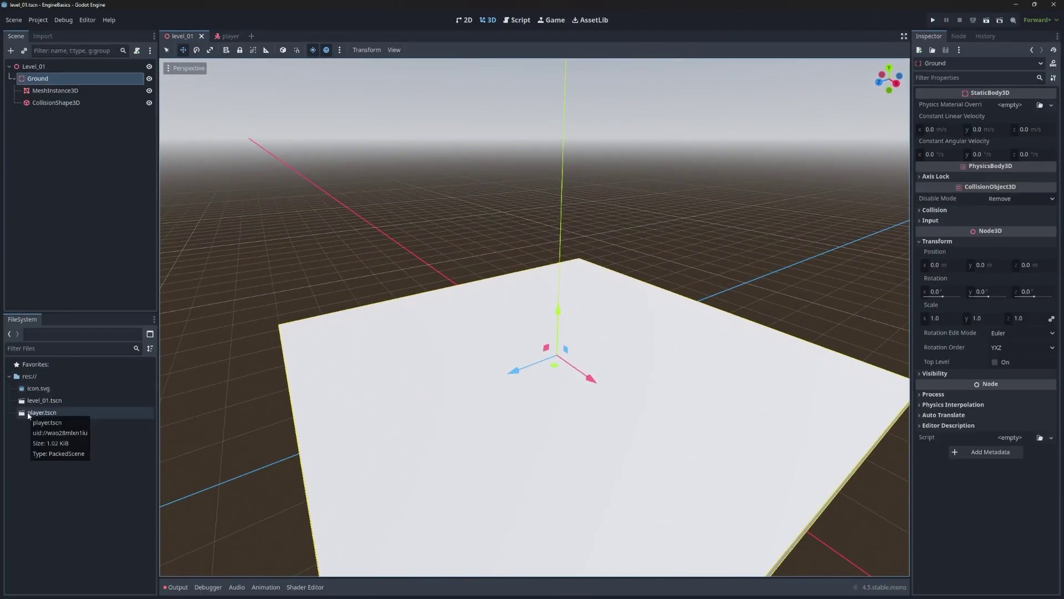
# - Drag player.tscn onto the Ground slab and raise the Player instance along Y
pyautogui.moveTo(29, 415); pyautogui.dragTo(59, 65)
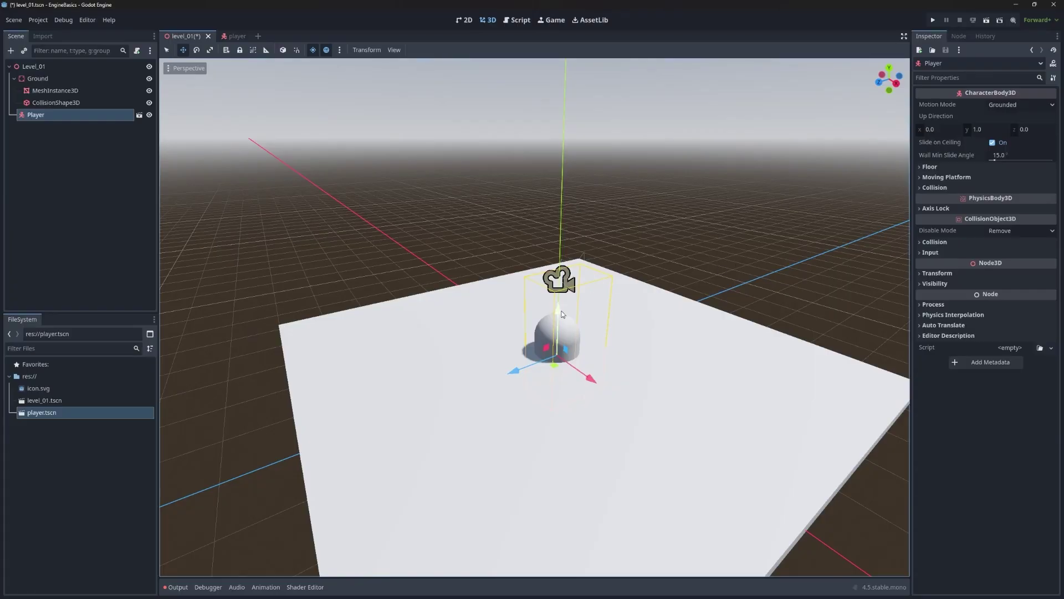
pyautogui.moveTo(561, 314); pyautogui.dragTo(568, 268)
pyautogui.hotkey('ctrl', 'z')
pyautogui.hotkey('ctrl', 'shift', 'z')
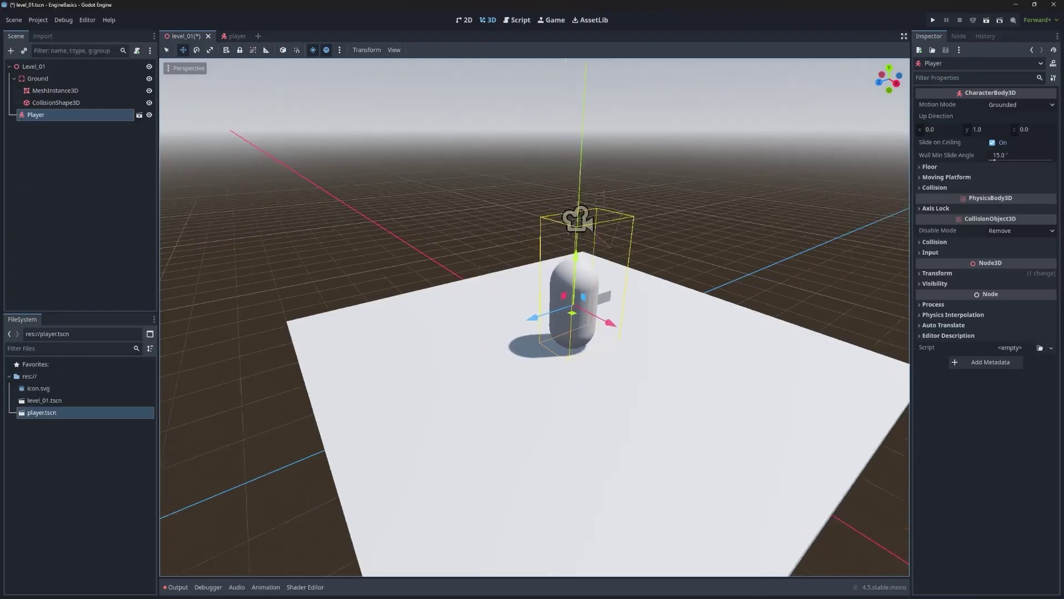
pyautogui.moveTo(568, 268); pyautogui.dragTo(535, 263, button='middle')
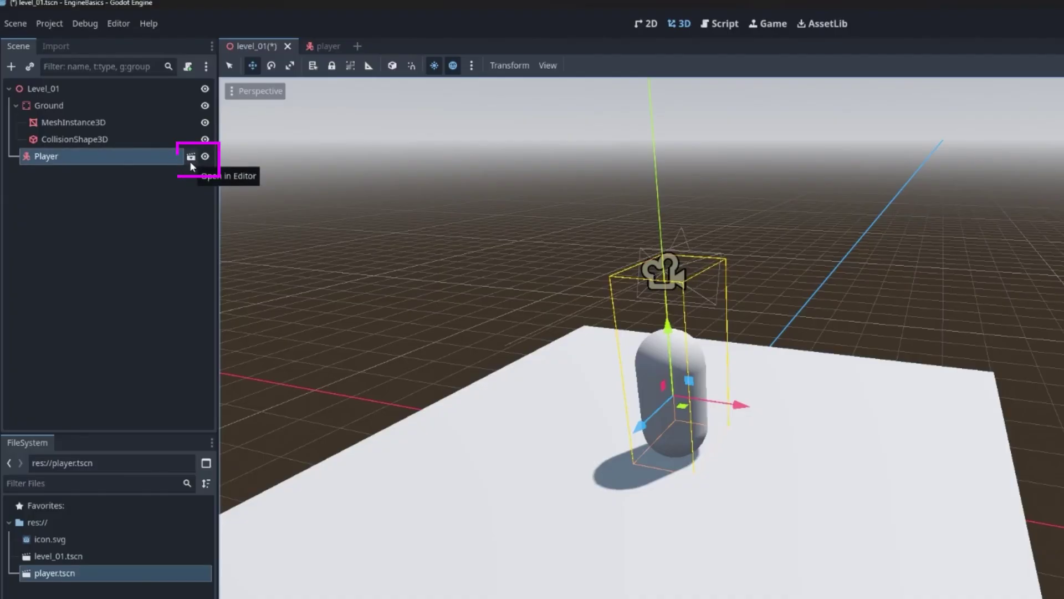
# - Save Level_01, glance at the instanced player scene, and return to Level_01
pyautogui.hotkey('ctrl', 's')
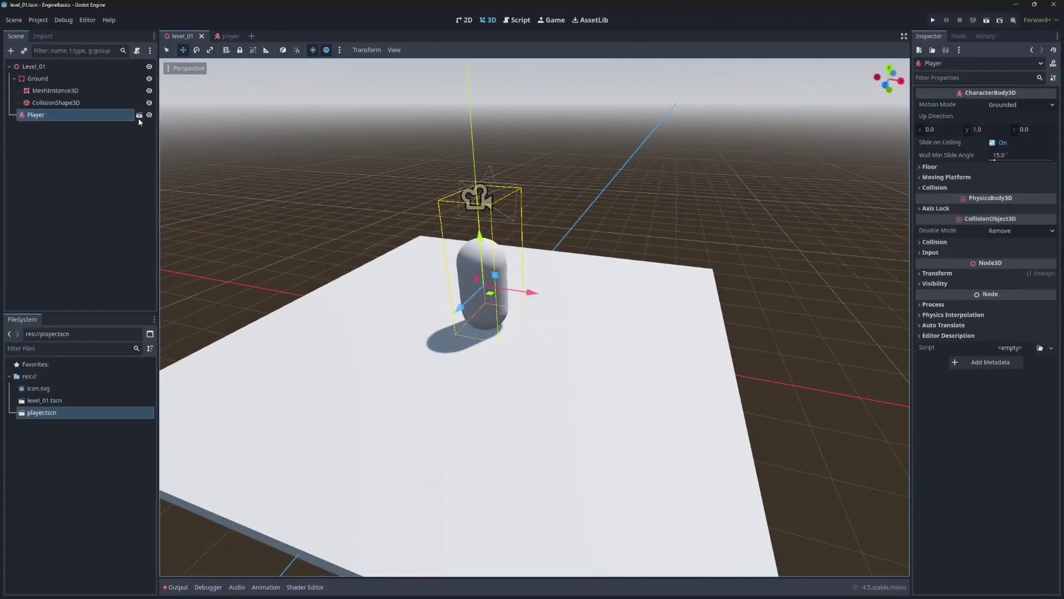
pyautogui.click(140, 116)
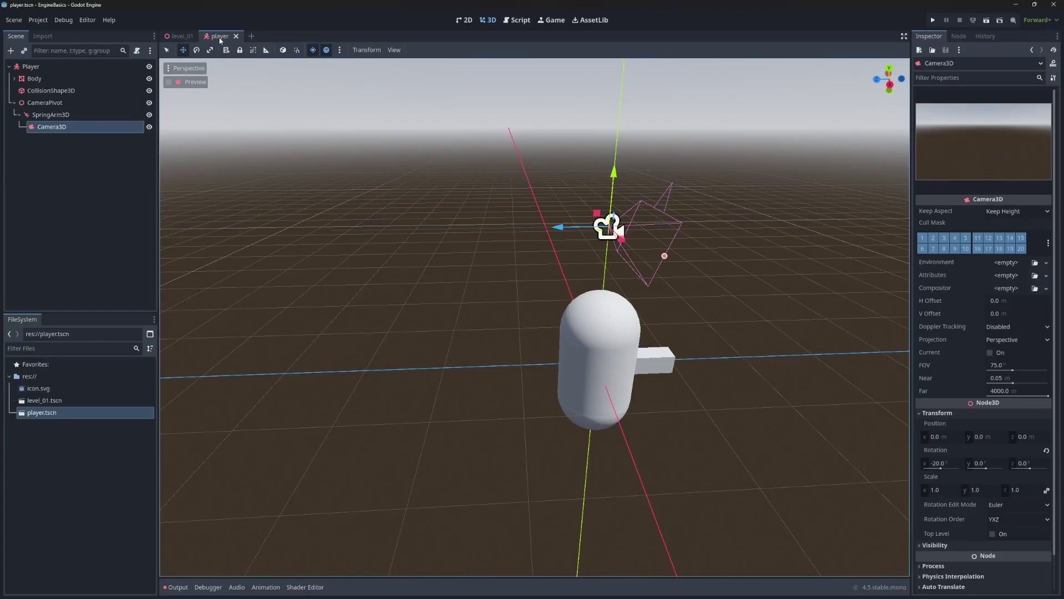
pyautogui.click(178, 36)
# - Duplicate Player as Player2 and move the copy two units along Z
pyautogui.hotkey('ctrl', 'd')
pyautogui.moveTo(505, 297); pyautogui.dragTo(349, 412)
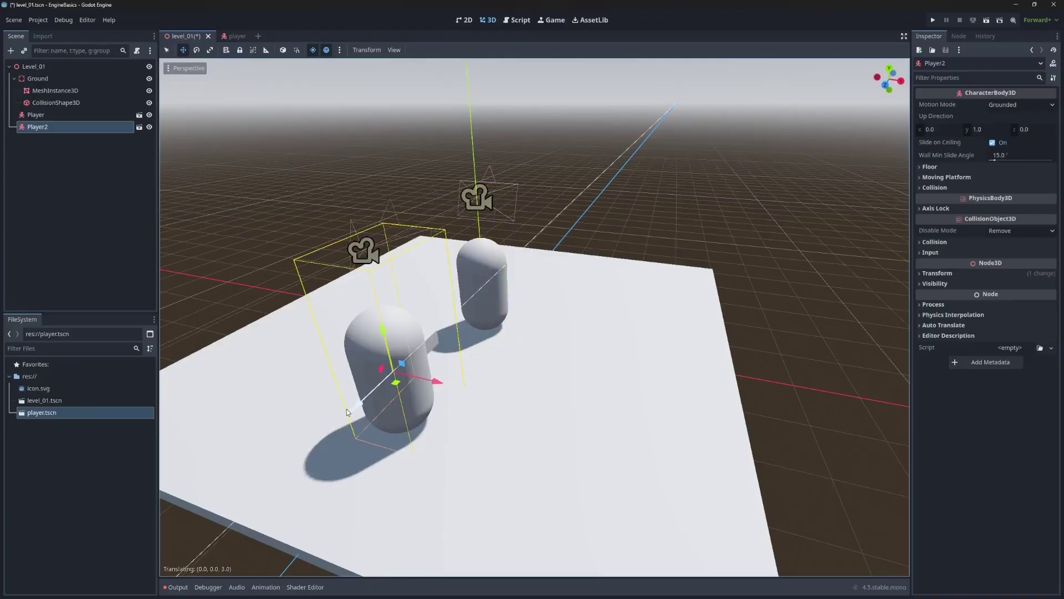
pyautogui.moveTo(244, 281); pyautogui.dragTo(517, 362, button='middle')
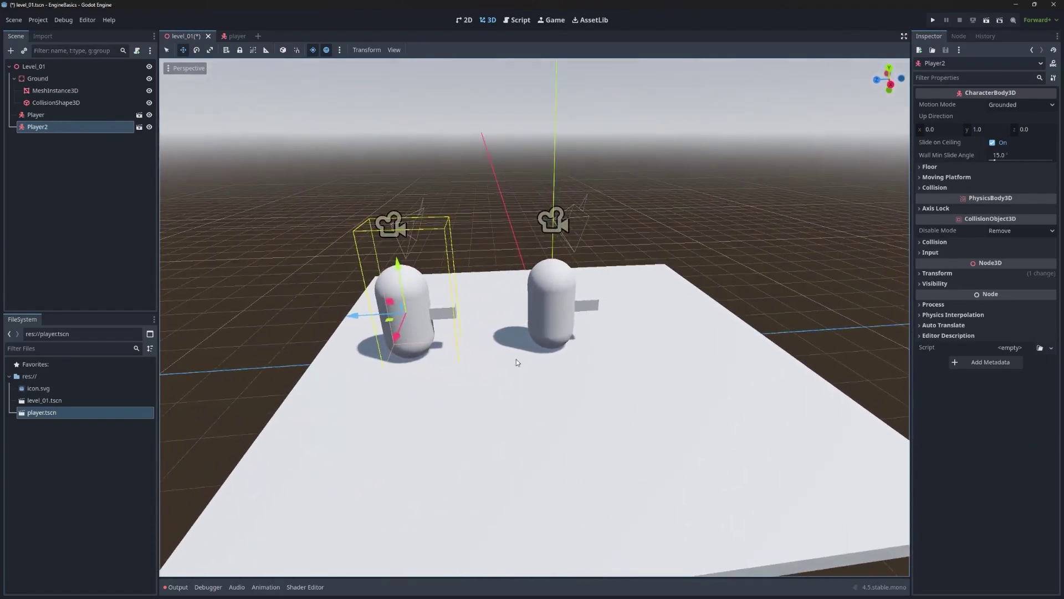
pyautogui.click(234, 36)
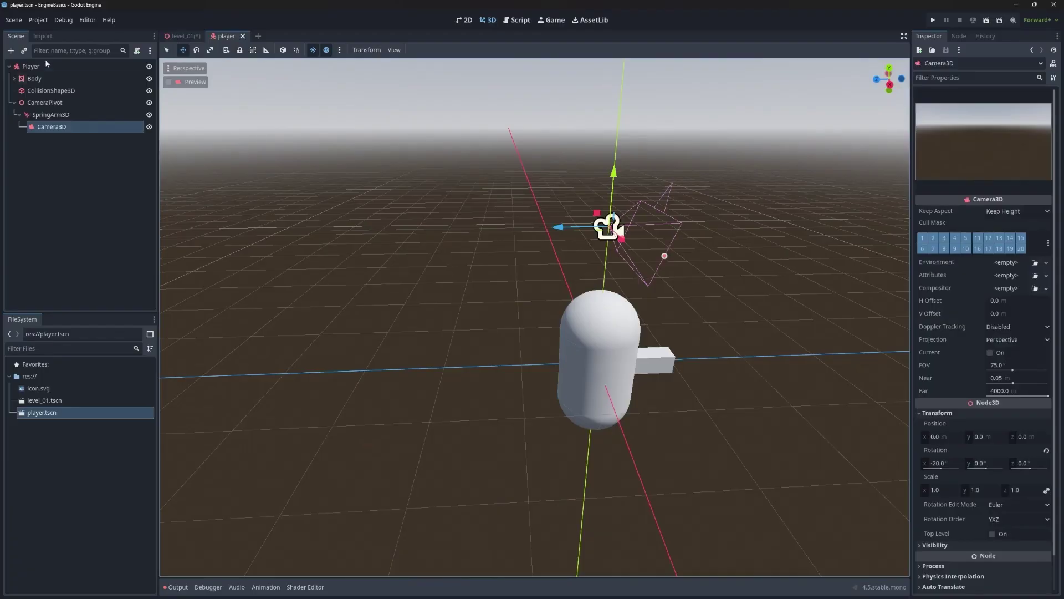
# - Set the Body mesh's Y scale to 2 and save the player scene
pyautogui.click(44, 78)
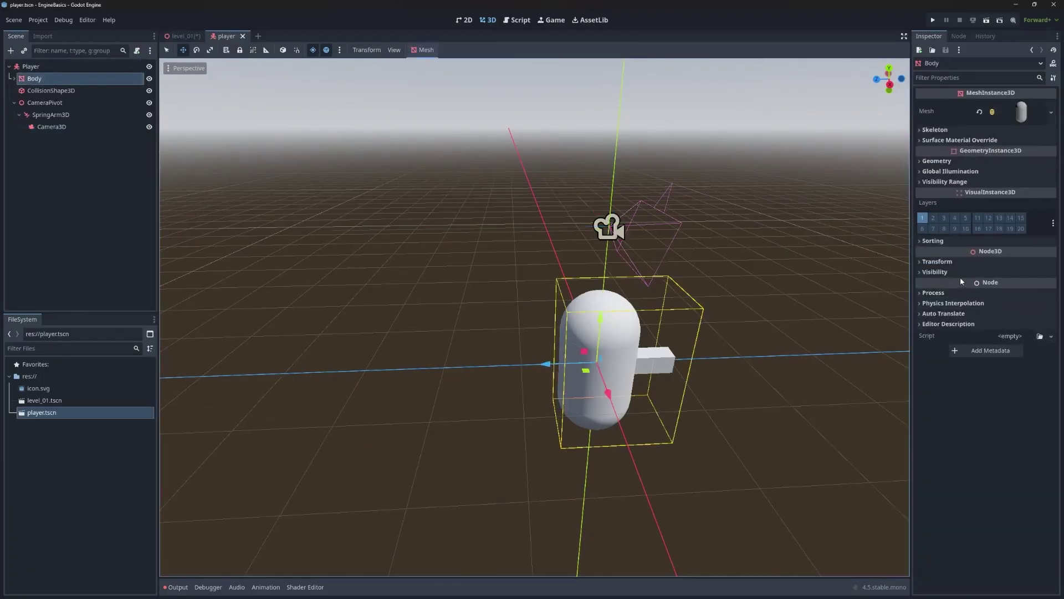
pyautogui.click(950, 261)
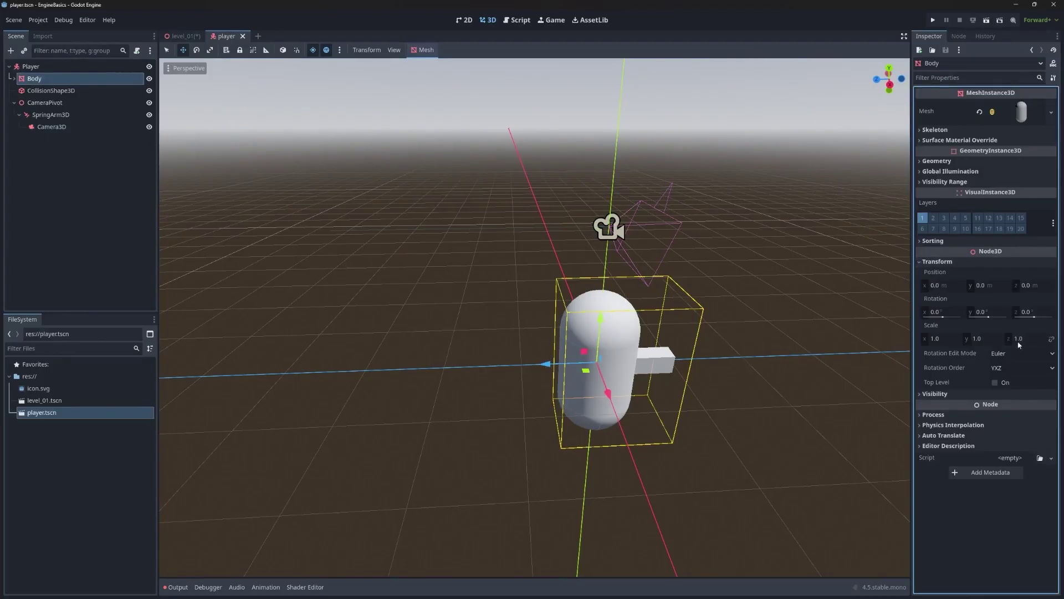
pyautogui.click(985, 340)
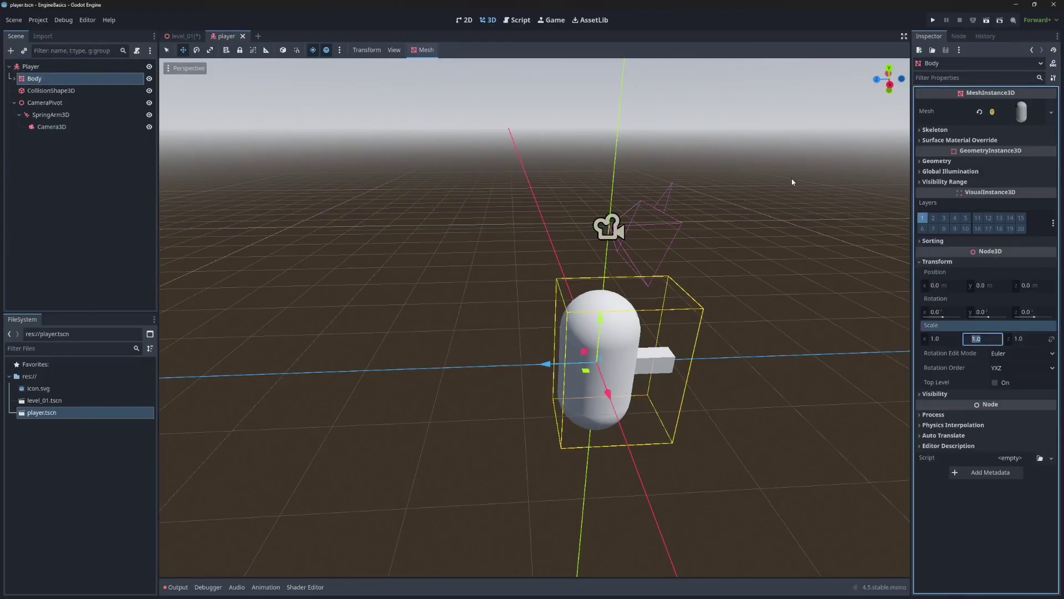
pyautogui.write('2')
pyautogui.press('Return')
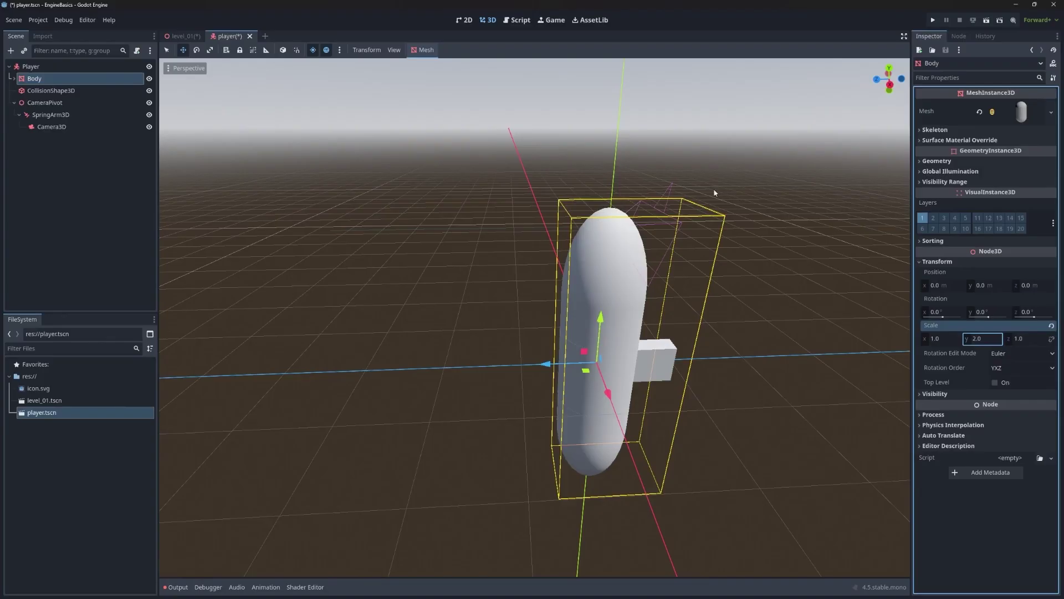
pyautogui.hotkey('ctrl', 's')
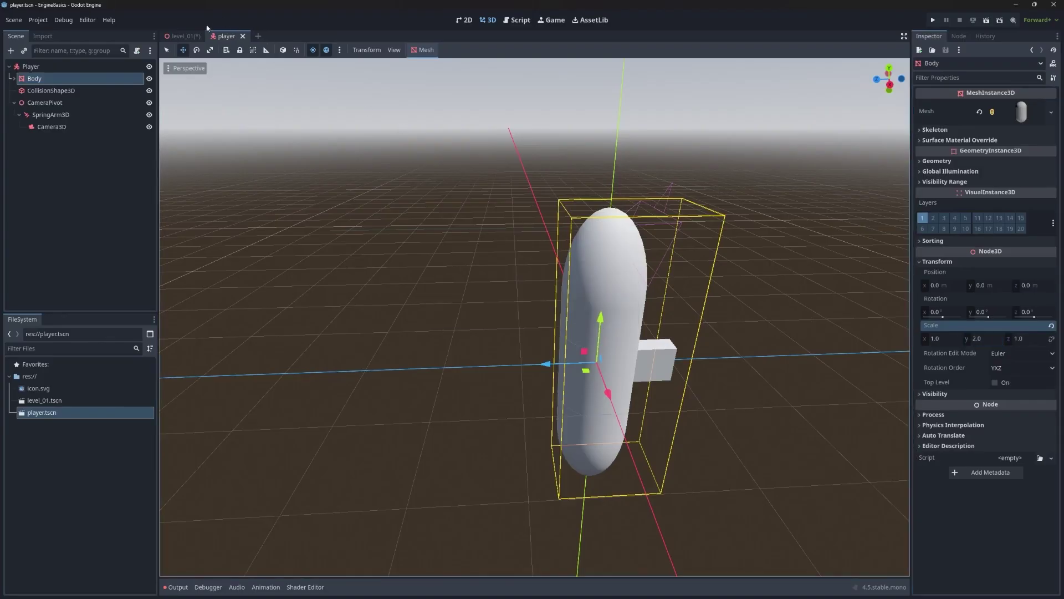
# - Check Level_01, then reset the Body's Y scale to 1 and save the player scene
pyautogui.click(194, 36)
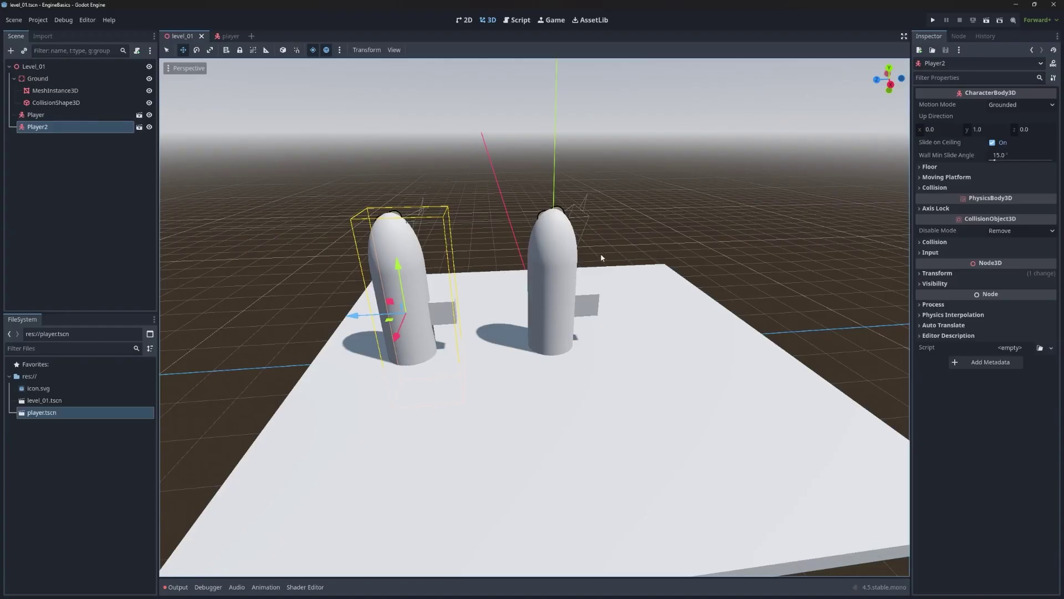
pyautogui.click(226, 36)
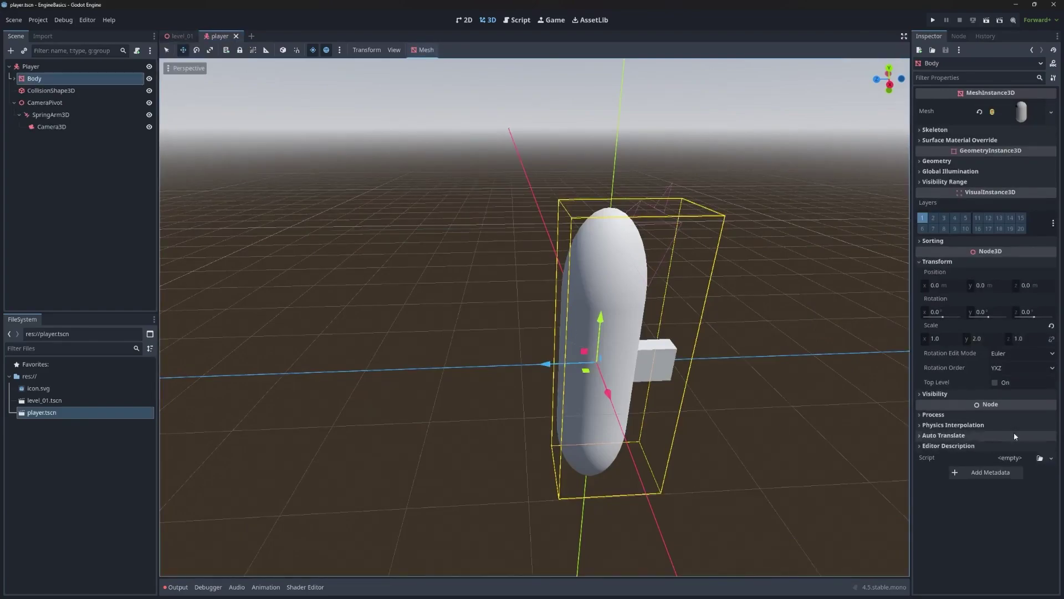
pyautogui.click(984, 338)
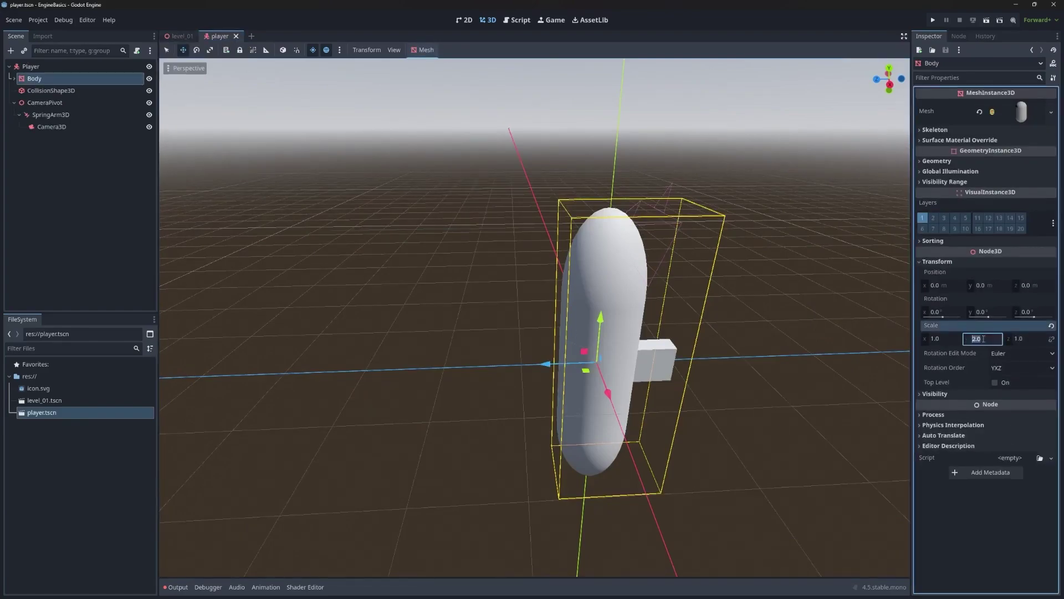
pyautogui.write('1')
pyautogui.press('Return')
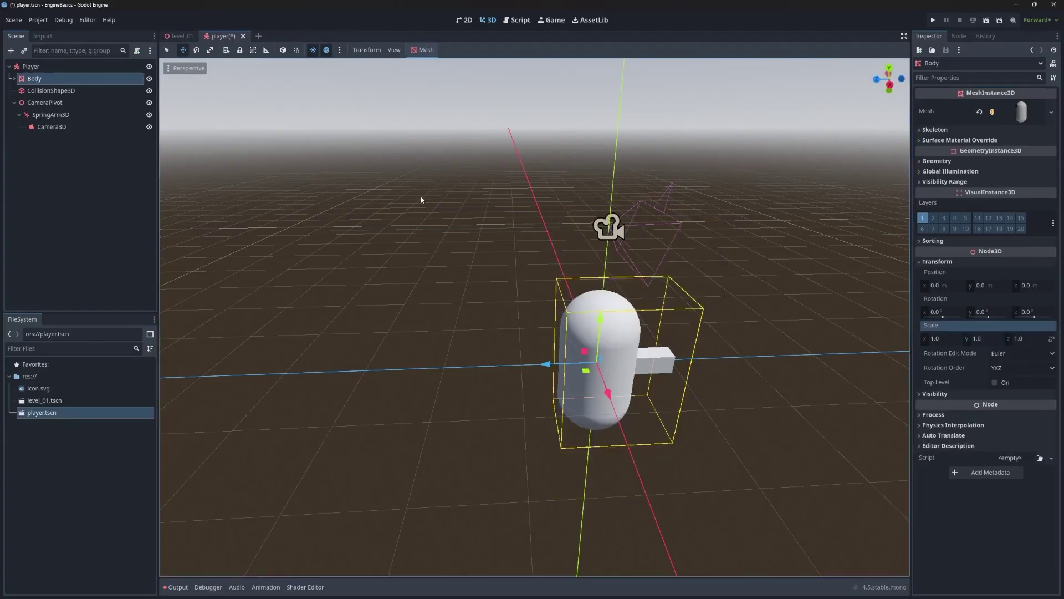
pyautogui.hotkey('ctrl', 's')
# - Delete the extra Player2 instance from Level_01
pyautogui.click(177, 35)
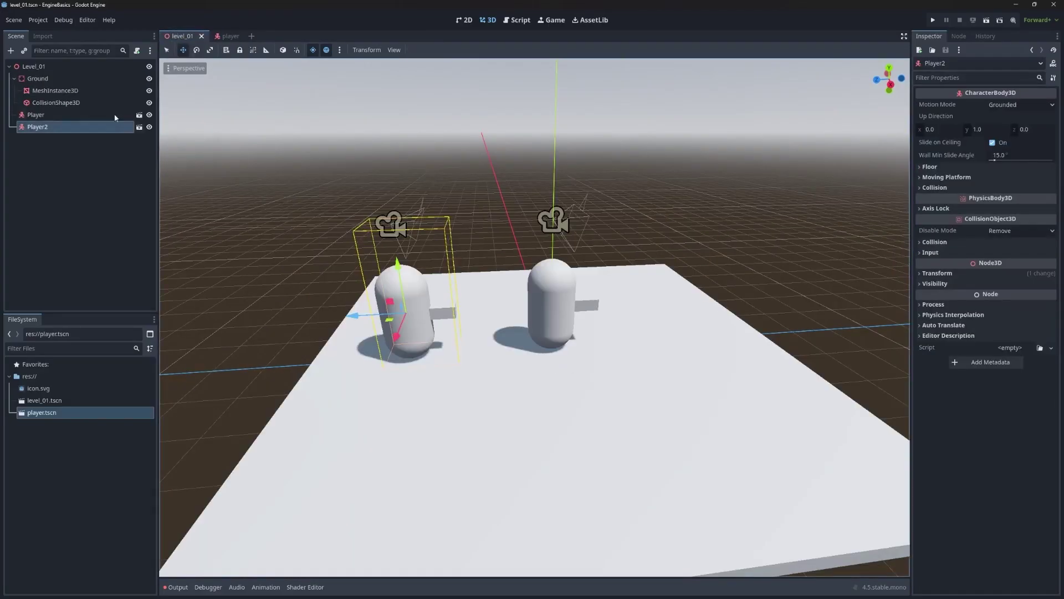
pyautogui.click(64, 127)
pyautogui.press('Delete')
# - Confirm removing Player2 and save the Level_01 scene
pyautogui.click(492, 305)
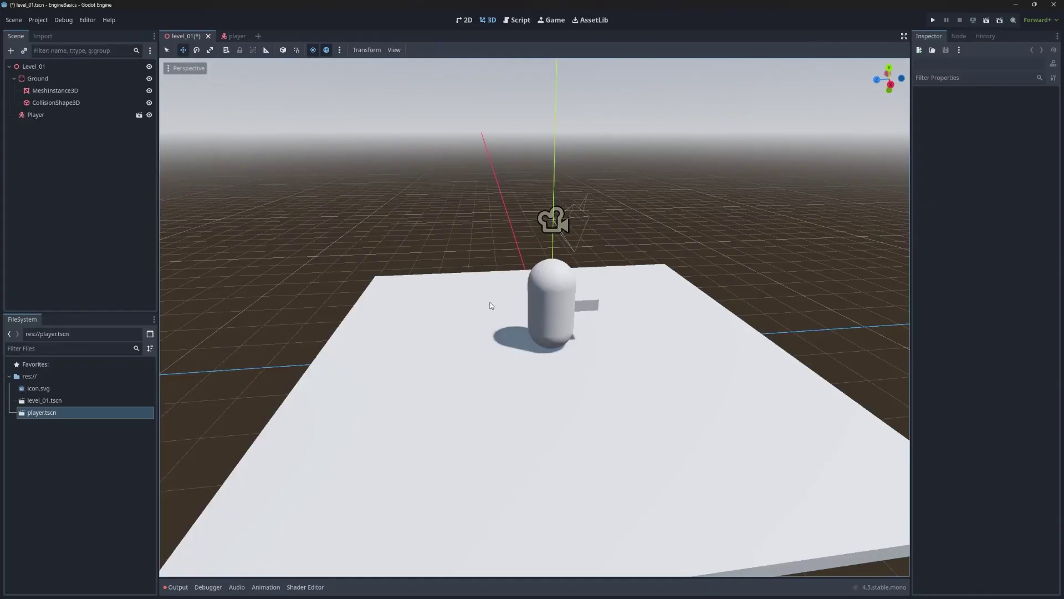
pyautogui.moveTo(492, 305); pyautogui.dragTo(904, 138, button='middle')
pyautogui.hotkey('ctrl', 's')
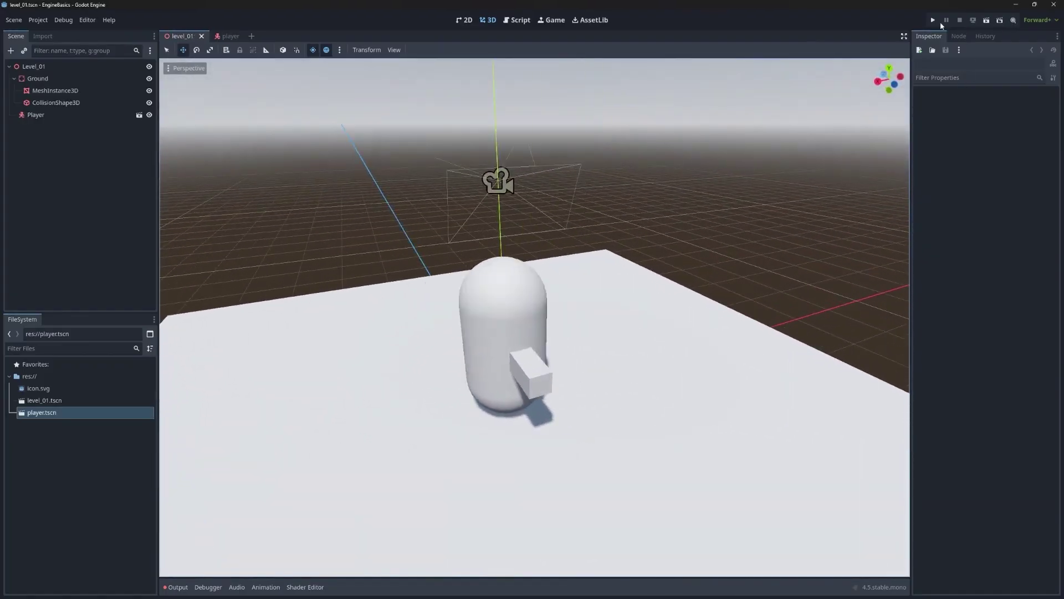
# - Run the project with Level_01 selected as main scene, then close the game window
pyautogui.click(933, 20)
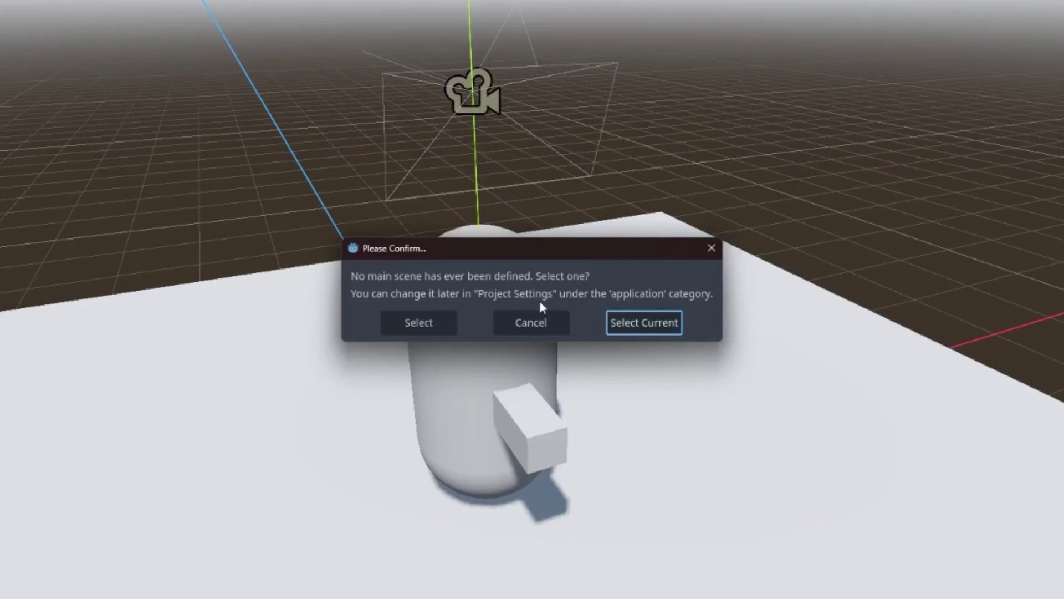
pyautogui.click(634, 325)
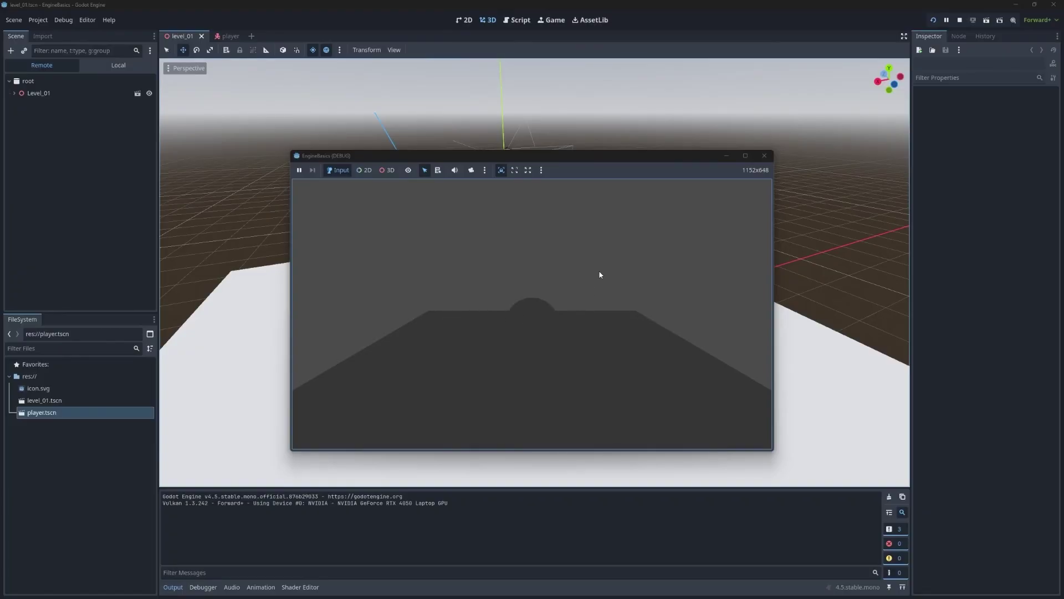
pyautogui.click(764, 158)
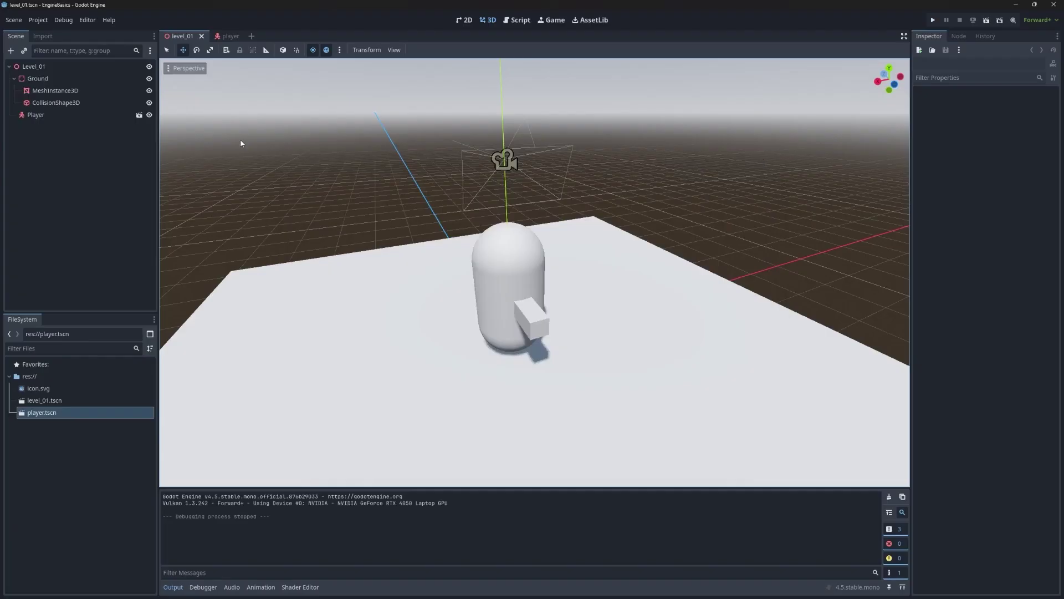
# - Add a DirectionalLight3D as a child of the Level_01 root node
pyautogui.rightClick(69, 67)
pyautogui.click(83, 73)
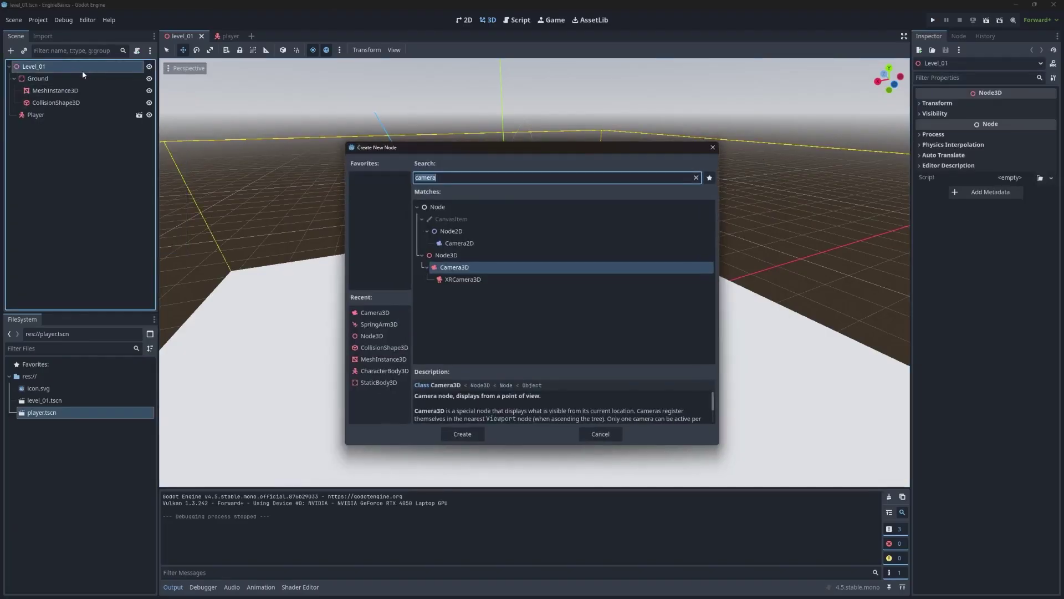
pyautogui.write('light')
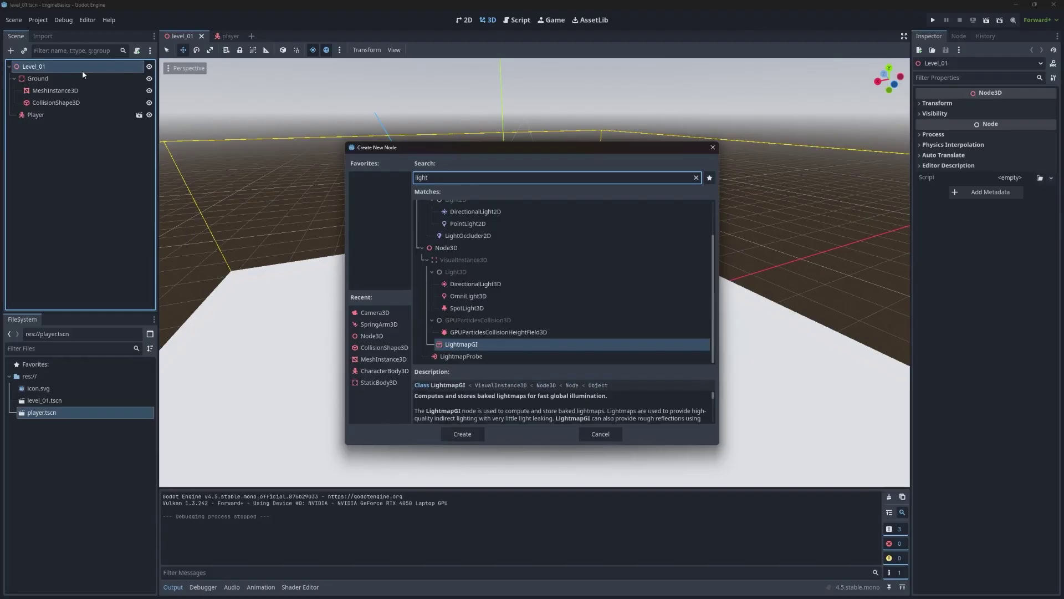
pyautogui.click(488, 283)
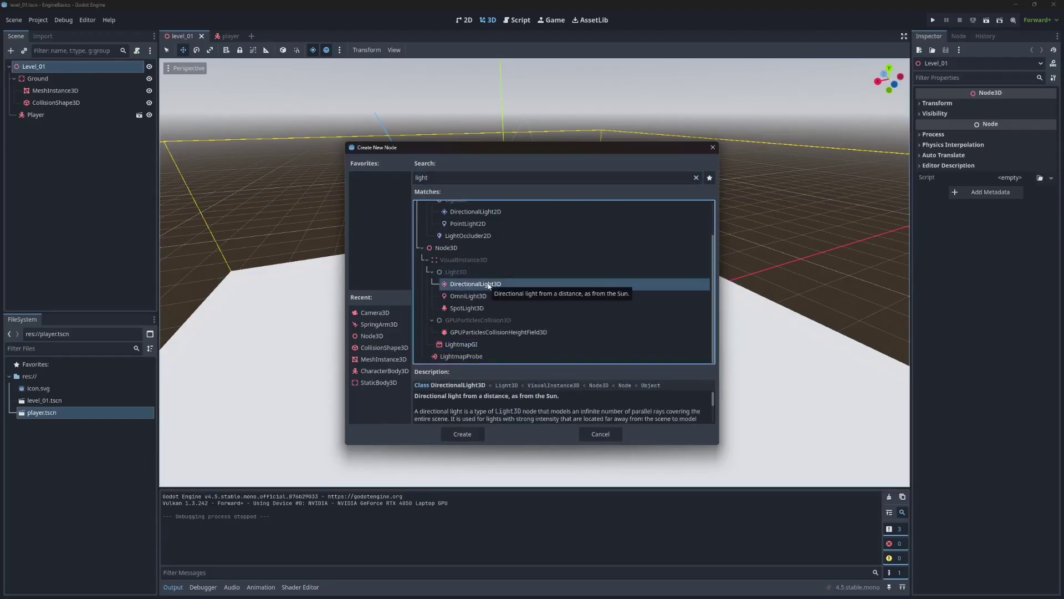
pyautogui.click(464, 434)
# - Raise the light above the ground and shift it along the Z axis
pyautogui.moveTo(557, 327); pyautogui.dragTo(632, 332, button='middle')
pyautogui.moveTo(506, 265); pyautogui.dragTo(480, 71)
pyautogui.moveTo(480, 71); pyautogui.dragTo(488, 91, button='middle')
pyautogui.moveTo(538, 277); pyautogui.dragTo(540, 268, button='middle')
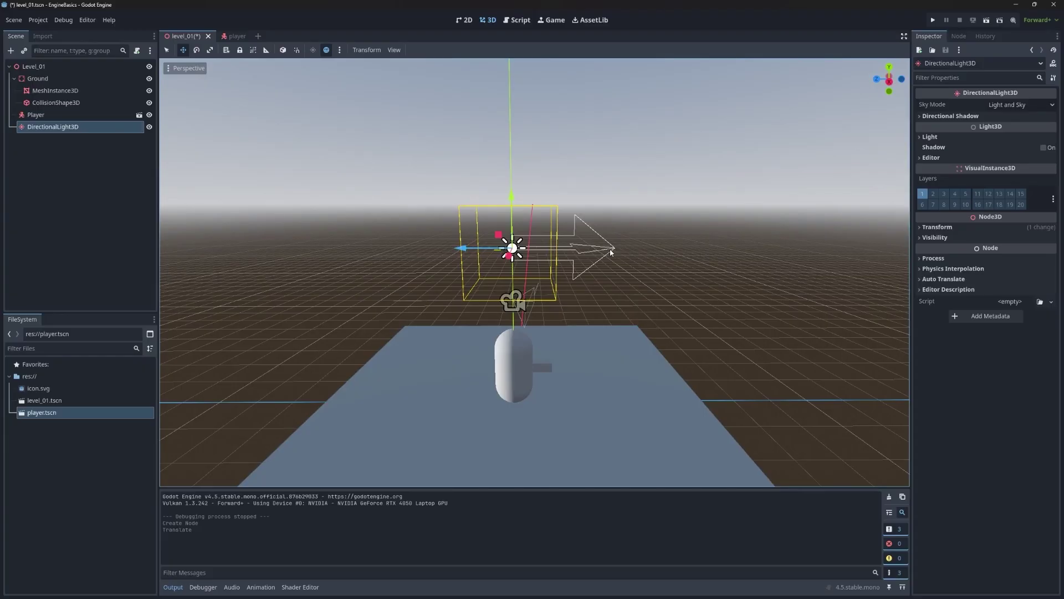
pyautogui.press('g')
pyautogui.press('z')
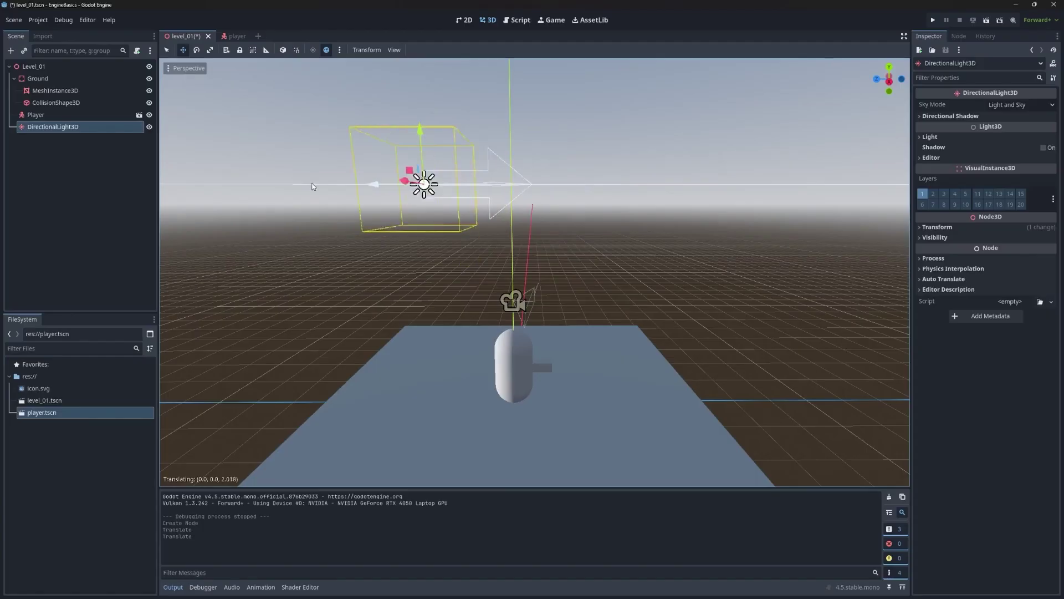
pyautogui.click(266, 187)
pyautogui.moveTo(266, 186); pyautogui.dragTo(564, 369, button='middle')
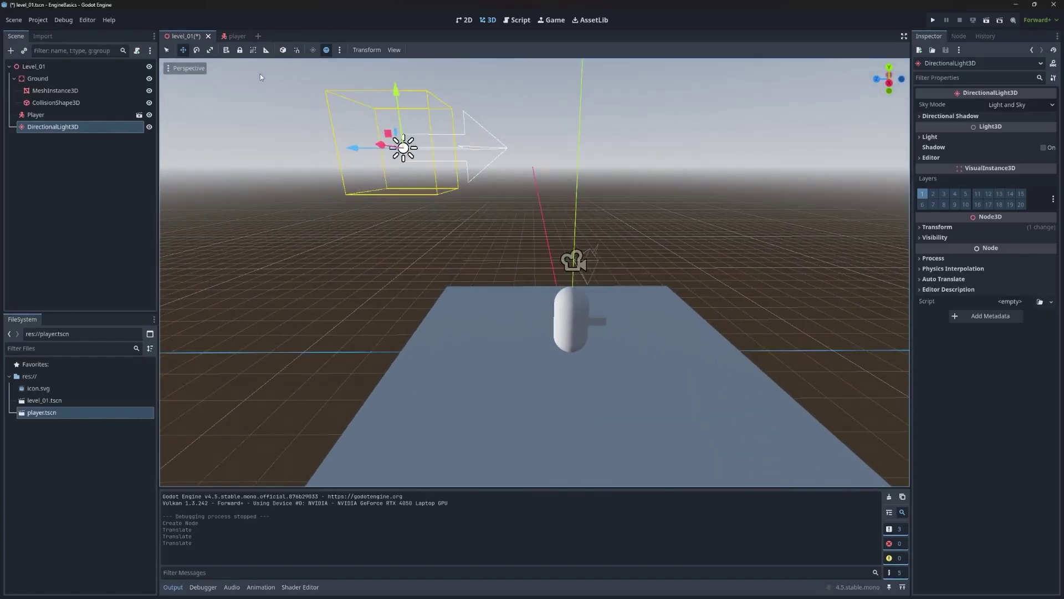
# - Tilt the light about 30 degrees downward toward the slab and player
pyautogui.press('q')
pyautogui.moveTo(385, 158); pyautogui.dragTo(390, 174, button='middle')
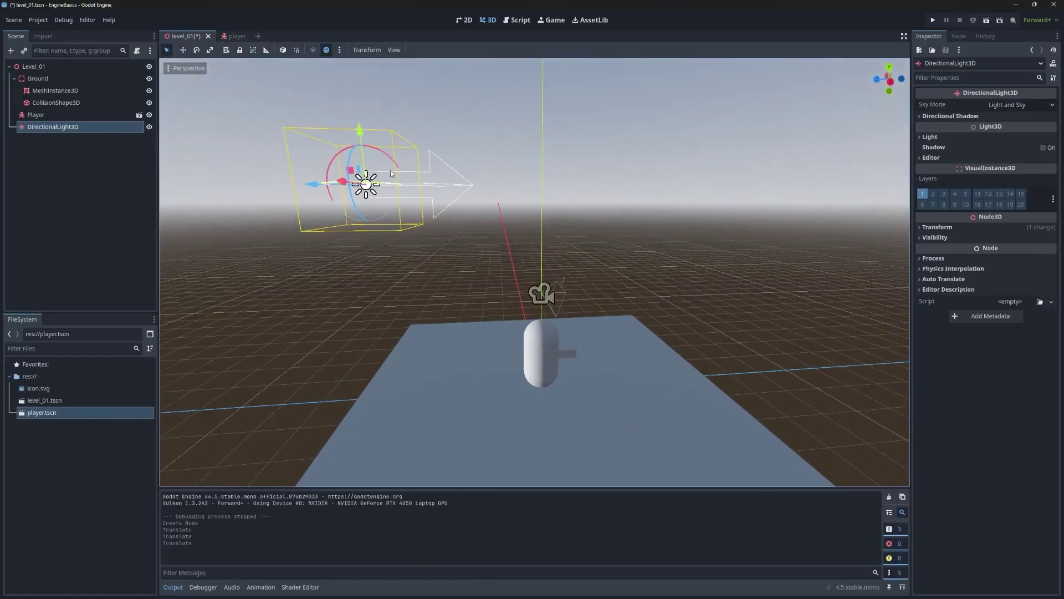
pyautogui.moveTo(377, 150); pyautogui.dragTo(403, 172)
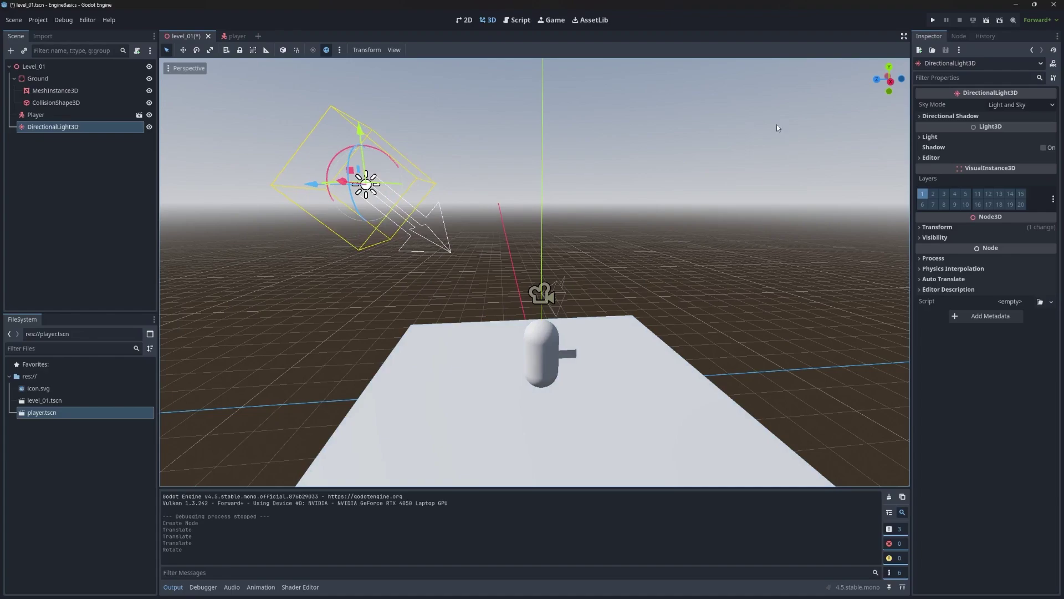
# - Set the DirectionalLight3D's Light Color to a pale warm yellow
pyautogui.click(950, 115)
pyautogui.click(922, 252)
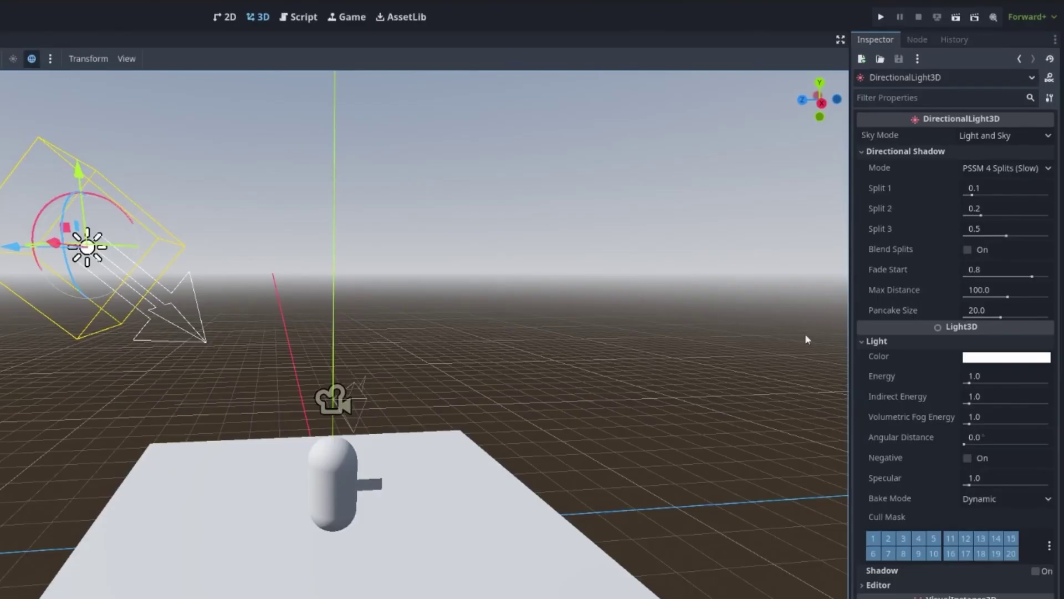
pyautogui.click(987, 361)
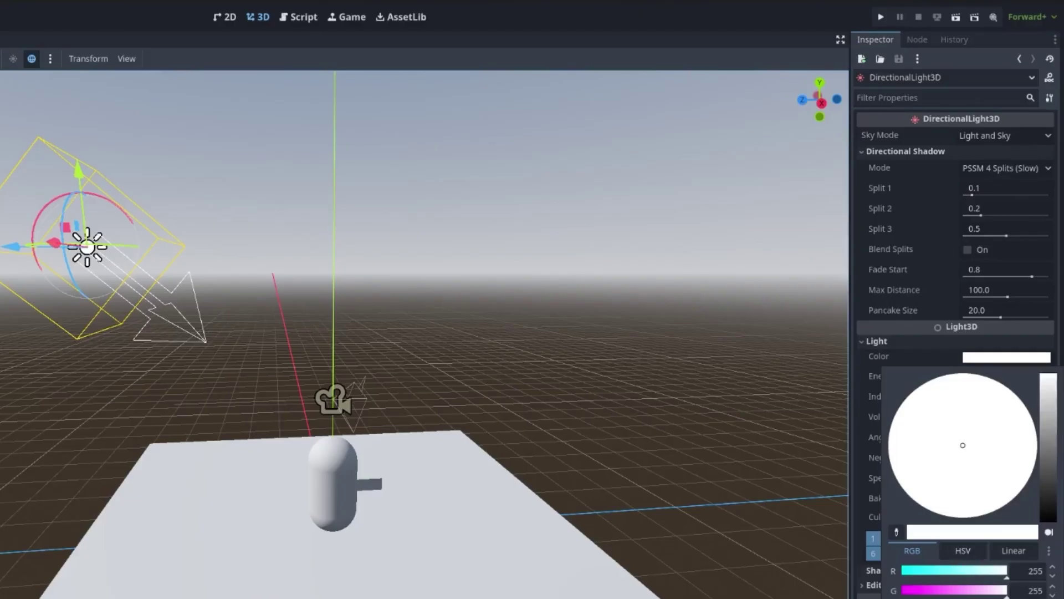
pyautogui.click(941, 515)
pyautogui.moveTo(1048, 420); pyautogui.dragTo(1051, 380)
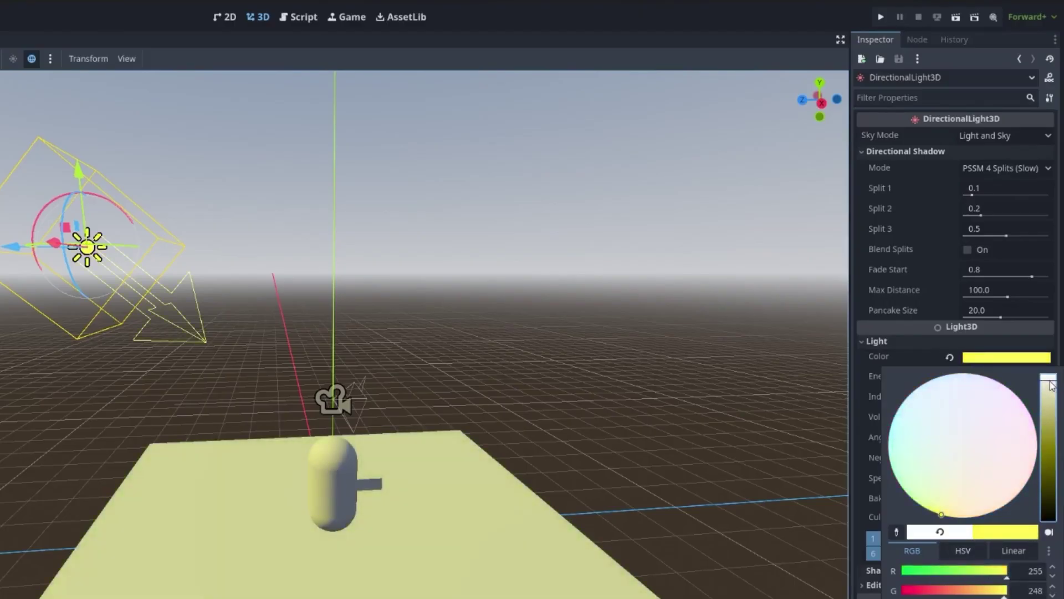
pyautogui.moveTo(941, 515); pyautogui.dragTo(946, 515)
pyautogui.moveTo(1043, 383); pyautogui.dragTo(1048, 379)
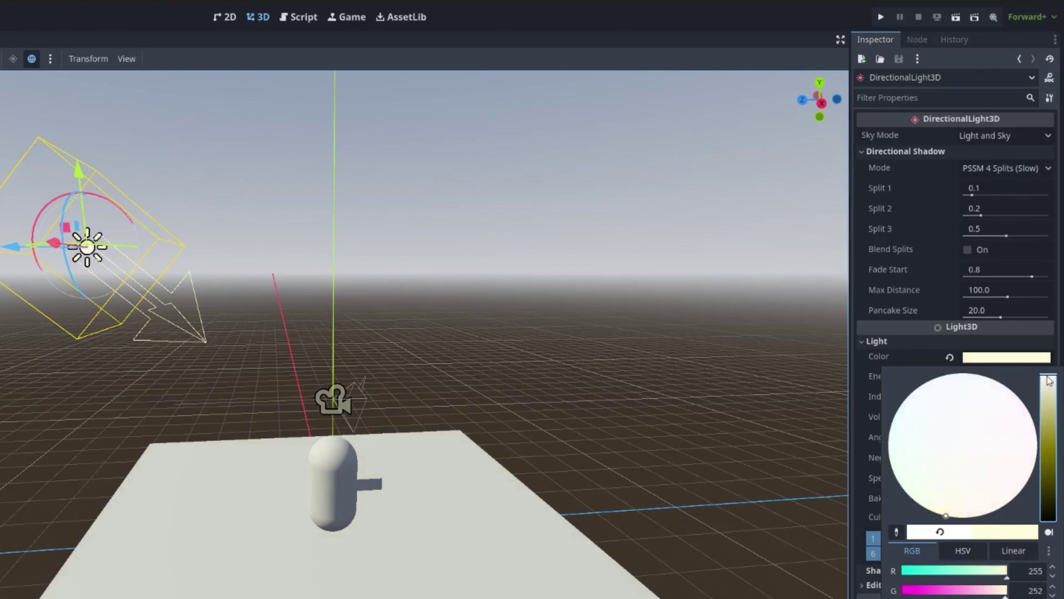
pyautogui.click(767, 338)
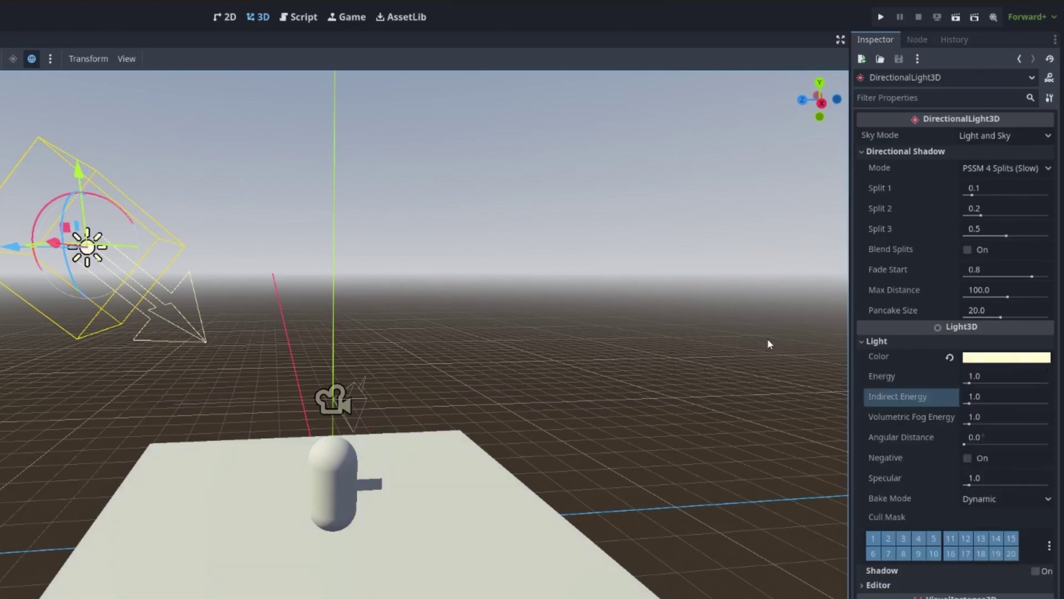
pyautogui.moveTo(879, 397)
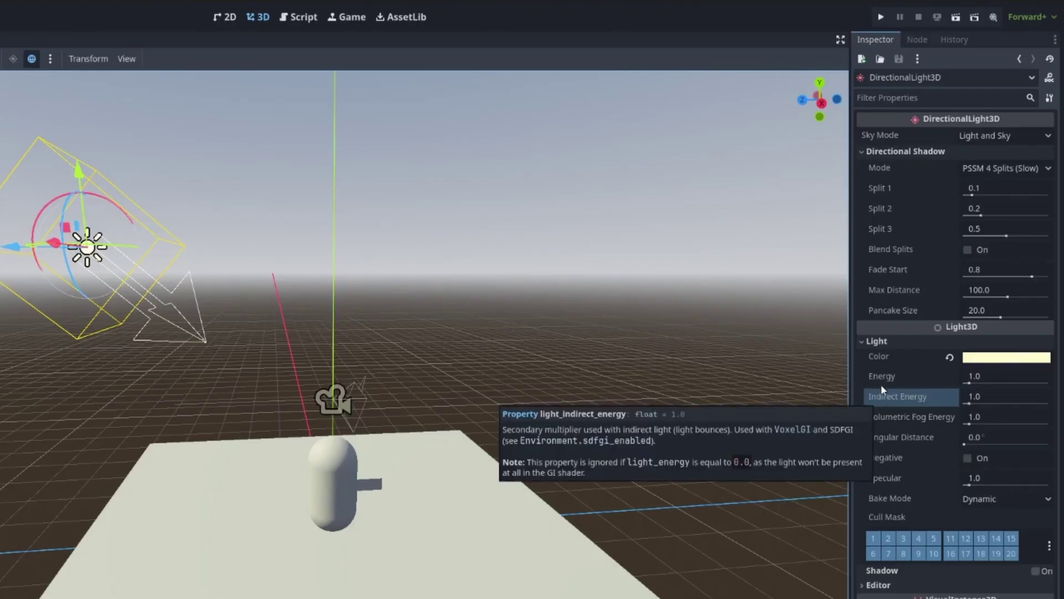
pyautogui.moveTo(882, 377)
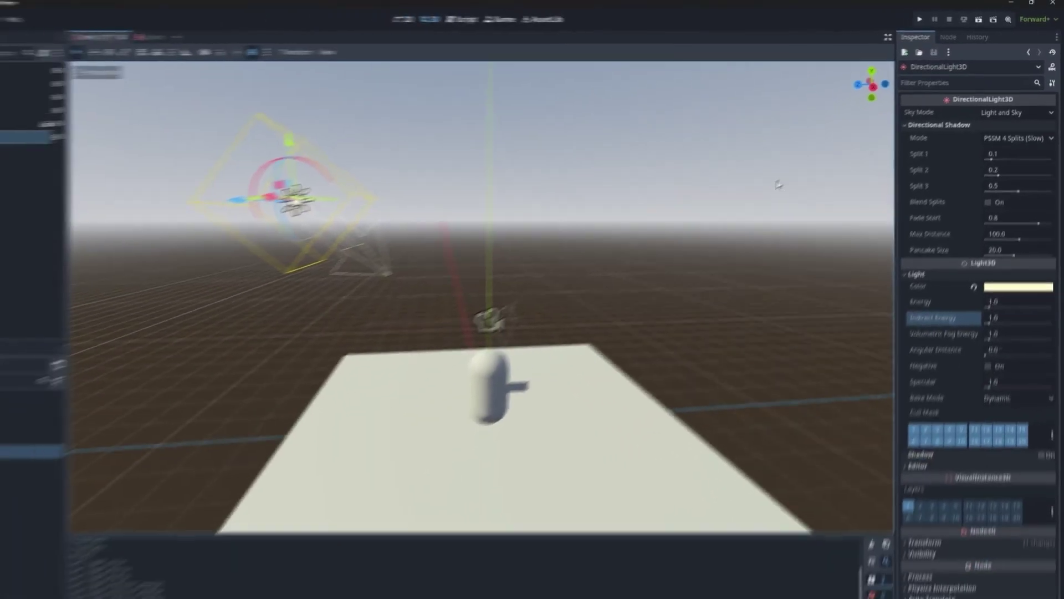
# - Launch the game with F5 to view Level_01 under the pale-yellow light
pyautogui.press('F5')
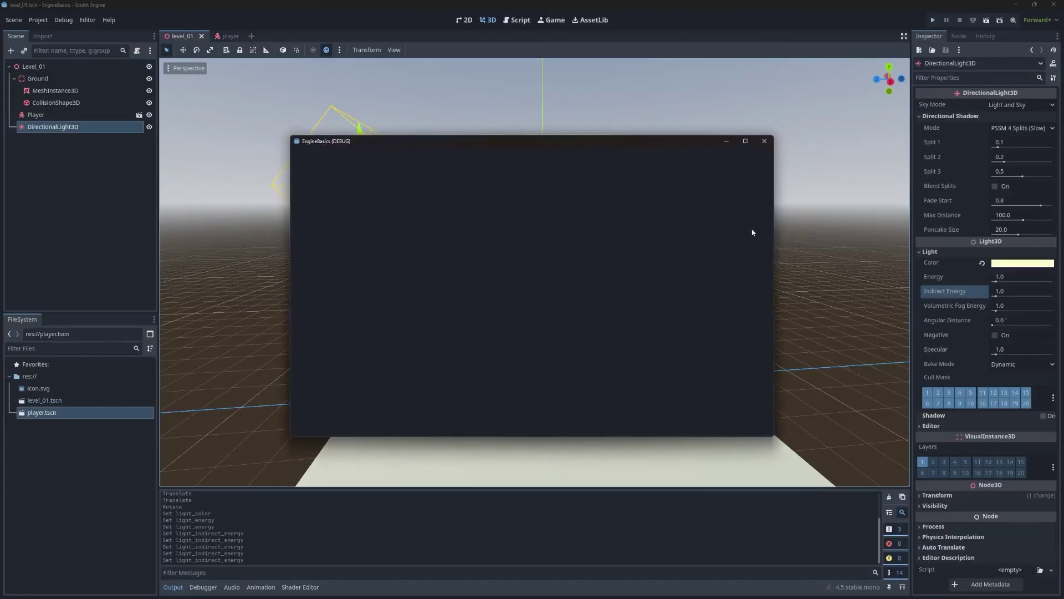